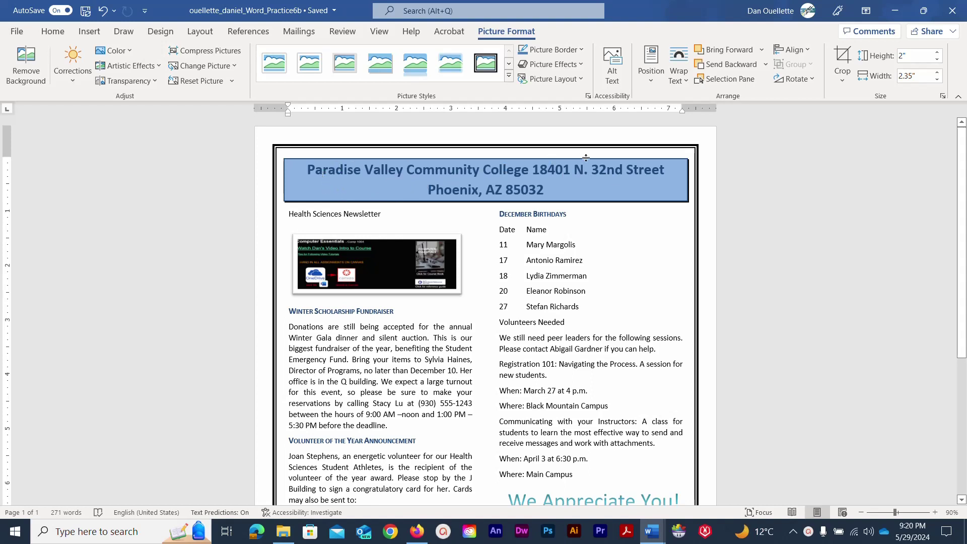
Scroll through the finished newsletter to inspect the 'We Appreciate You!' WordArt and the picture.
scroll(482, 196, "down", 3)
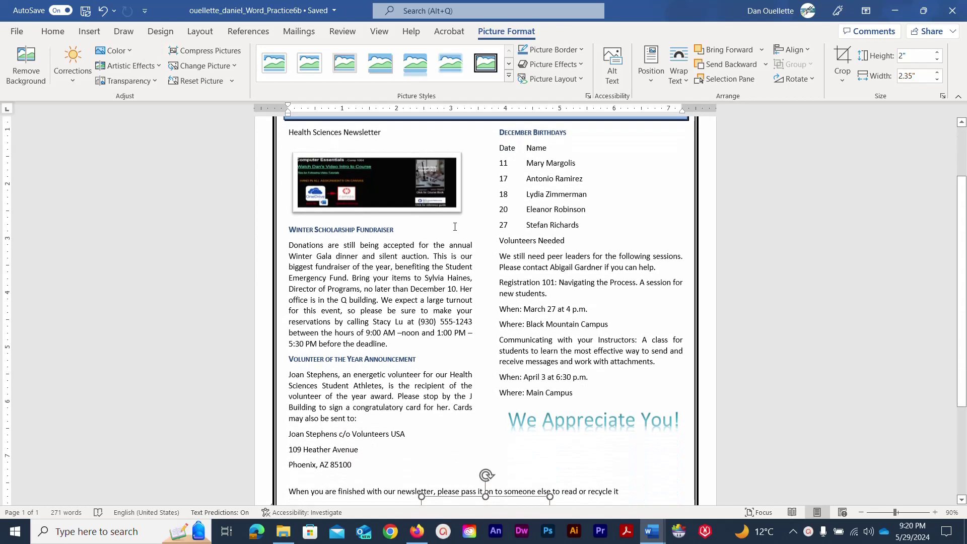
scroll(423, 269, "down", 4)
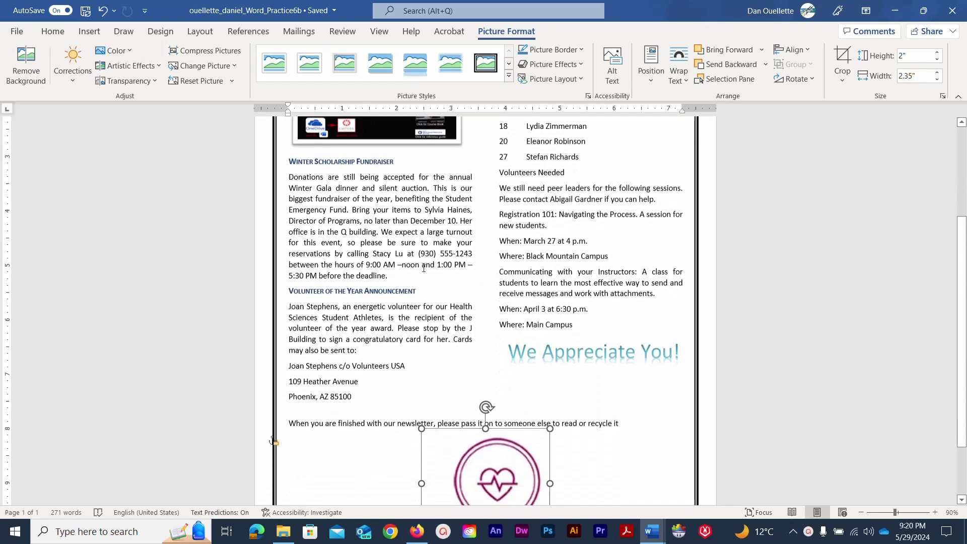
scroll(566, 418, "down", 1)
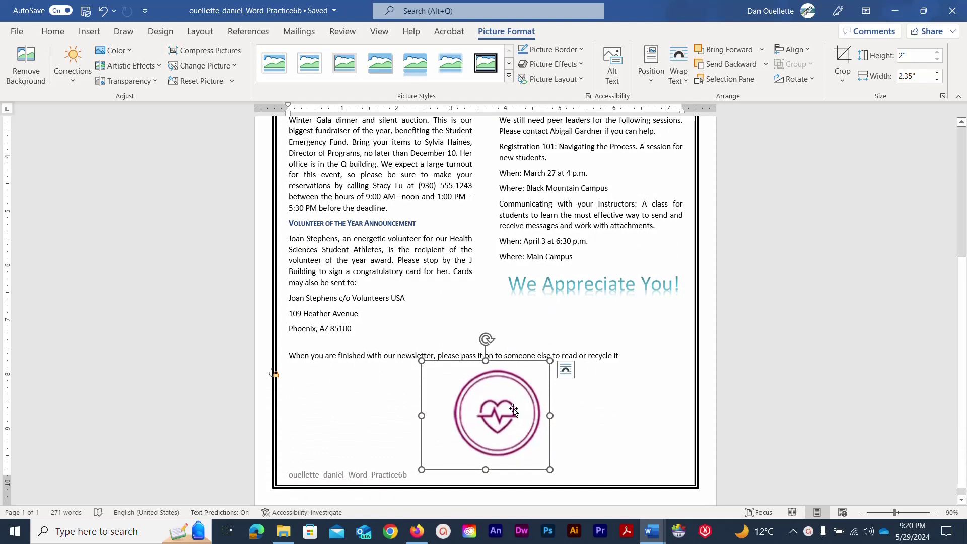
left_click(556, 289)
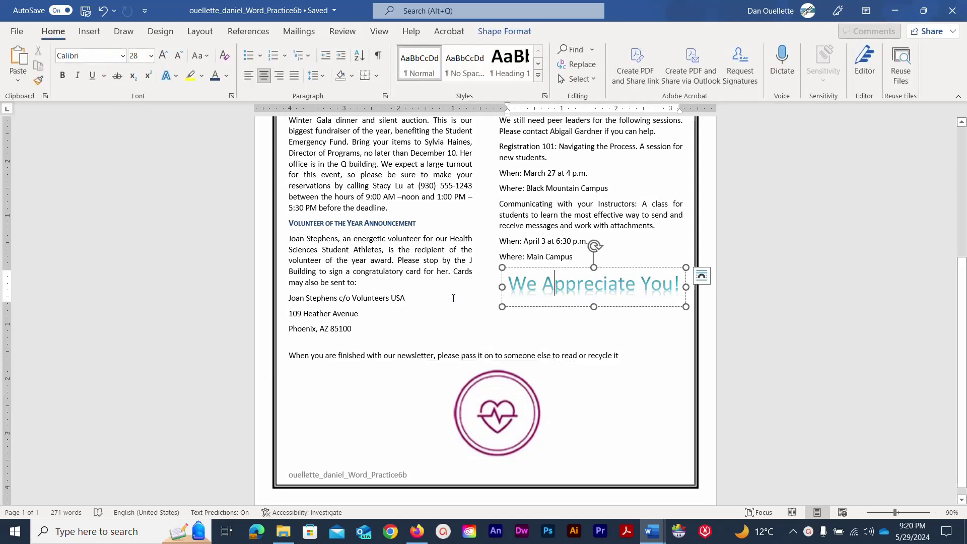
scroll(488, 299, "up", 5)
scroll(453, 297, "up", 1)
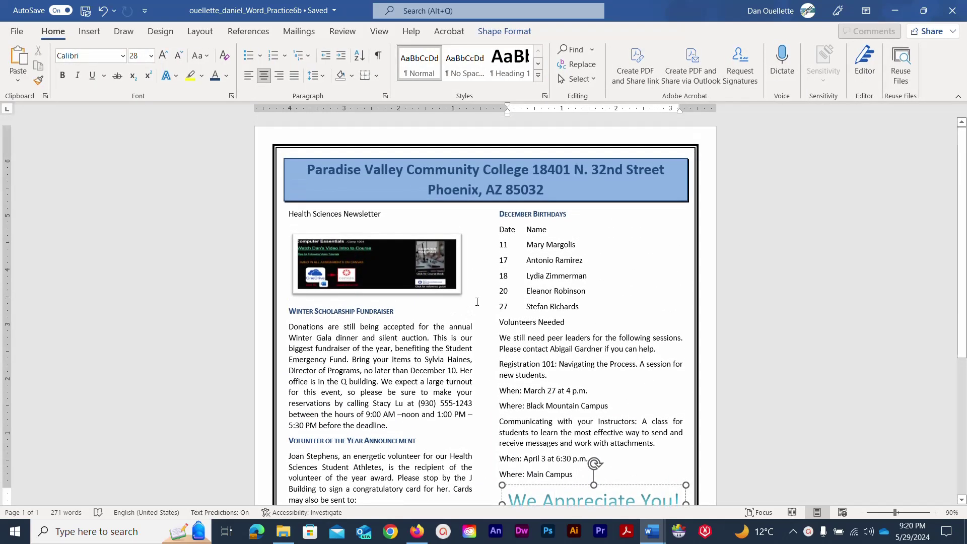
left_click(424, 263)
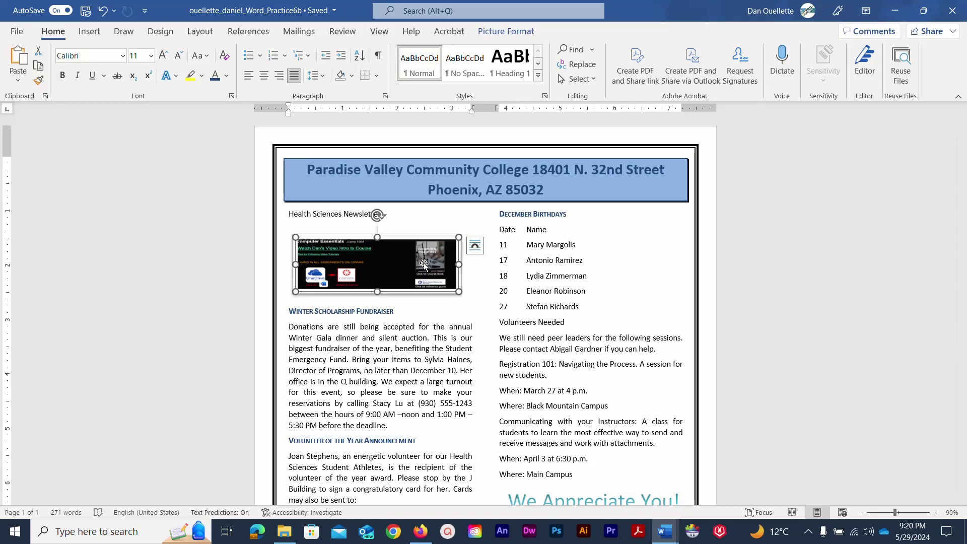
left_click(234, 229)
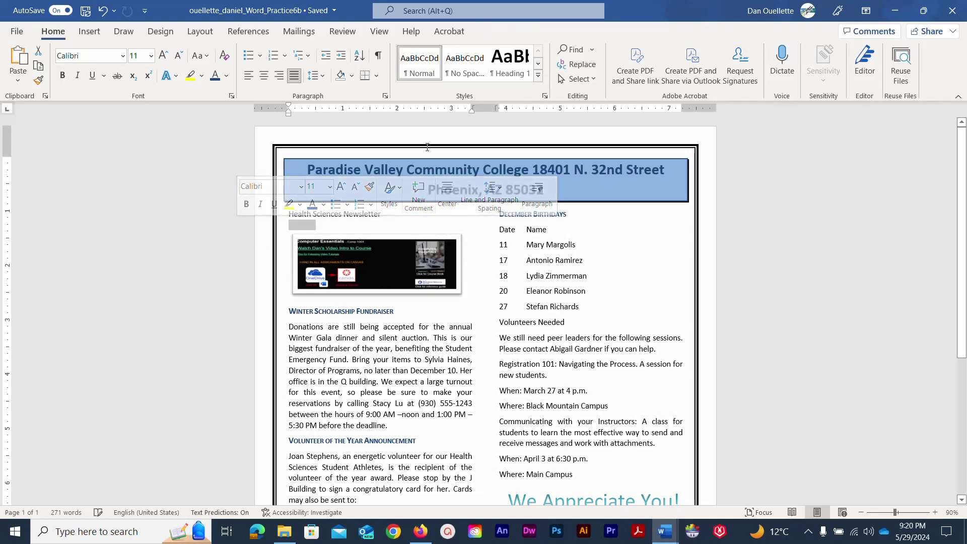
scroll(702, 260, "down", 5)
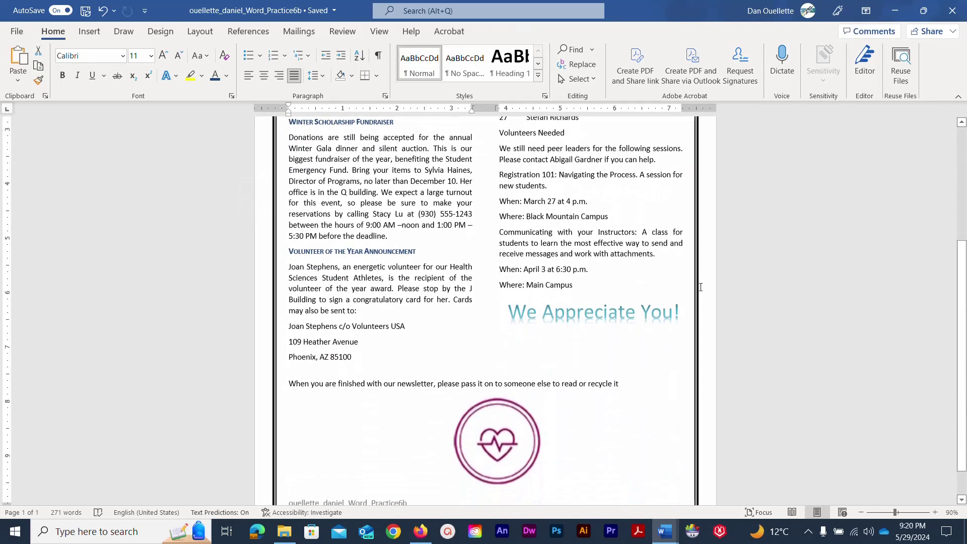
scroll(699, 286, "down", 1)
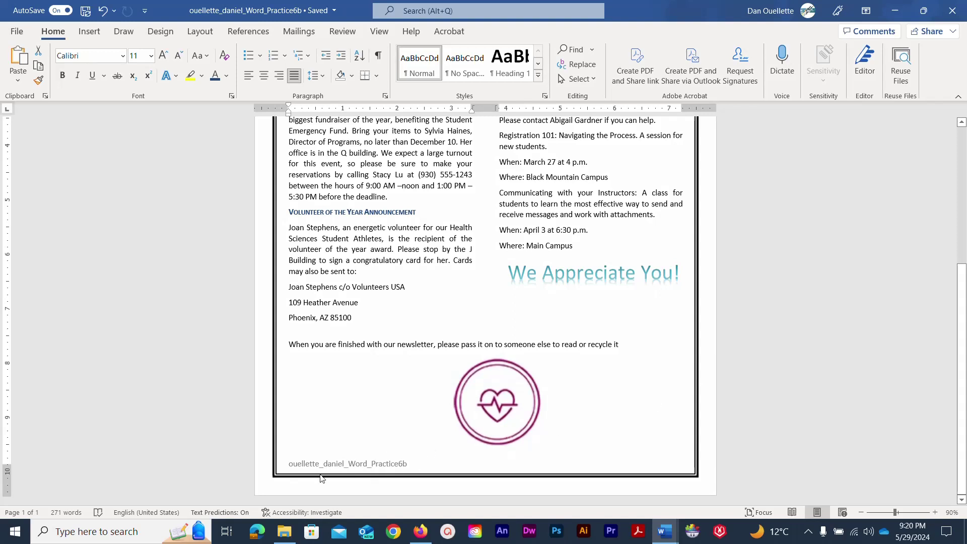
scroll(355, 412, "up", 4)
scroll(355, 413, "up", 2)
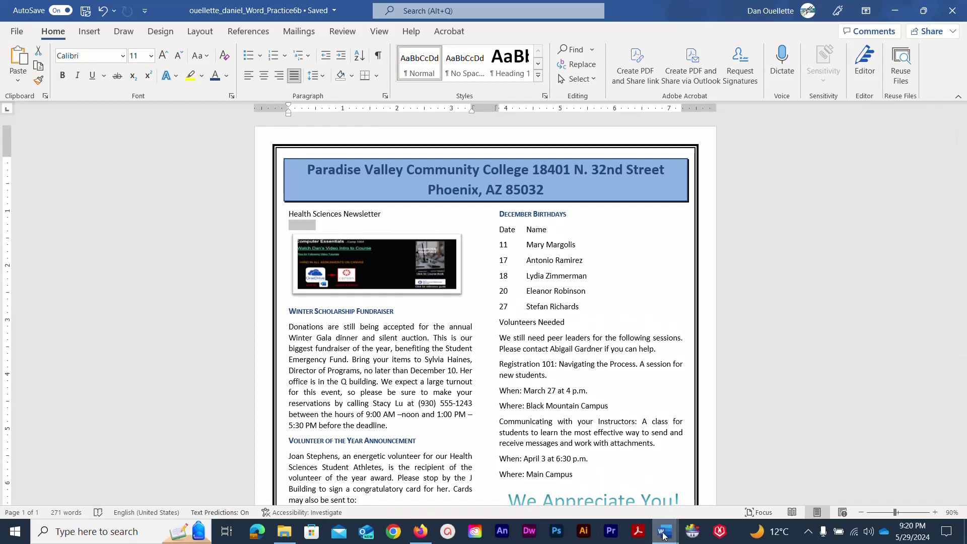
Switch to the Starter_Word_Practice6 document and bring up its File backstage page.
mouse_move(665, 531)
left_click(715, 506)
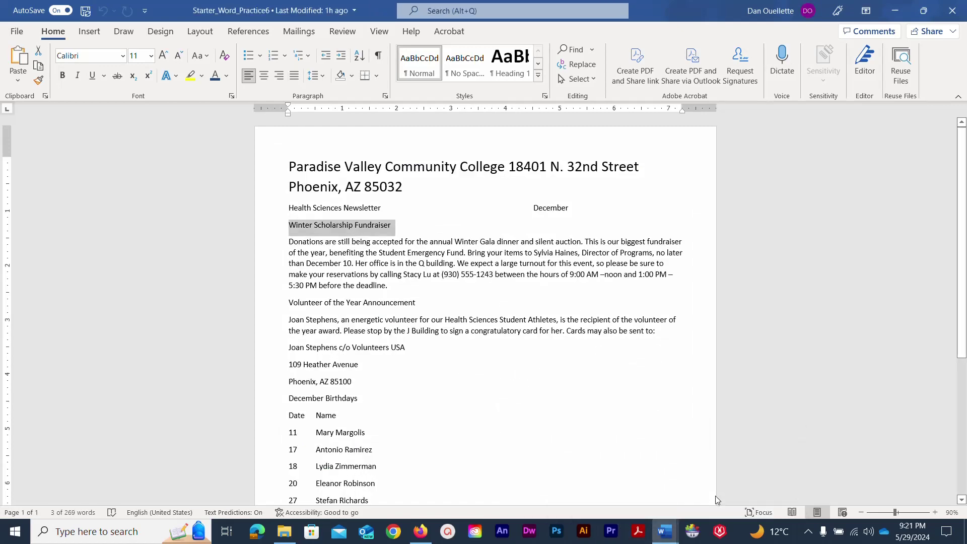
left_click(438, 208)
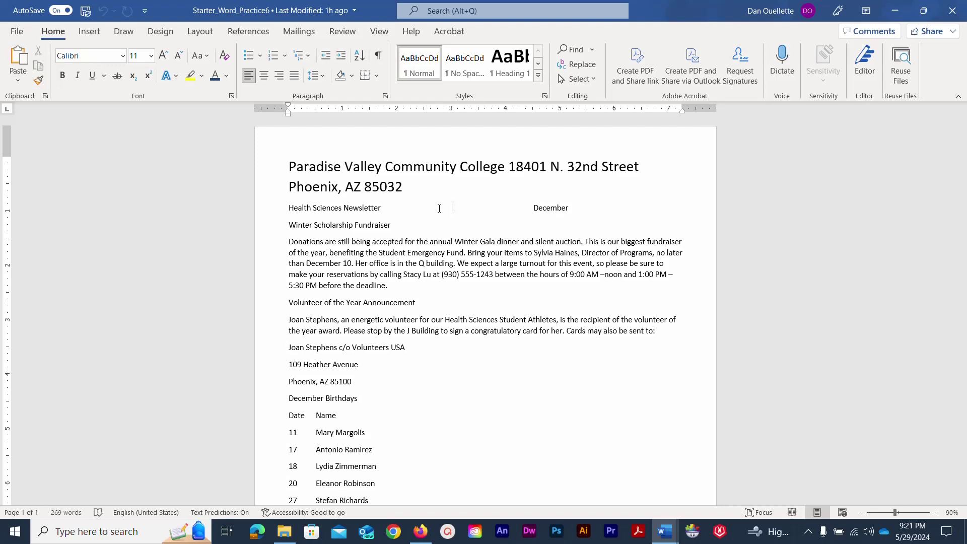
left_click(17, 32)
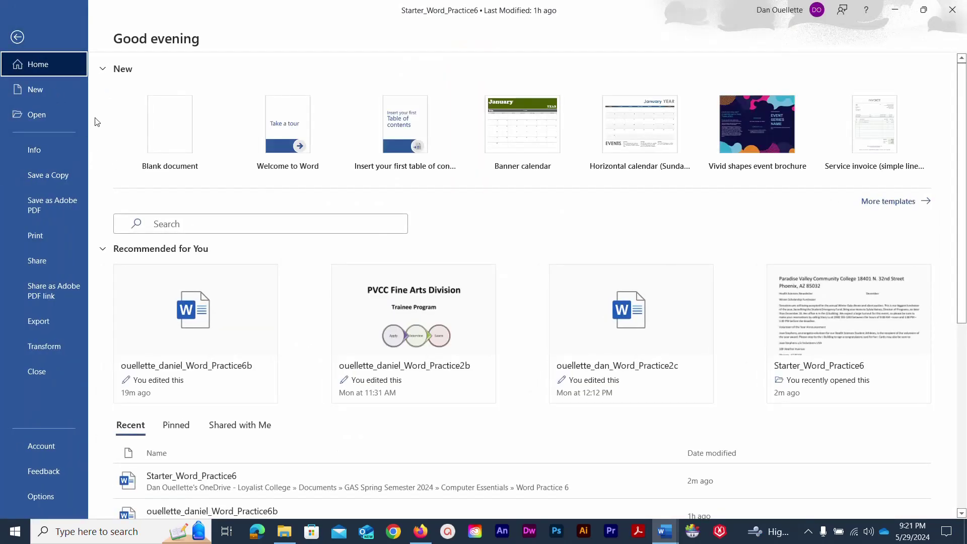
Start Save a Copy and browse OneDrive to GAS Spring Semester 2024 > Computer Essentials > Word Practice 6.
left_click(47, 173)
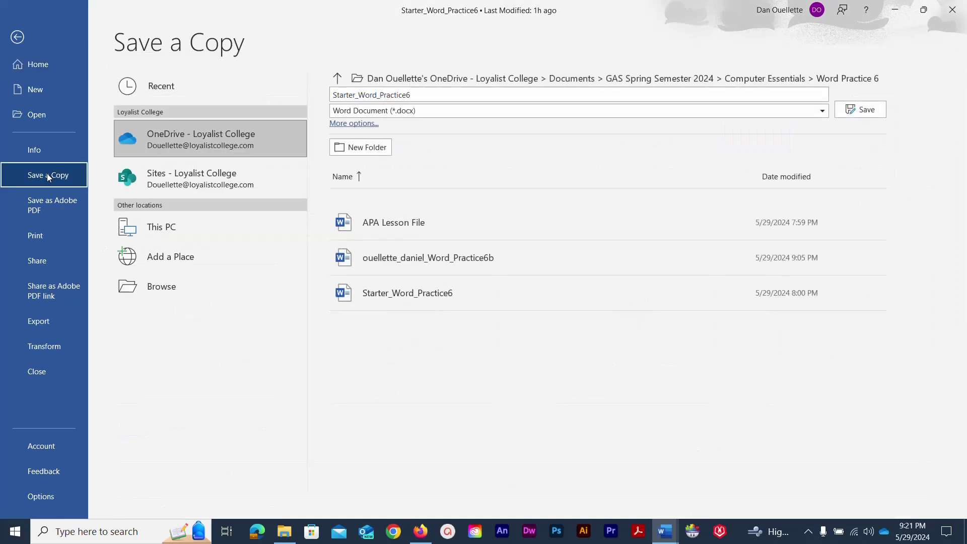
left_click(179, 143)
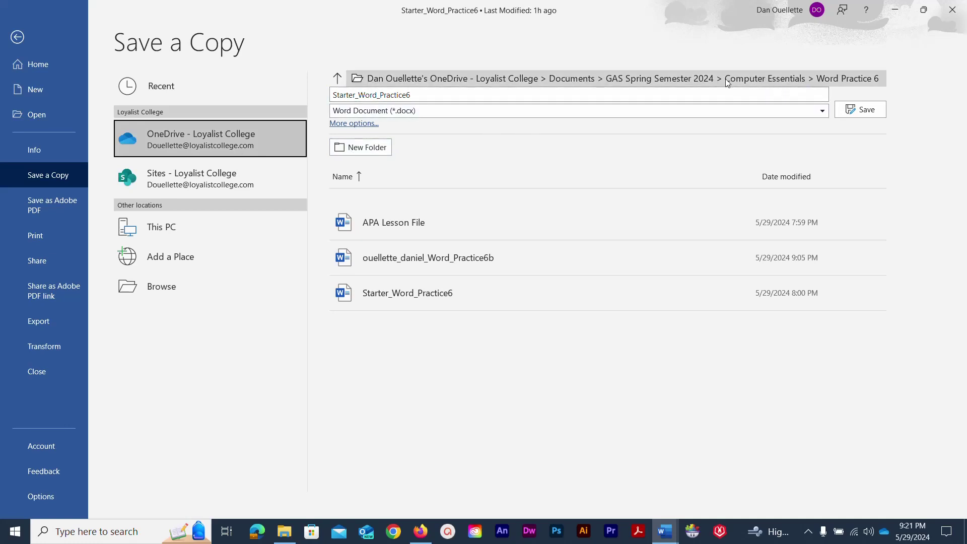
left_click(336, 79)
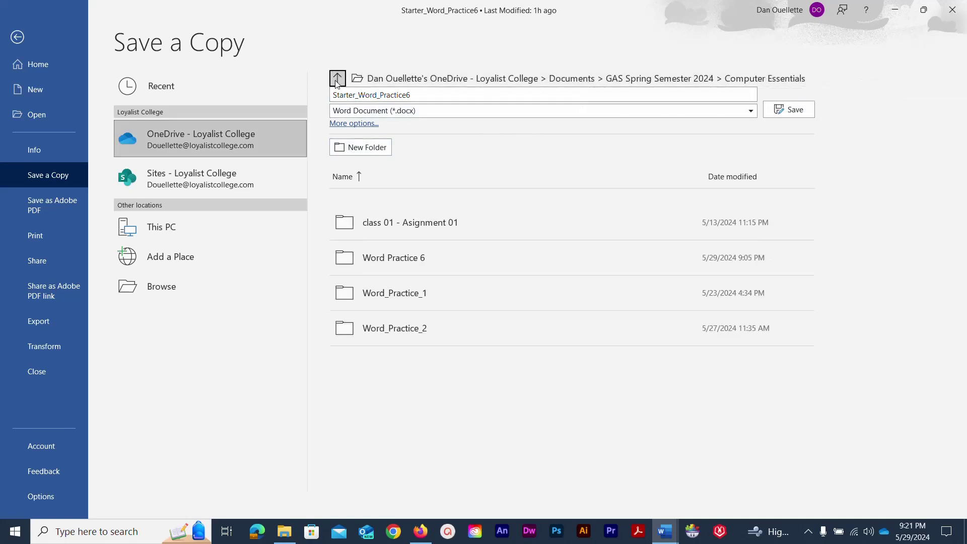
left_click(337, 81)
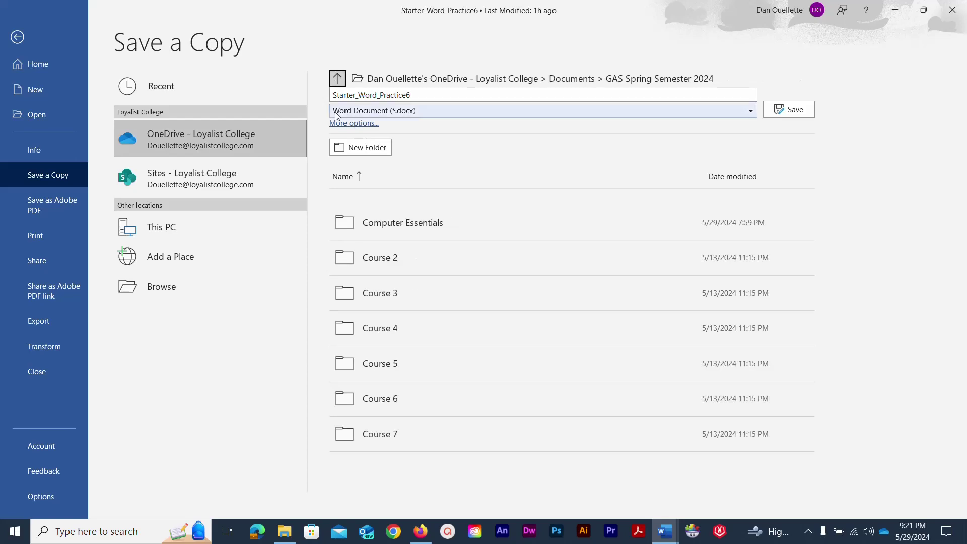
left_click(413, 224)
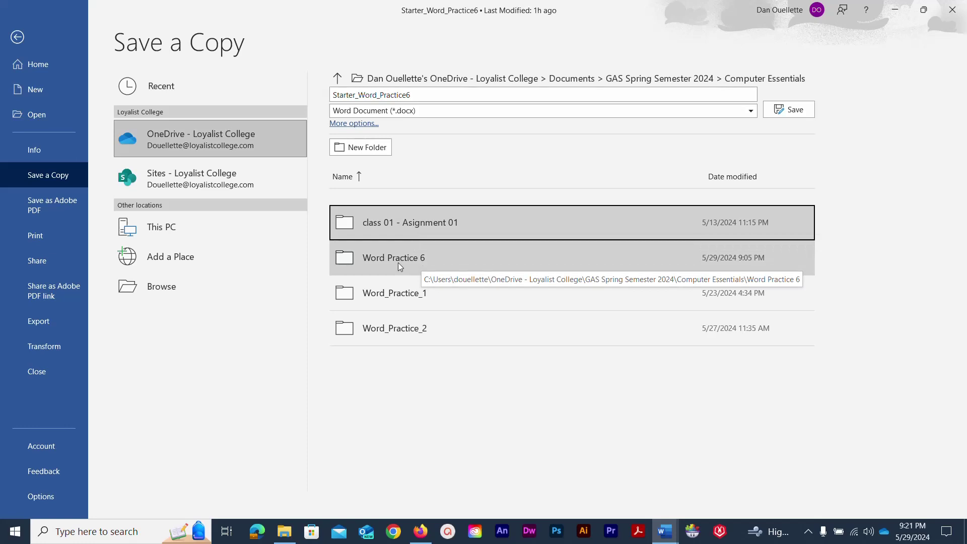
left_click(397, 263)
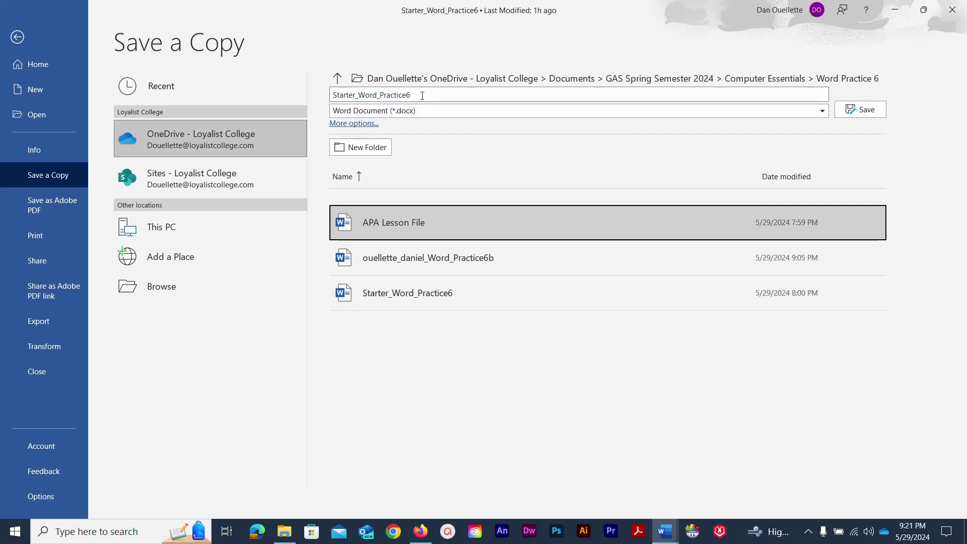
Replace 'Starter' in the file name with the student's name and save the copy.
left_click(354, 96)
left_click(354, 95)
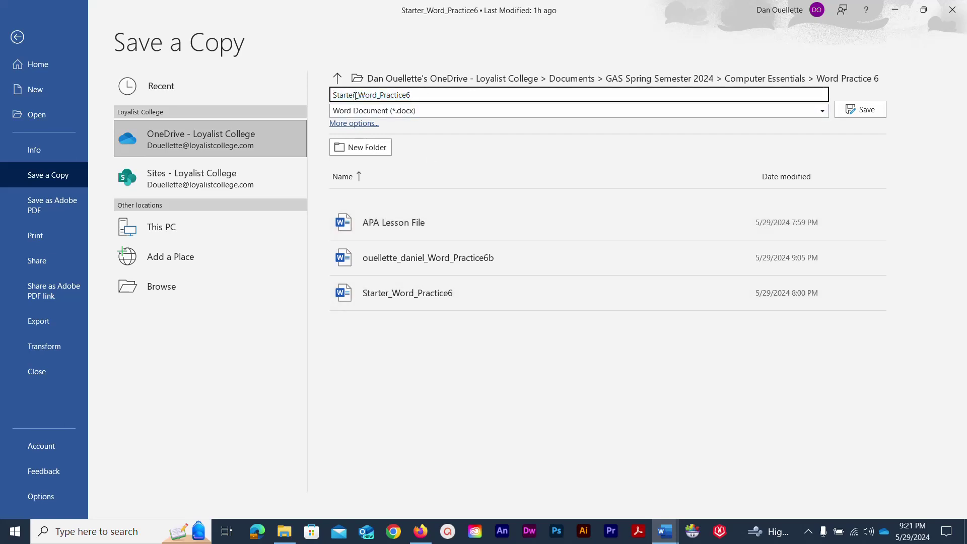
left_click_drag(355, 95, 333, 96)
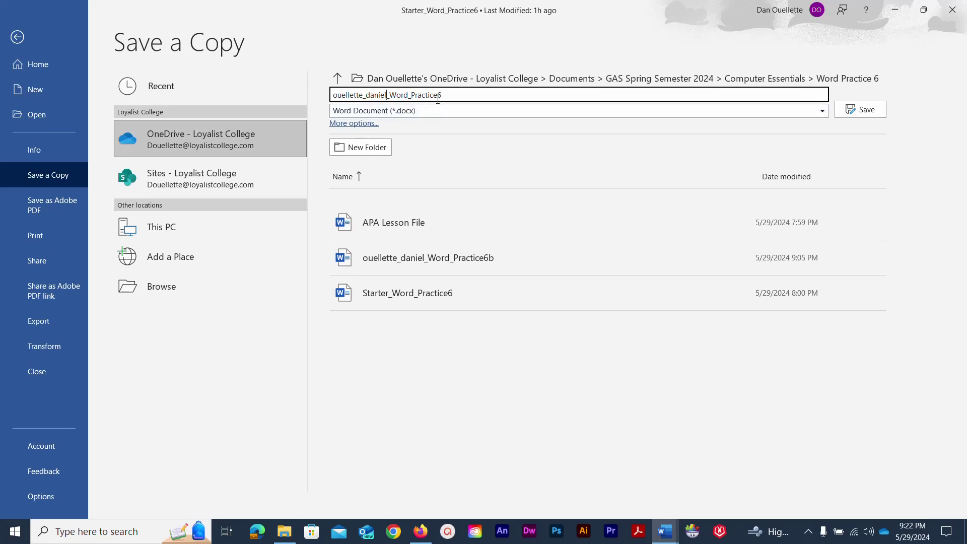
left_click(854, 115)
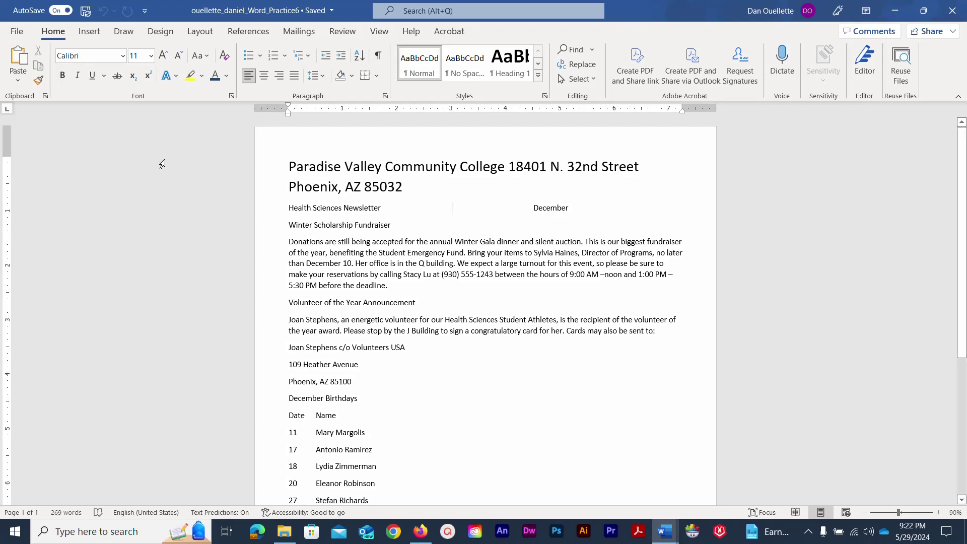
Insert a Document Info File Name field into the page footer, then close footer editing.
left_click(89, 32)
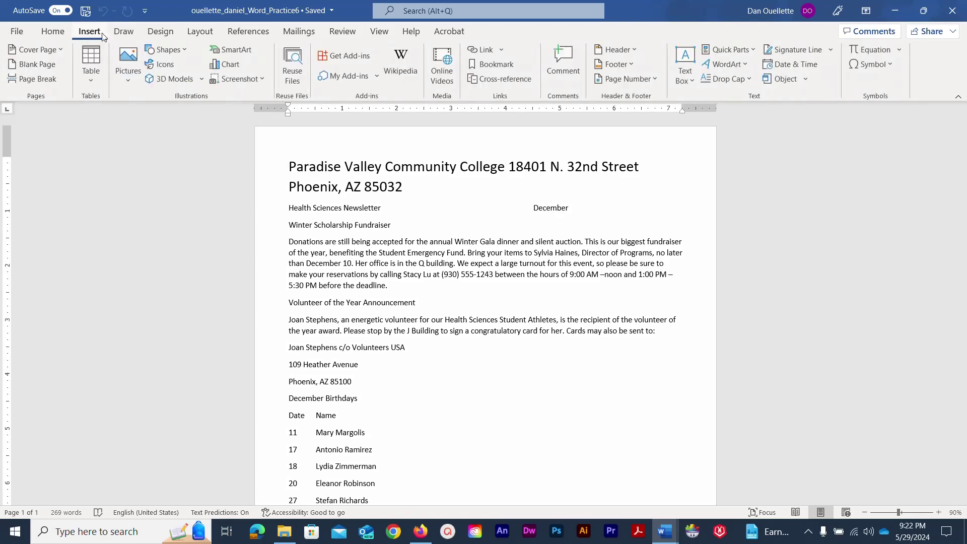
left_click(627, 64)
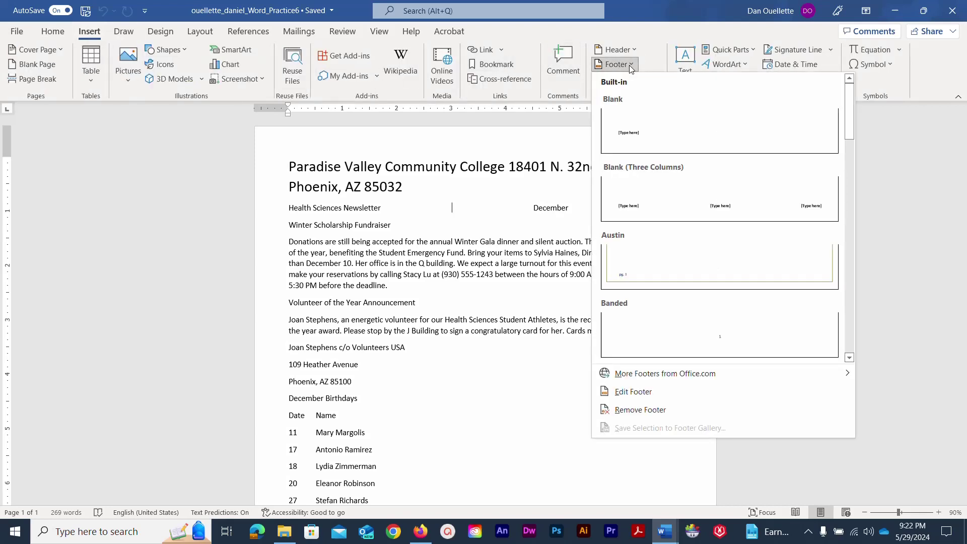
left_click(640, 392)
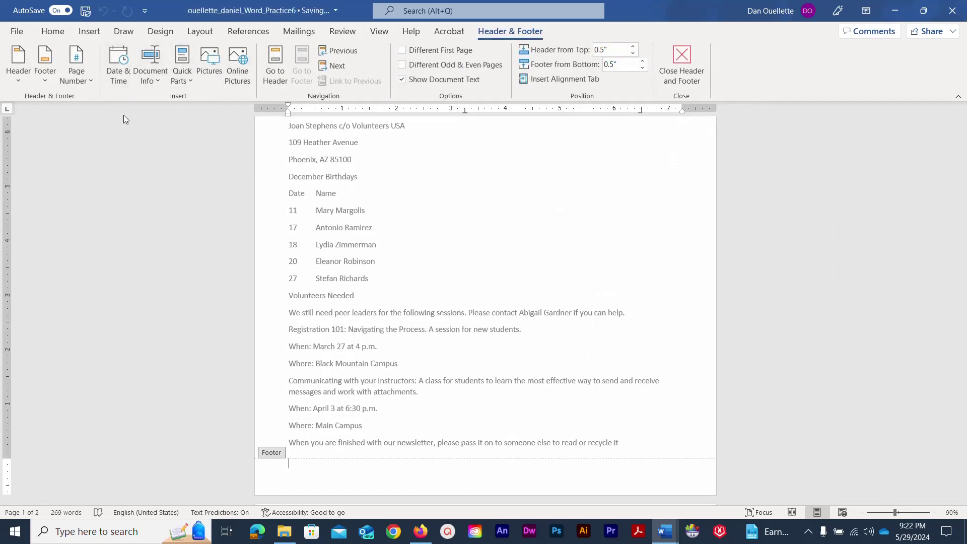
left_click(155, 81)
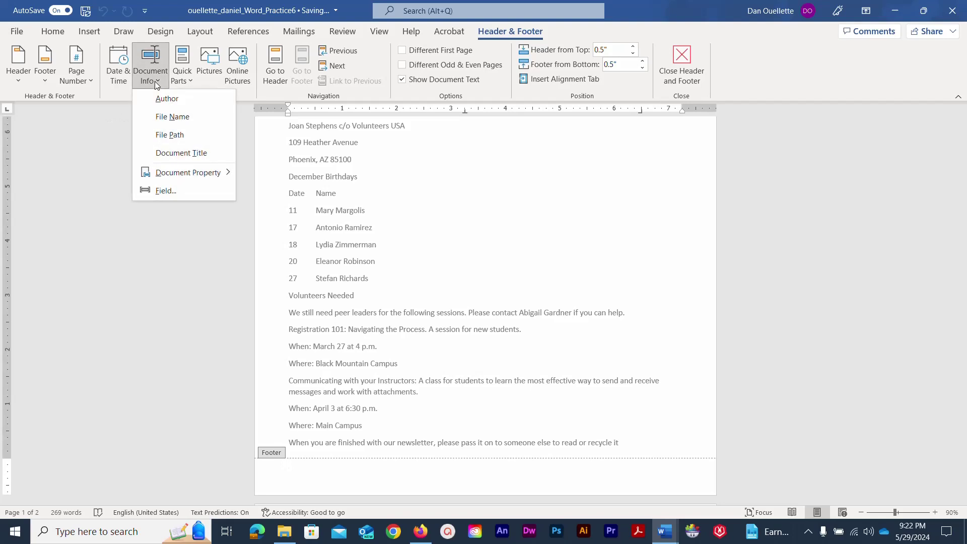
left_click(160, 117)
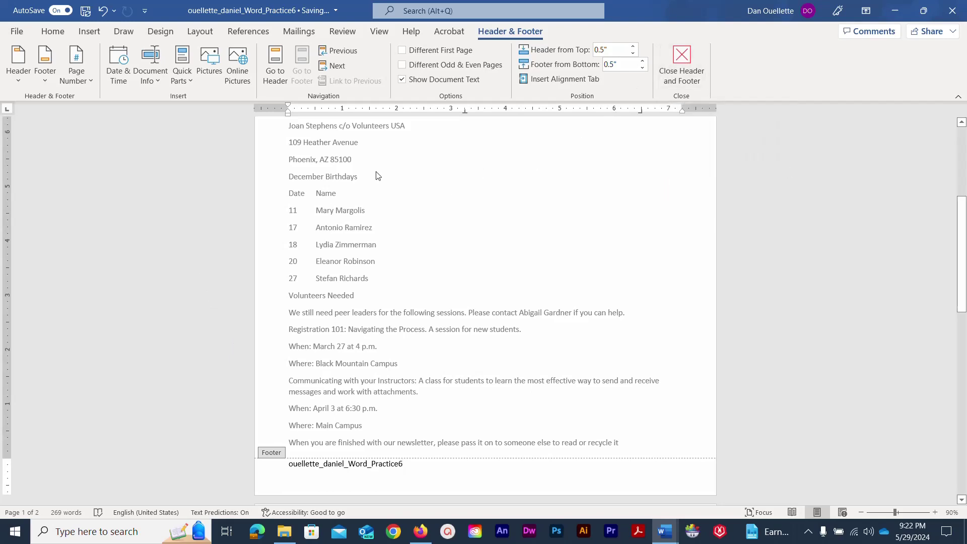
double_click(185, 224)
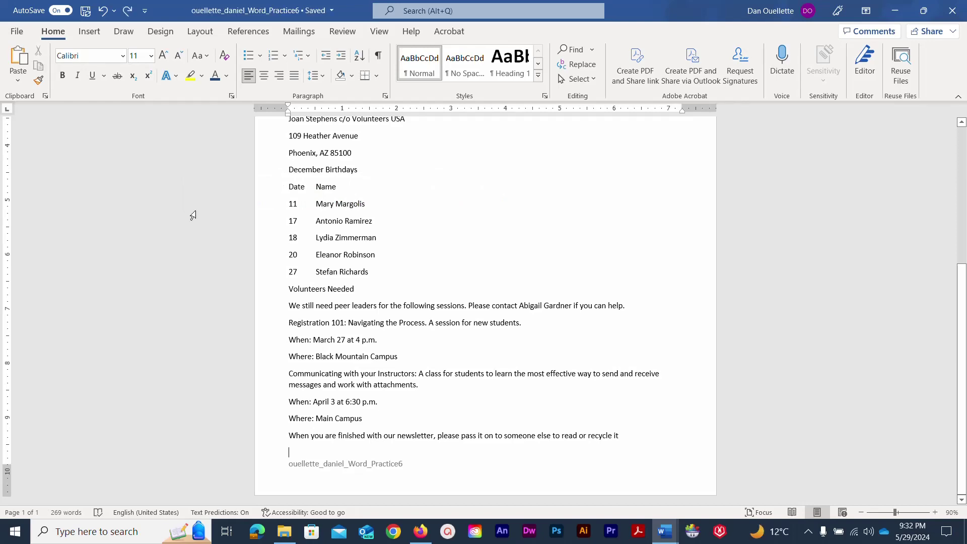
scroll(193, 215, "up", 8)
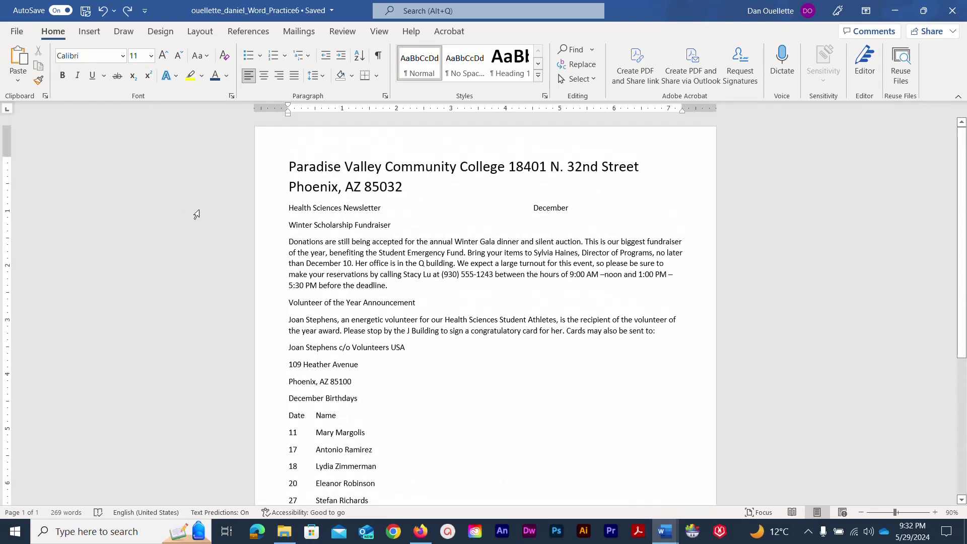
Make the two-line college name and address title bold and Dark Blue, Text 2.
double_click(402, 187)
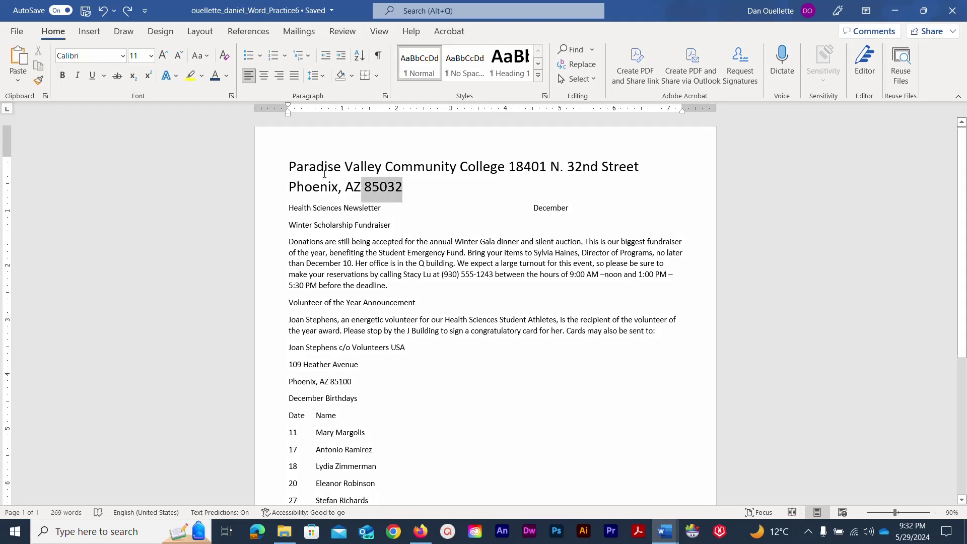
triple_click(276, 163)
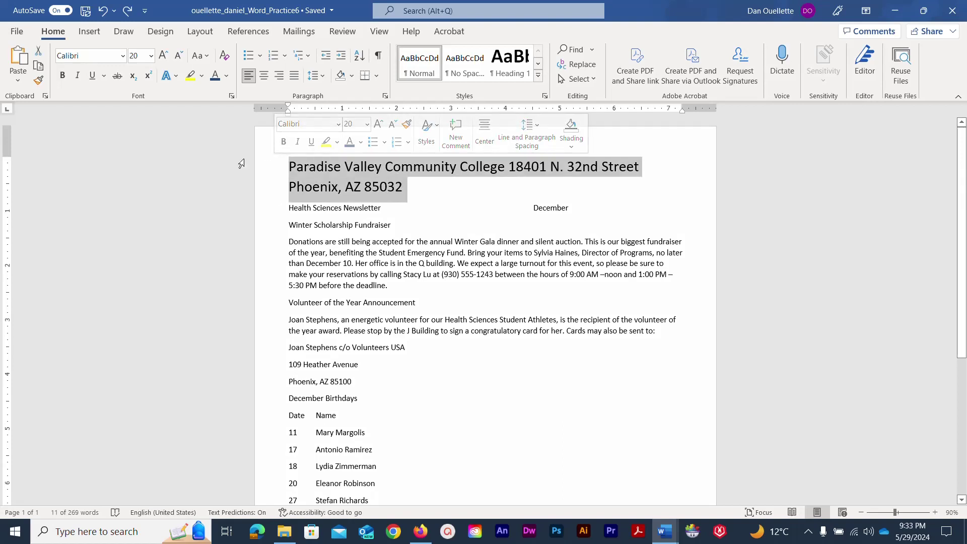
left_click(63, 77)
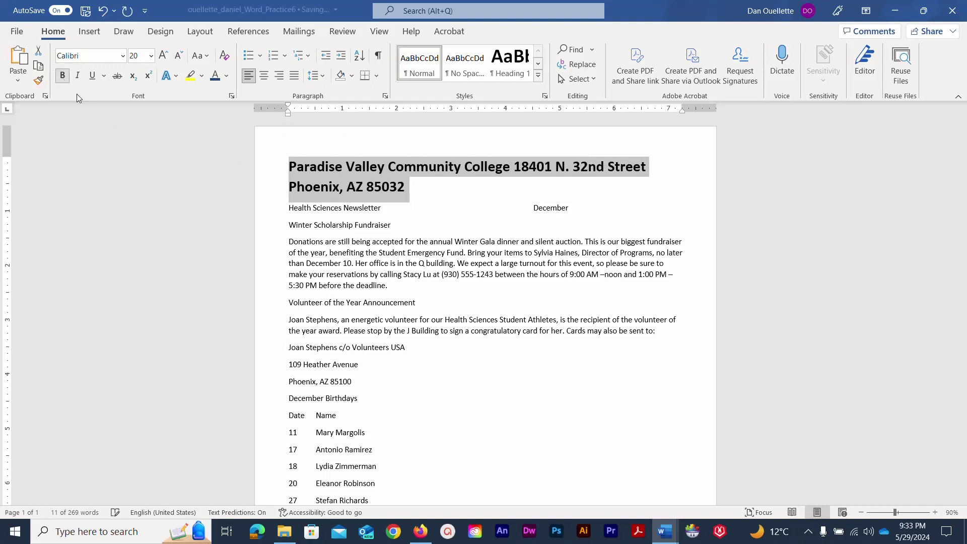
left_click(226, 78)
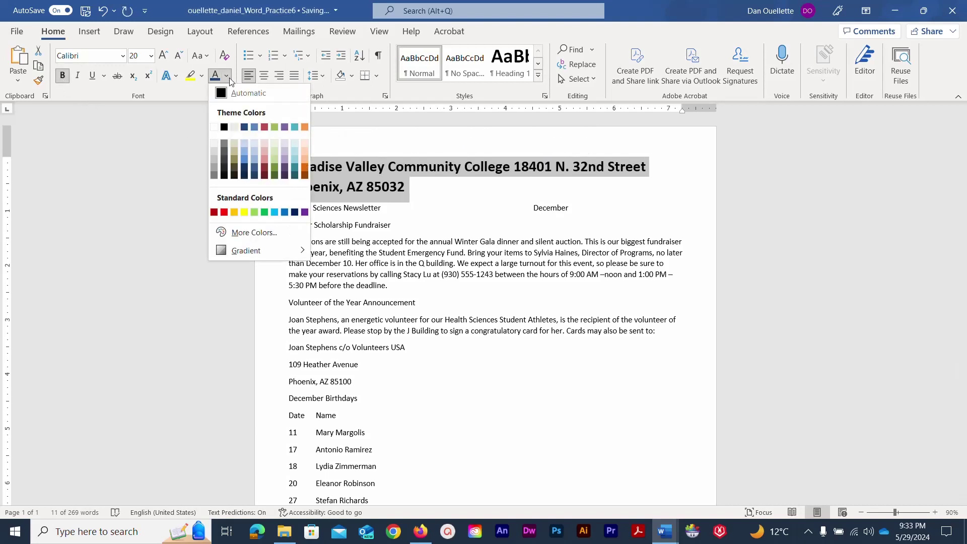
left_click(244, 127)
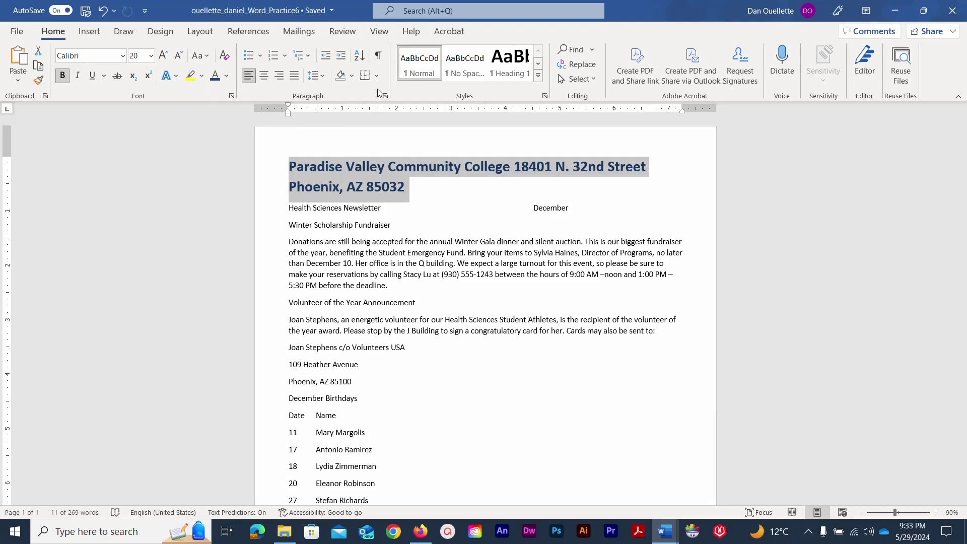
left_click(377, 74)
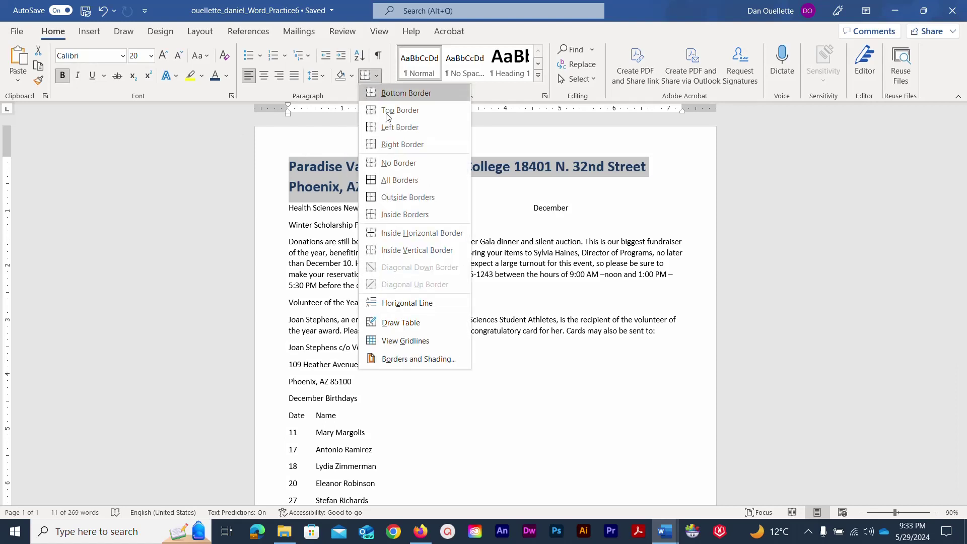
Give the title paragraph a solid Dark Blue, 2¼ pt bottom border through Borders and Shading.
left_click(425, 359)
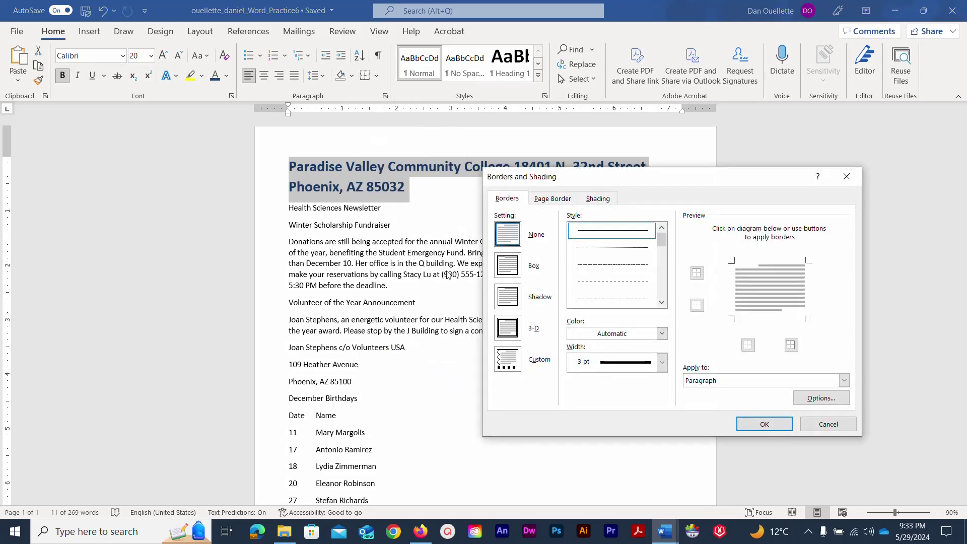
left_click(594, 236)
left_click(658, 335)
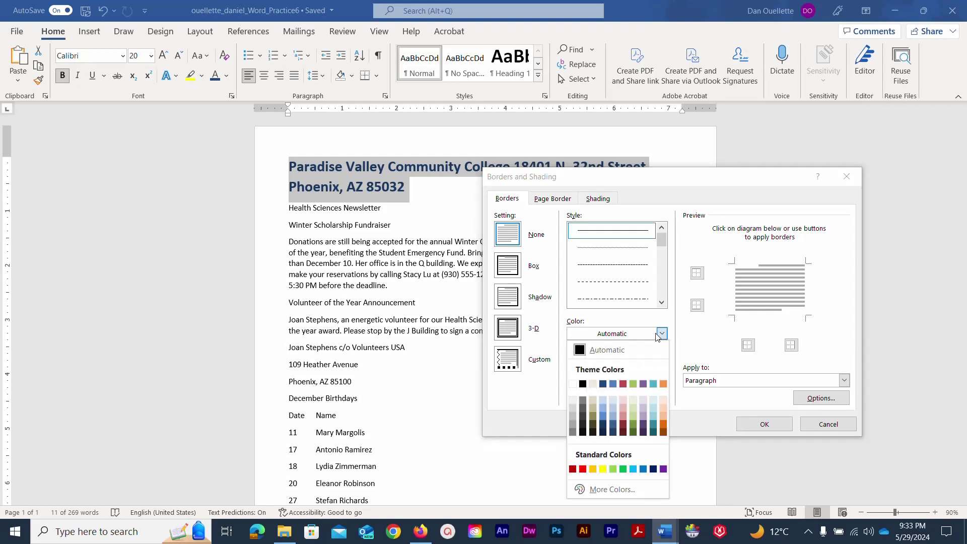
left_click(603, 425)
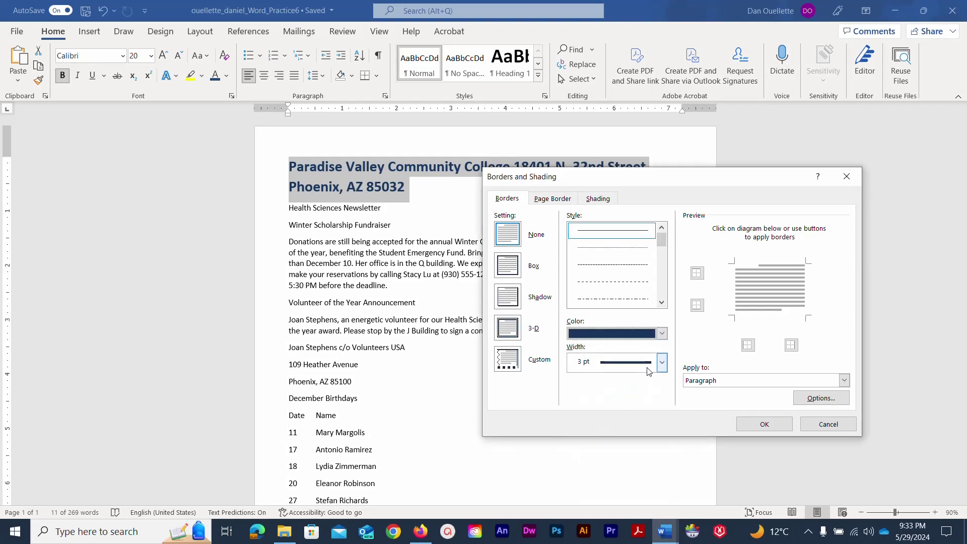
left_click(647, 371)
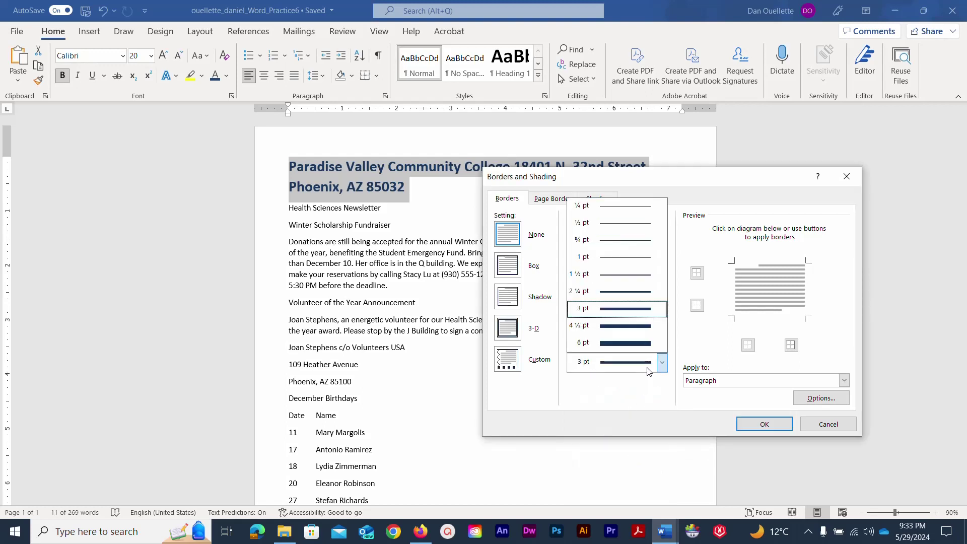
left_click(611, 295)
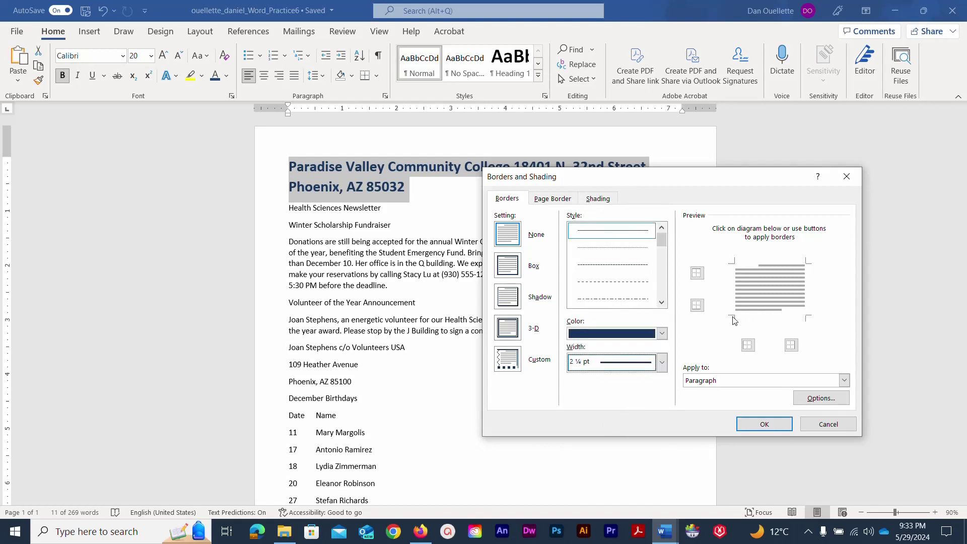
left_click(765, 314)
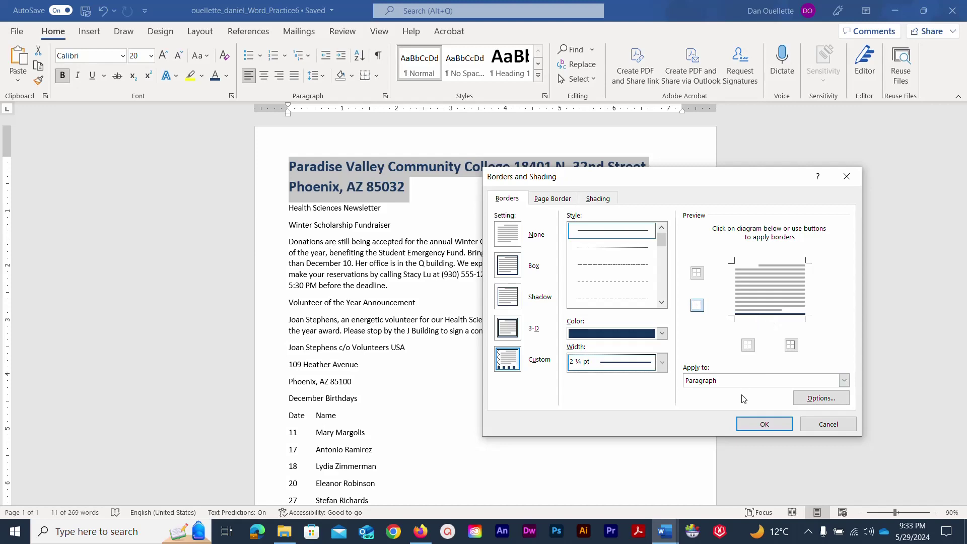
left_click(753, 428)
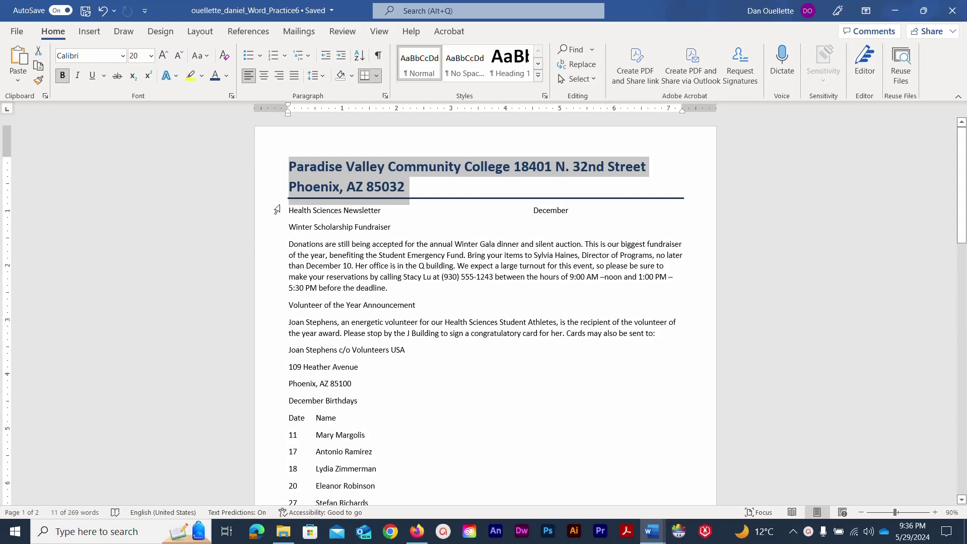
Select the body text from 'Health Sciences Newsletter' through 'Where: Main Campus'.
scroll(302, 222, "down", 3)
scroll(303, 221, "up", 3)
left_click(285, 210)
mouse_move(285, 210)
left_mouse_down()
mouse_move(305, 265)
mouse_move(334, 512)
mouse_move(379, 347)
left_mouse_up()
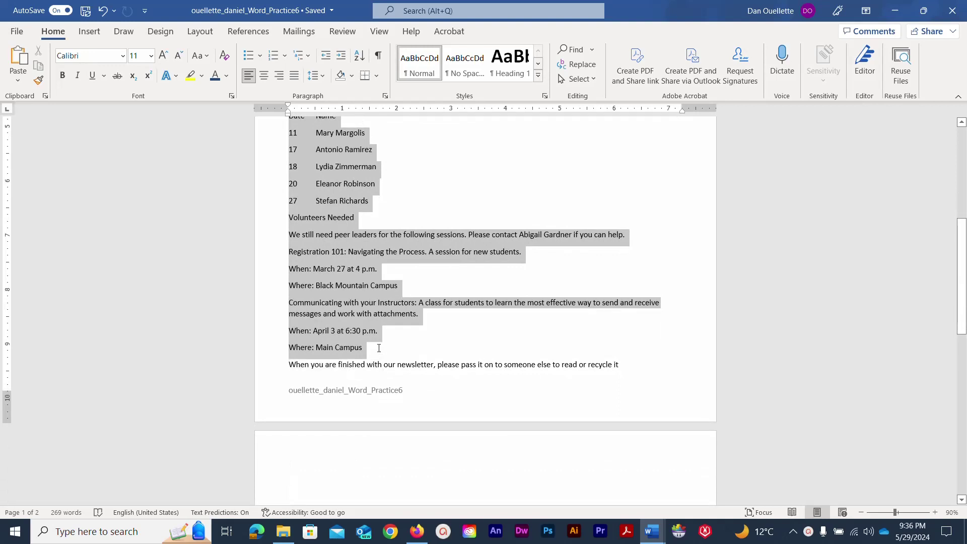
left_click_drag(378, 347, 378, 347)
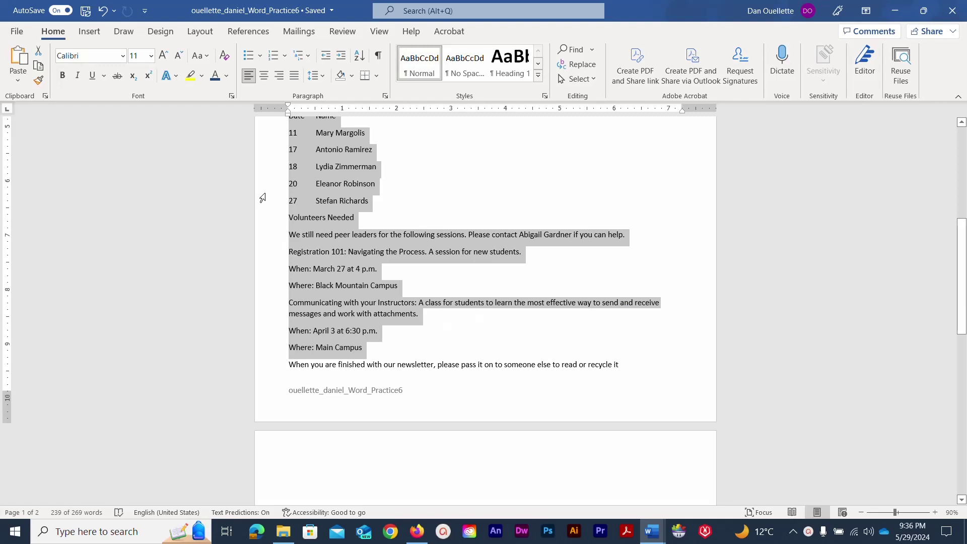
left_click(190, 35)
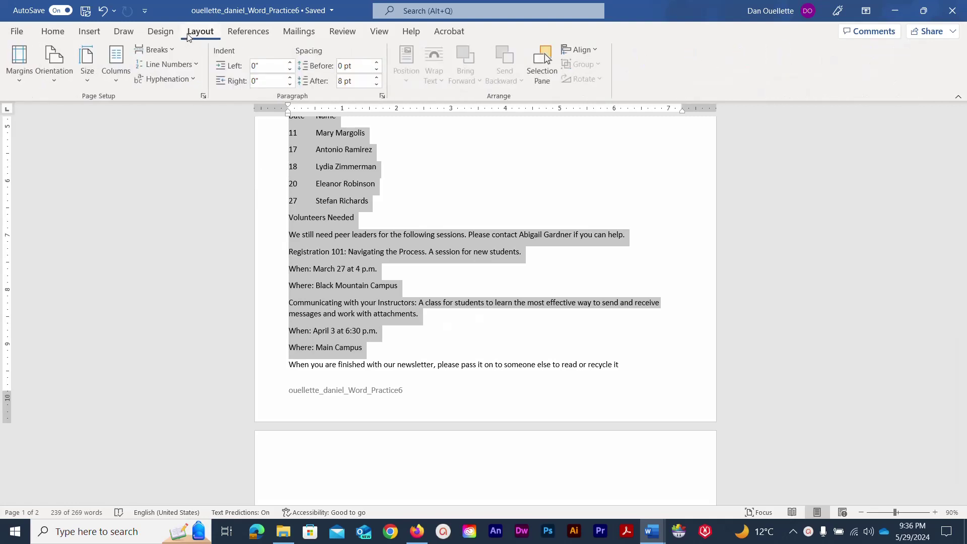
Lay out the selected newsletter body in Two columns.
left_click(114, 81)
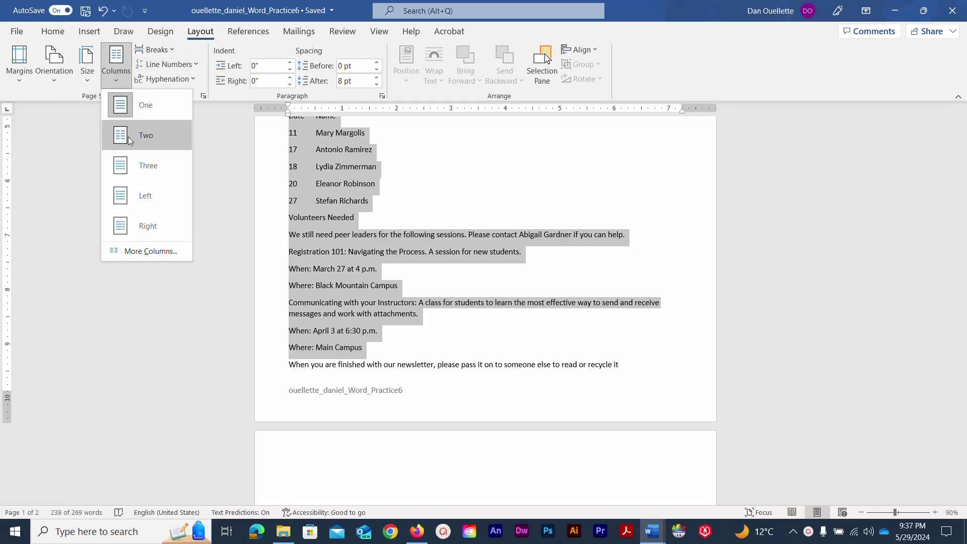
left_click(128, 137)
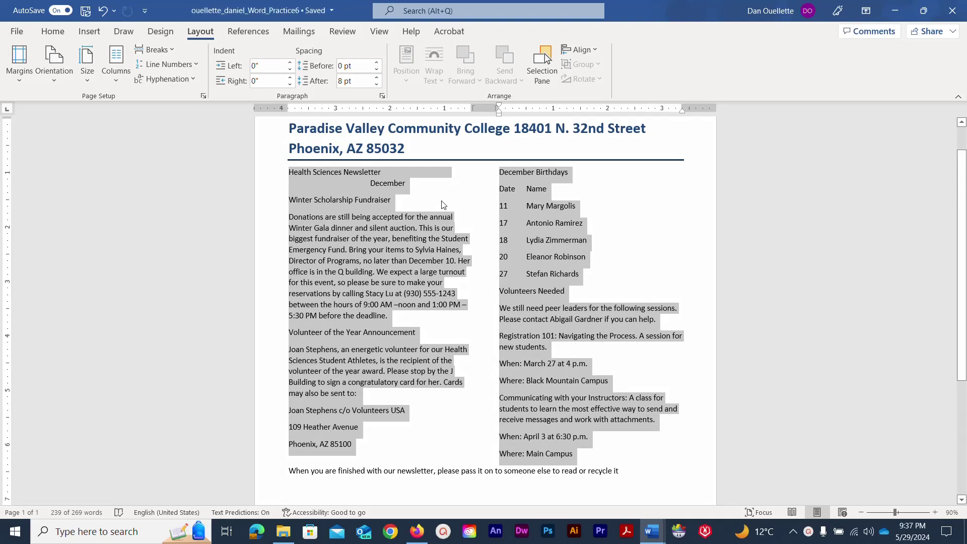
Set the body paragraphs to Justified alignment with 6 pt spacing after.
left_click(382, 97)
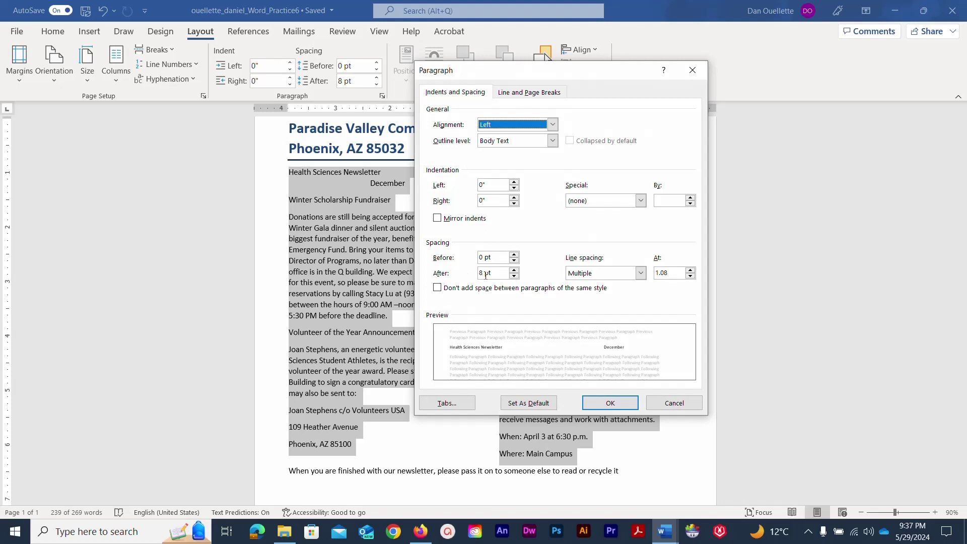
left_click(513, 276)
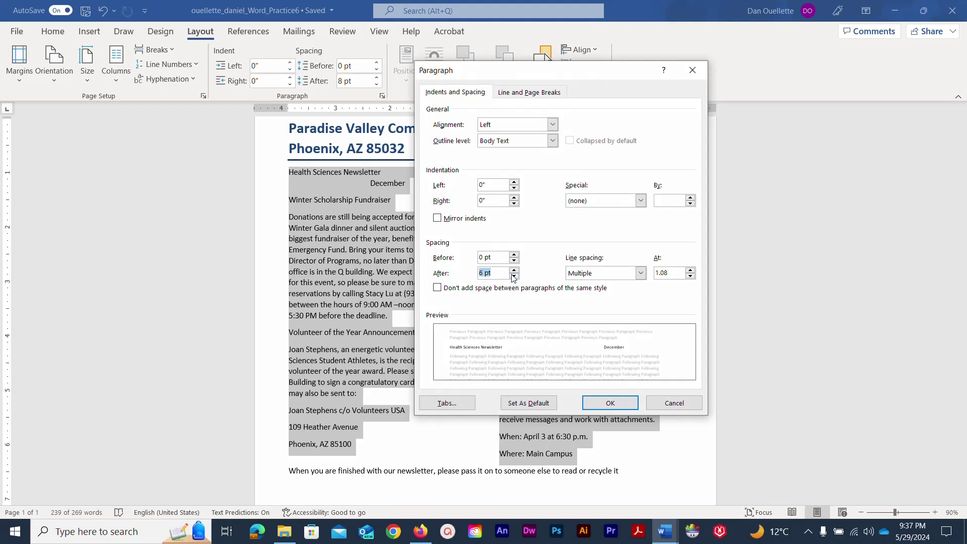
left_click(552, 125)
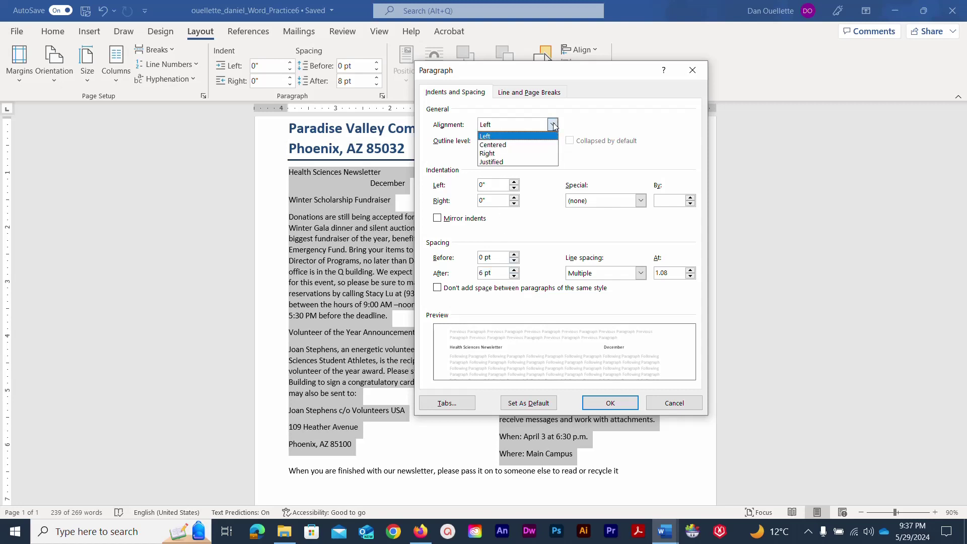
left_click(526, 162)
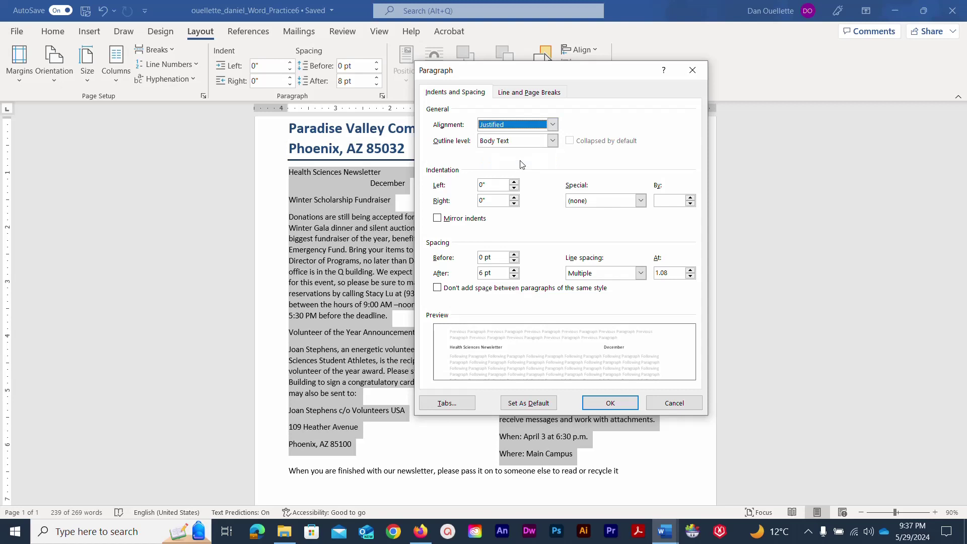
left_click(596, 402)
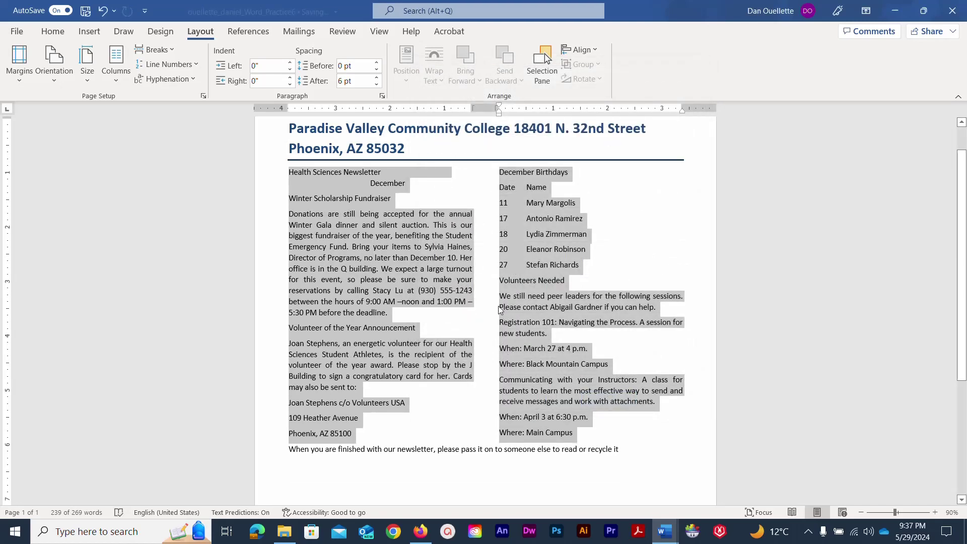
Insert a column break before 'December Birthdays' and save the newsletter.
left_click(500, 173)
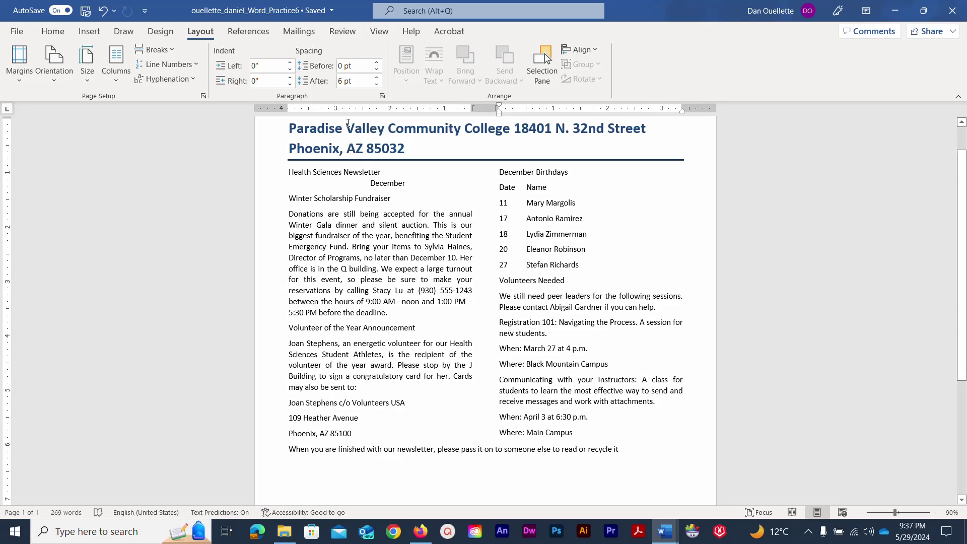
left_click(156, 49)
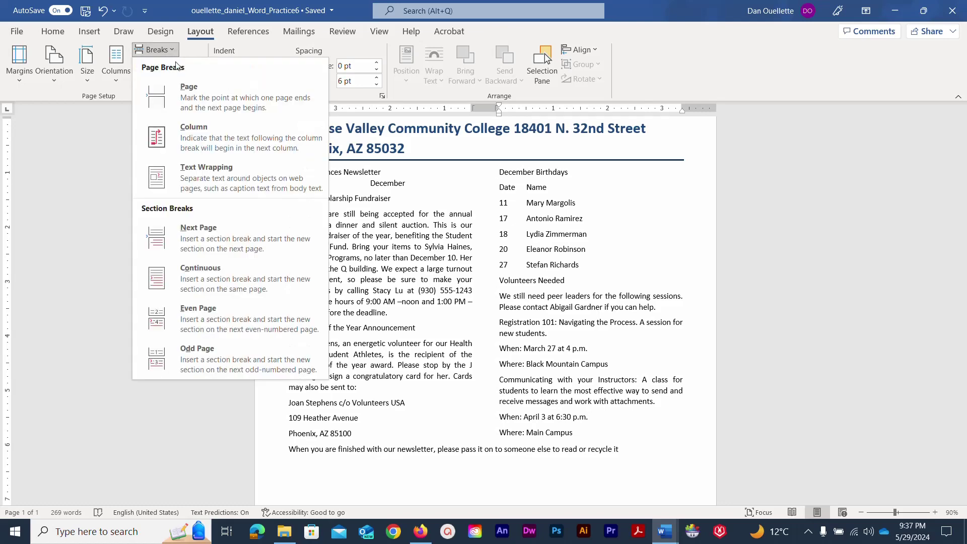
left_click(201, 139)
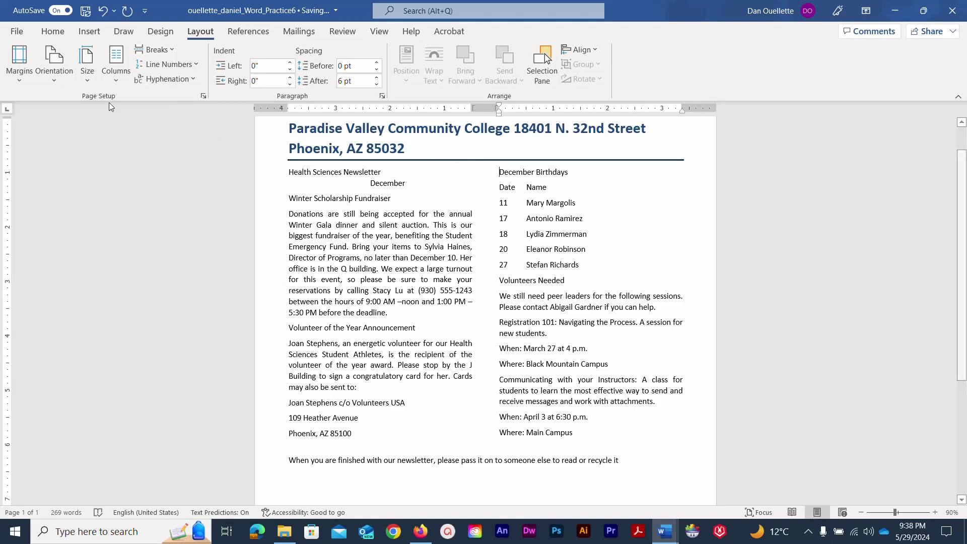
left_click(84, 14)
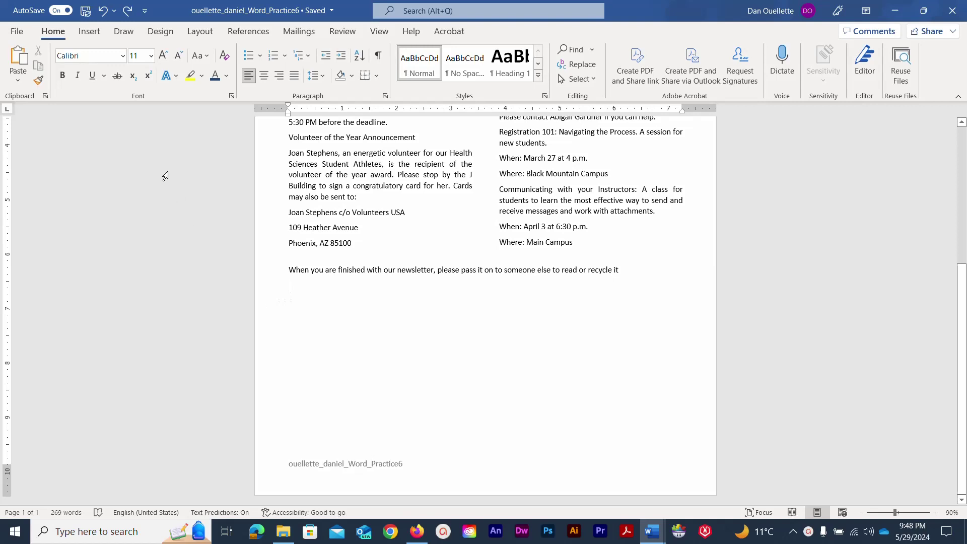
Insert the Word_Practice_6_Image1 logo from the Computer Essentials > Word Practice 6 folder.
left_click(90, 33)
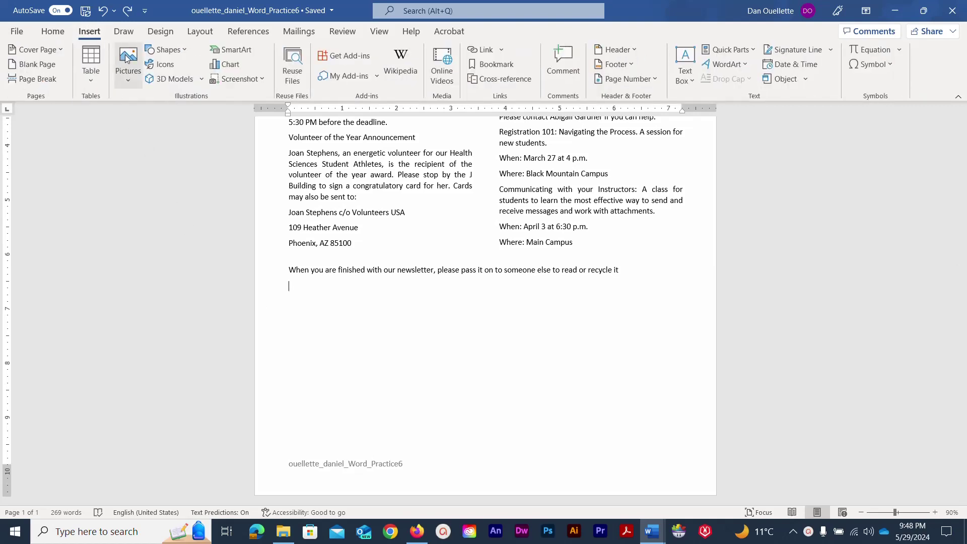
left_click(128, 80)
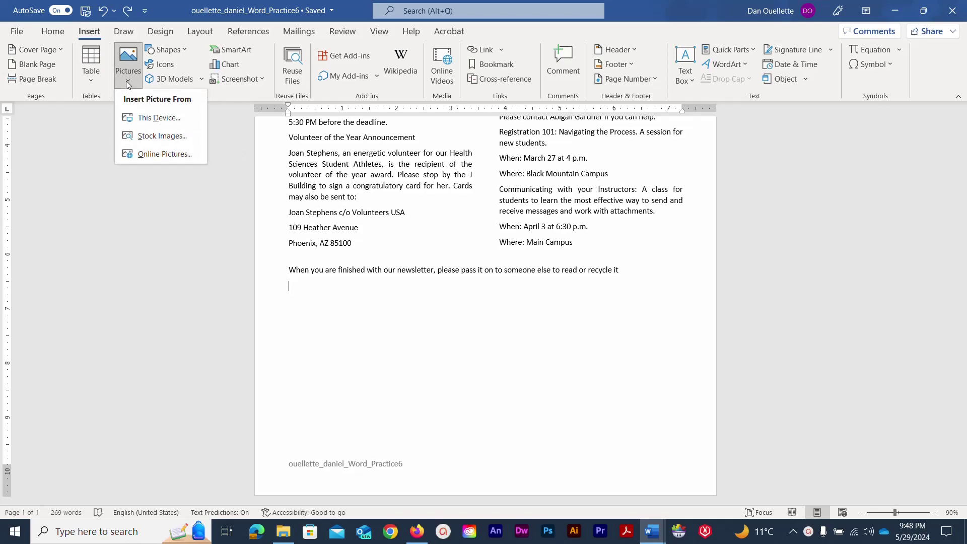
left_click(148, 121)
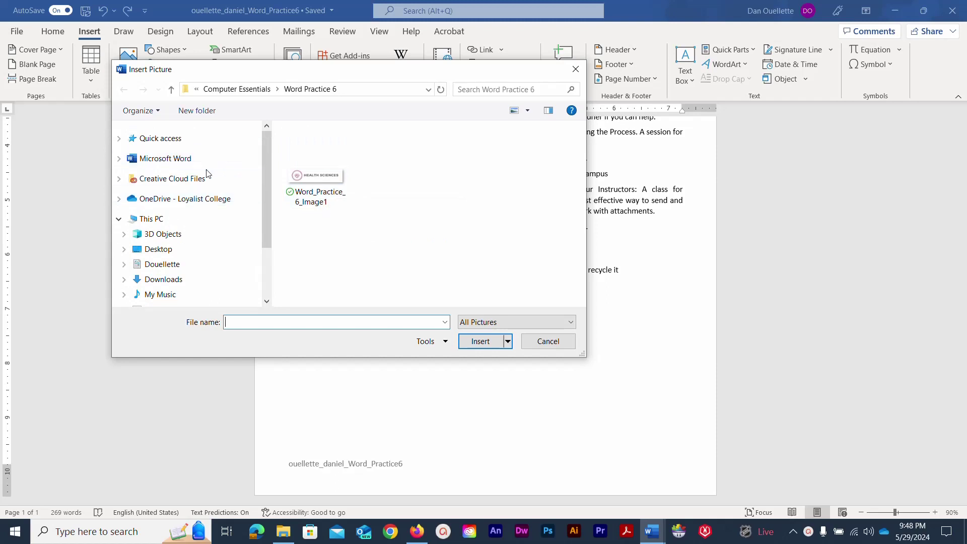
left_click(157, 200)
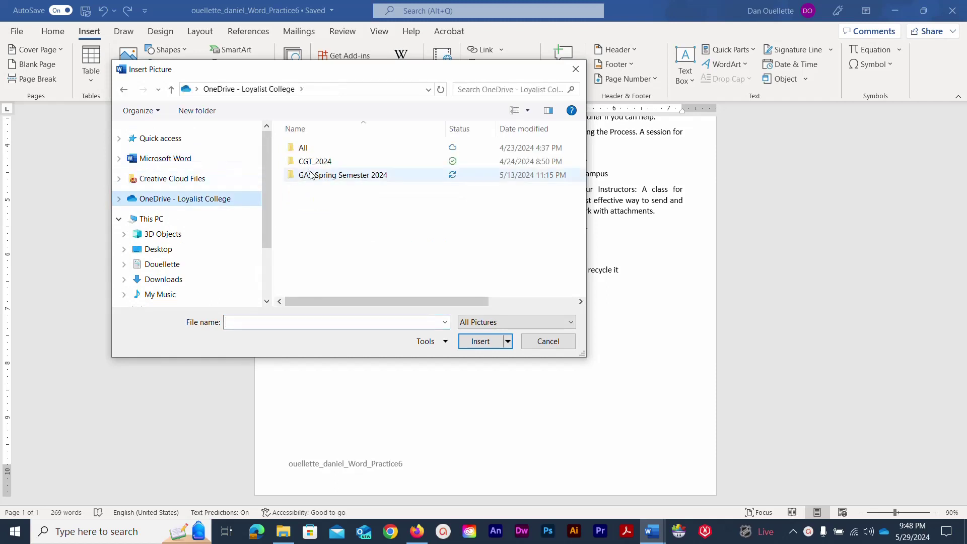
double_click(312, 174)
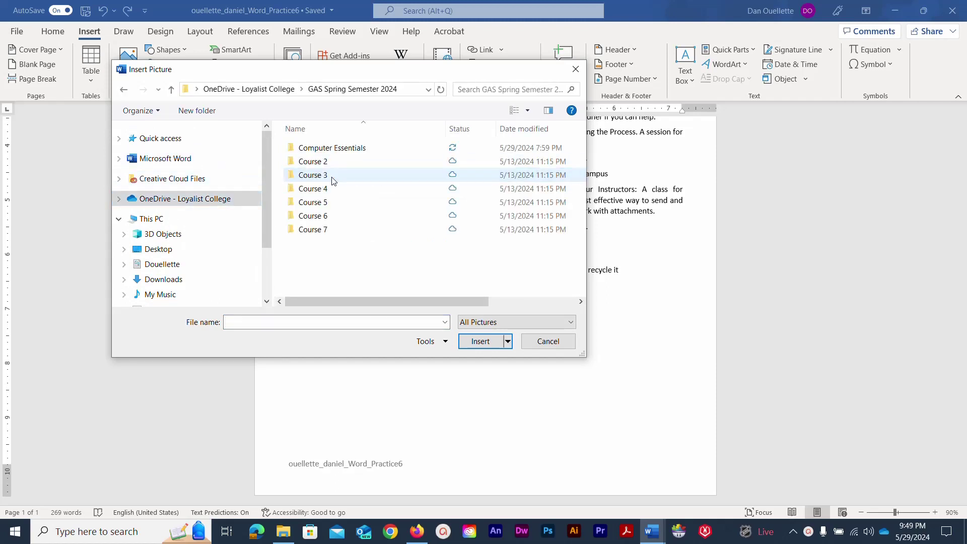
double_click(405, 148)
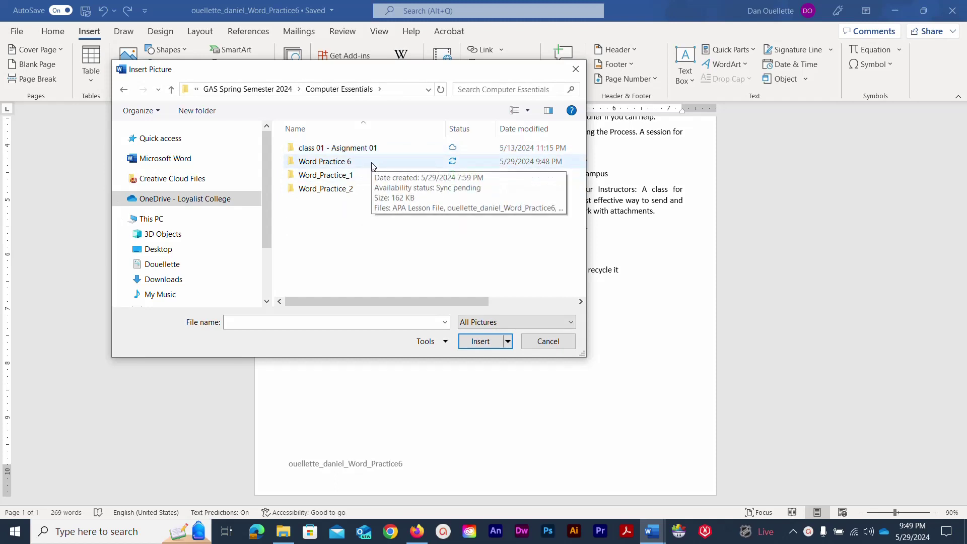
double_click(373, 166)
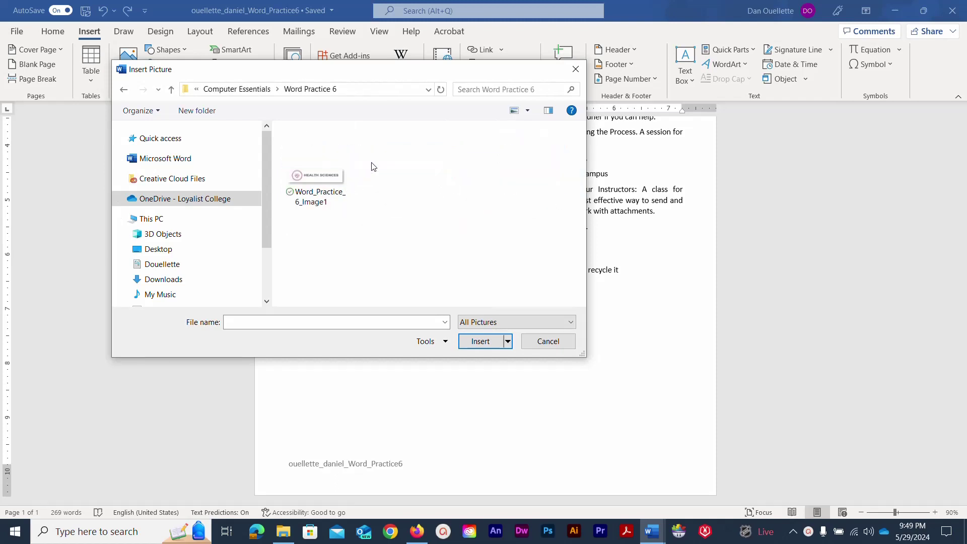
left_click(324, 174)
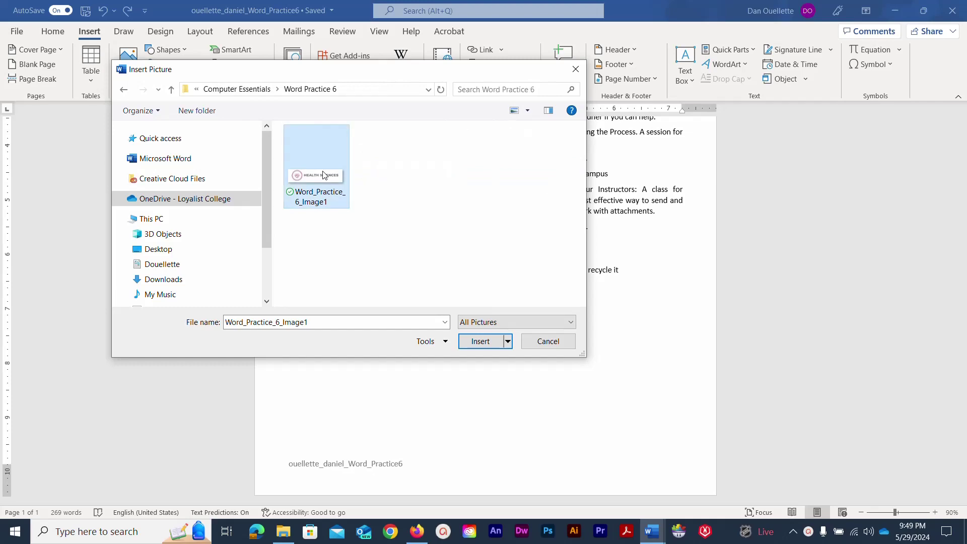
left_click(479, 341)
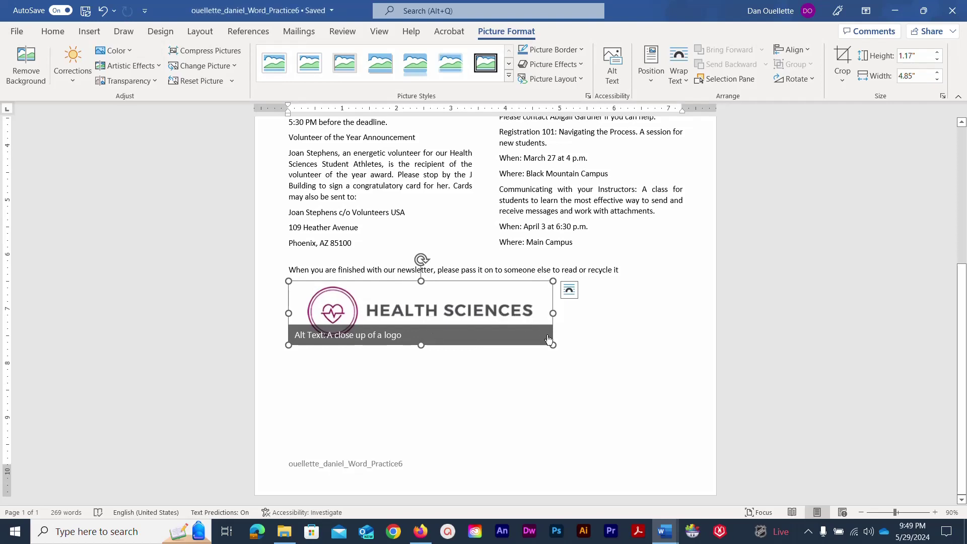
Resize the Health Sciences logo to 2" tall and set its wrapping to Top and Bottom.
left_click_drag(553, 344, 607, 364)
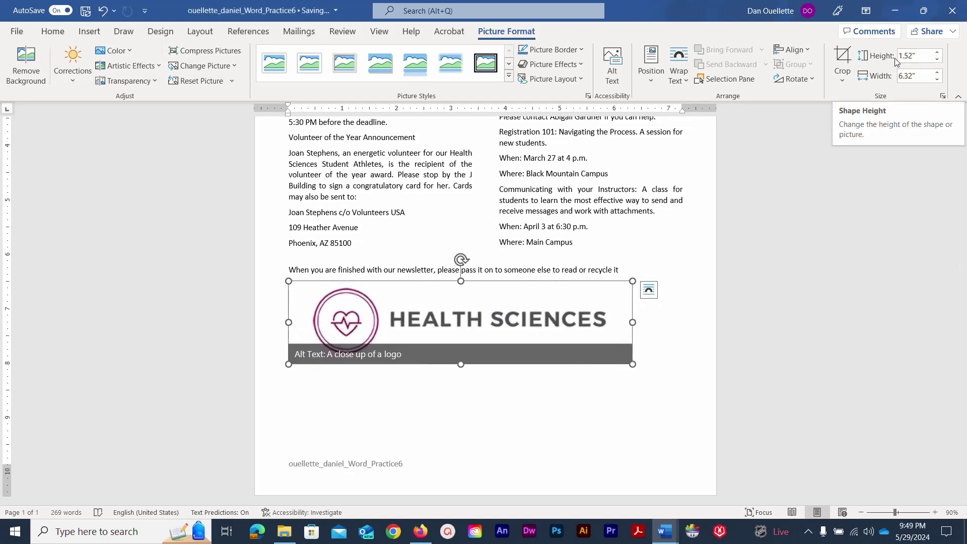
left_click(926, 55)
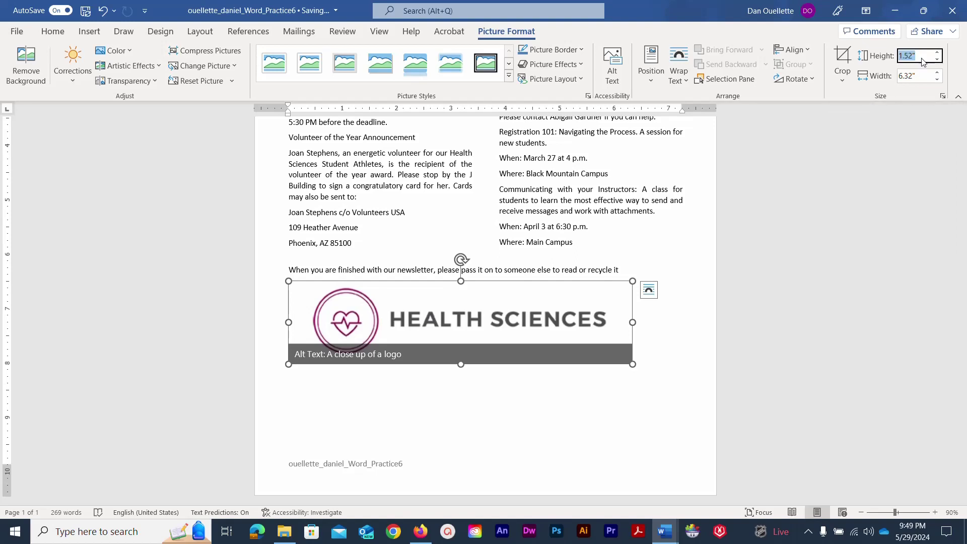
type("2")
key("Tab")
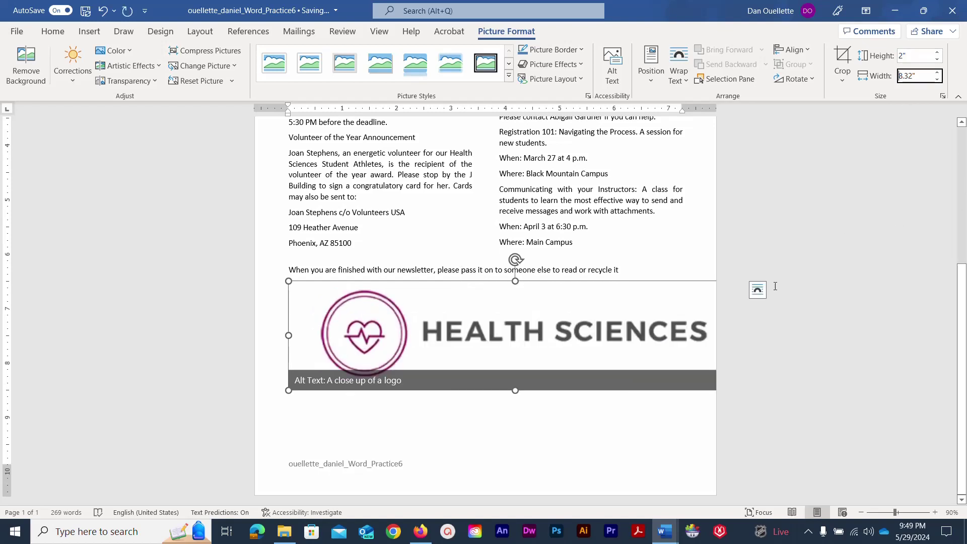
left_click(757, 291)
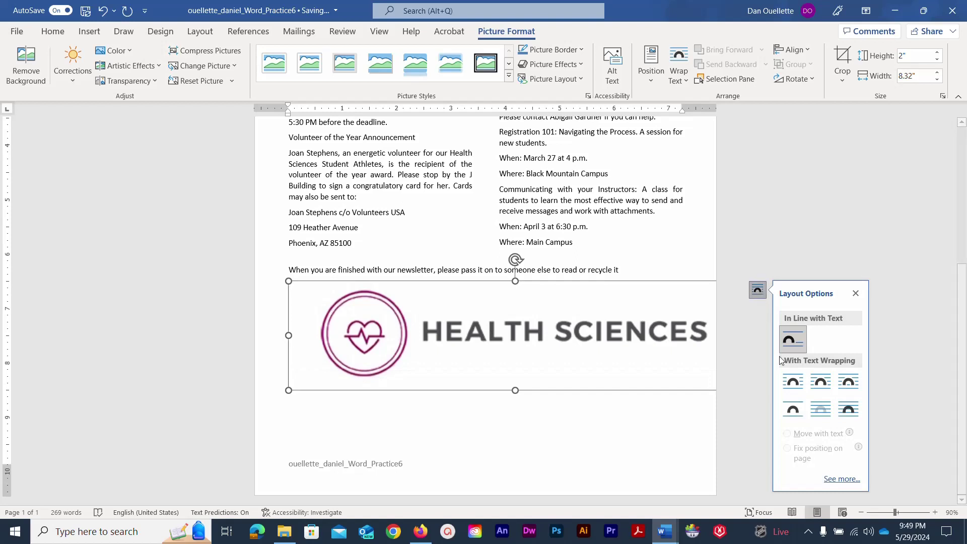
left_click(792, 408)
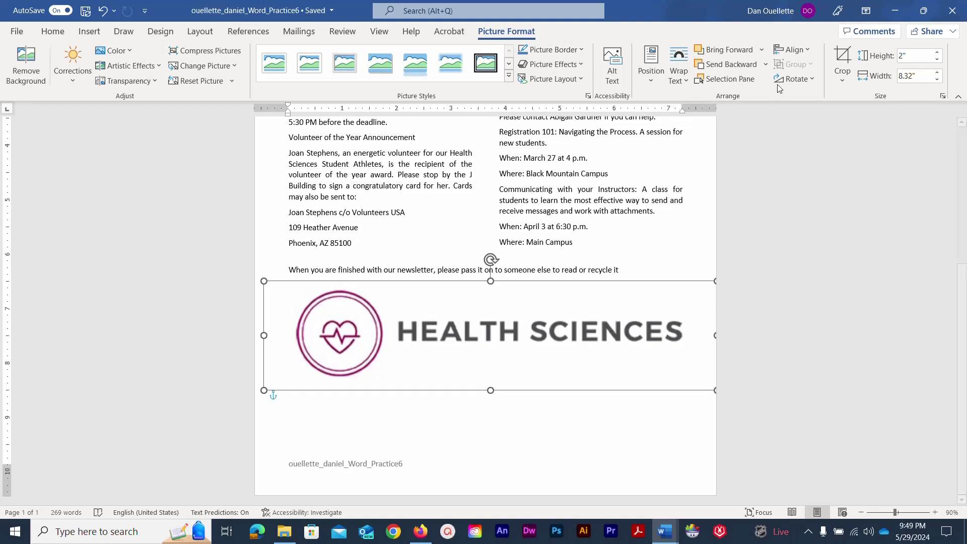
Align the logo to the horizontal center and the bottom of the margin.
left_click(801, 50)
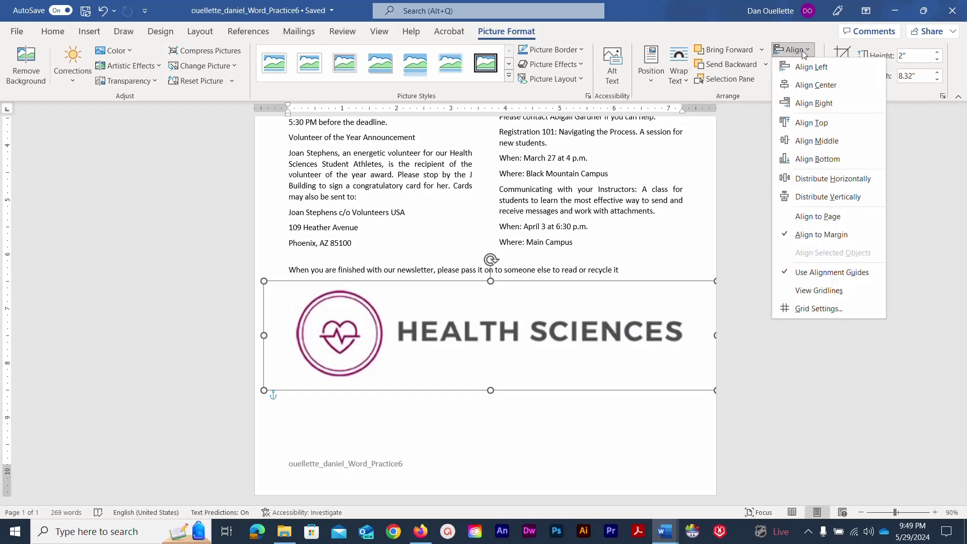
left_click(807, 86)
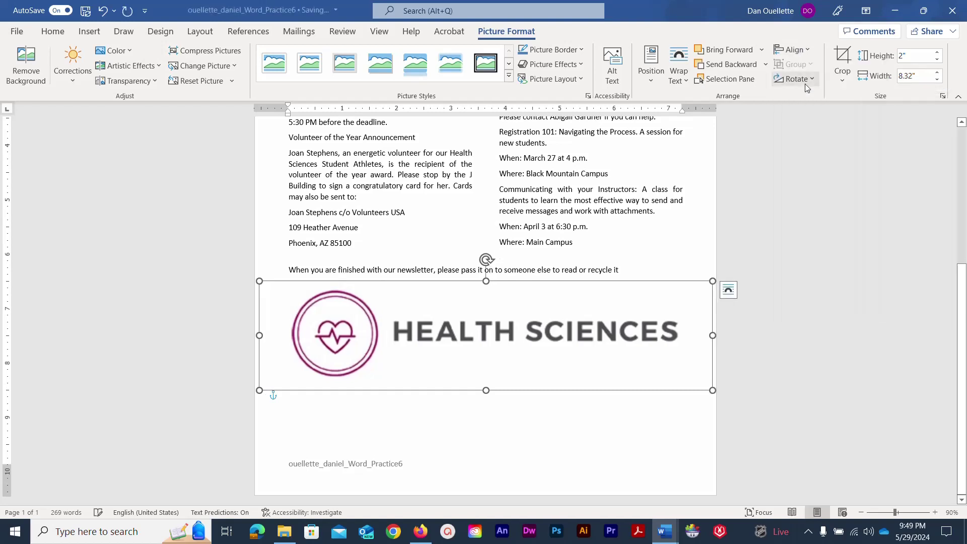
left_click(804, 50)
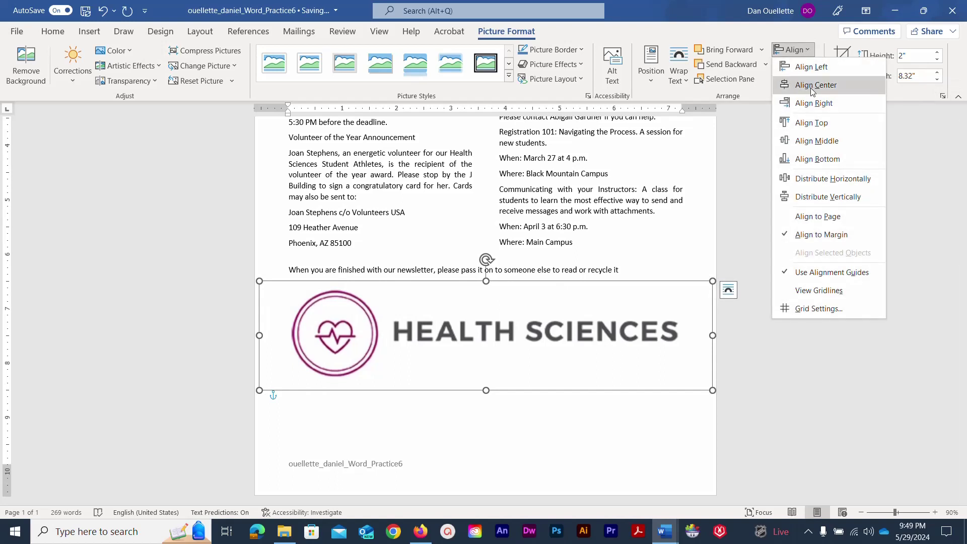
left_click(818, 159)
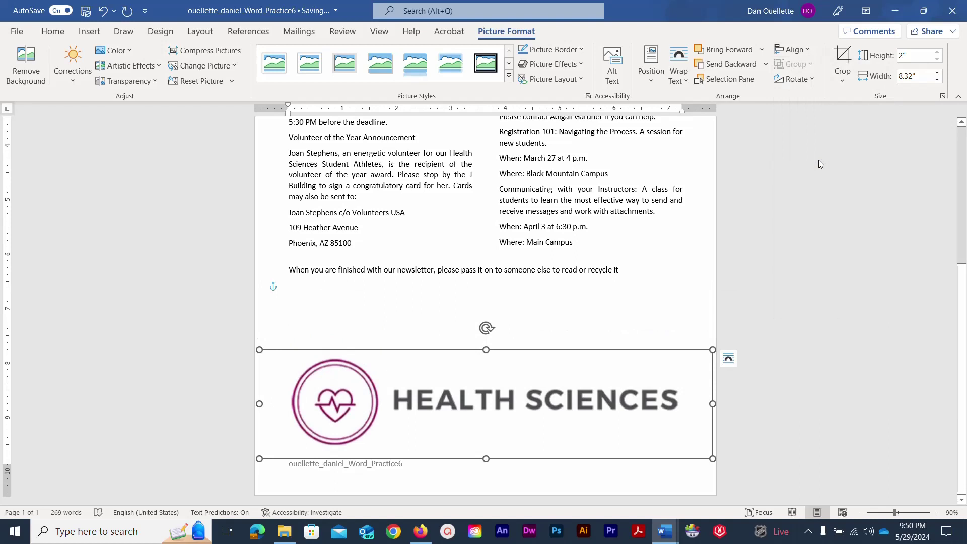
Turn on Lock anchor in the logo's Layout position settings.
left_click(727, 363)
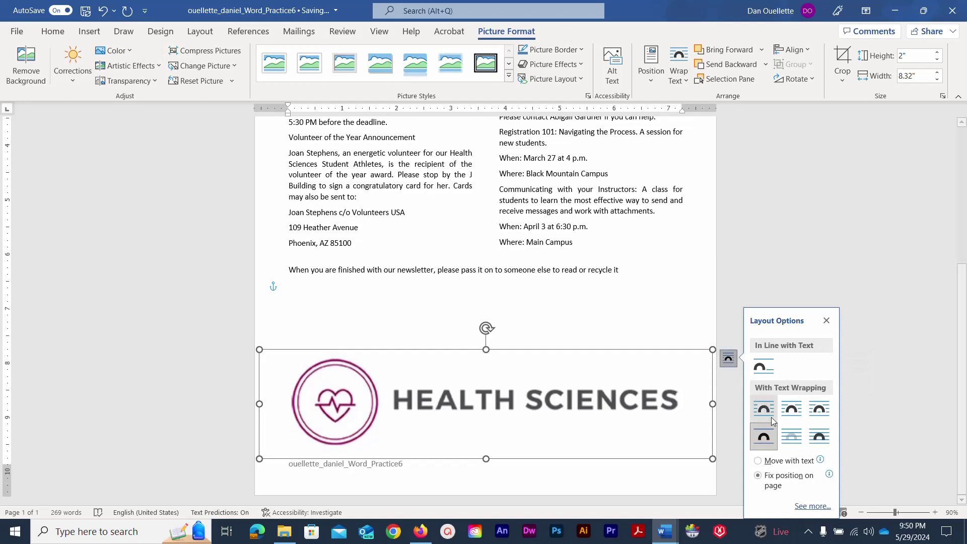
left_click(811, 506)
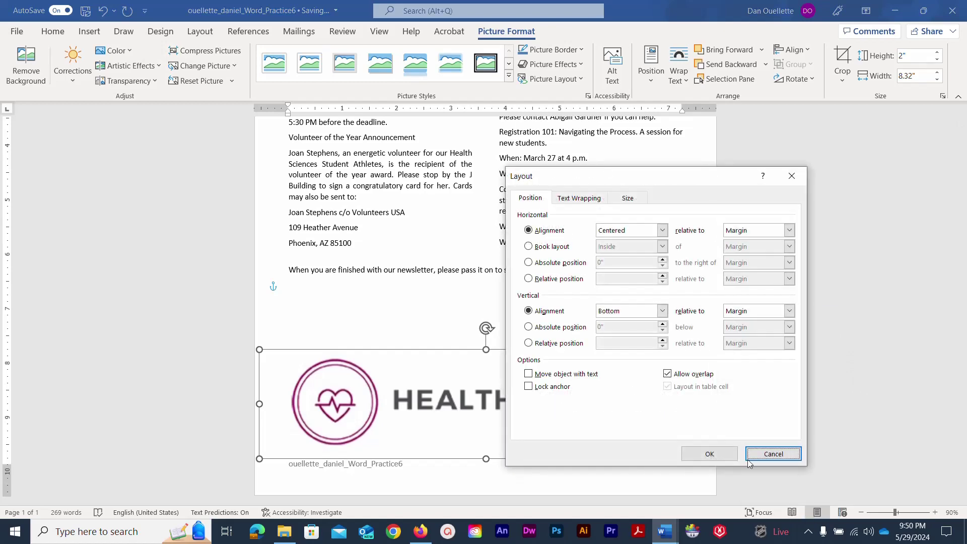
left_click(528, 387)
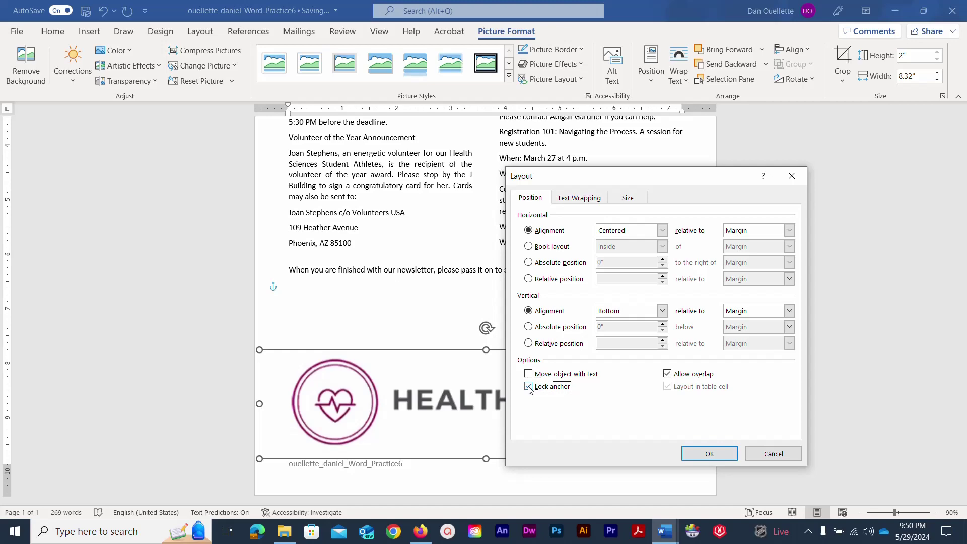
left_click(708, 453)
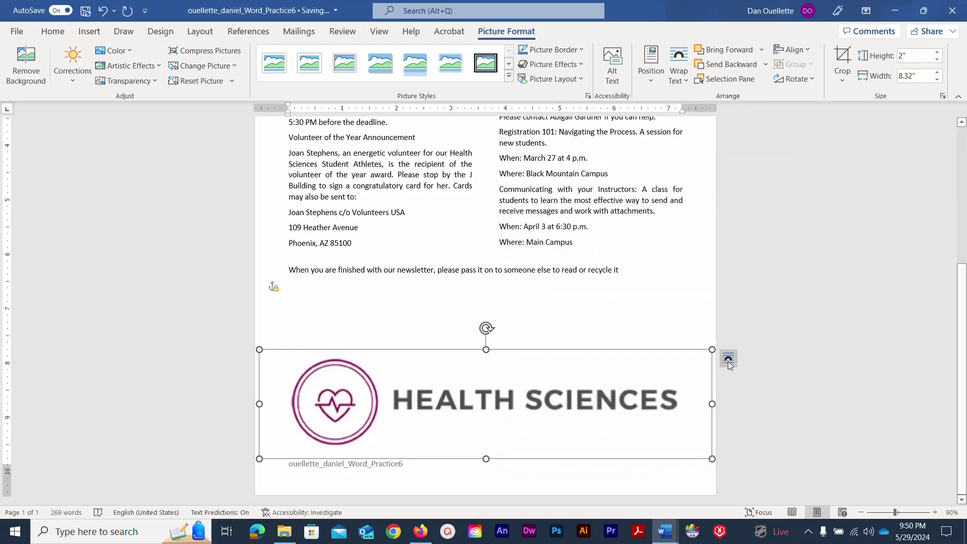
left_click(728, 360)
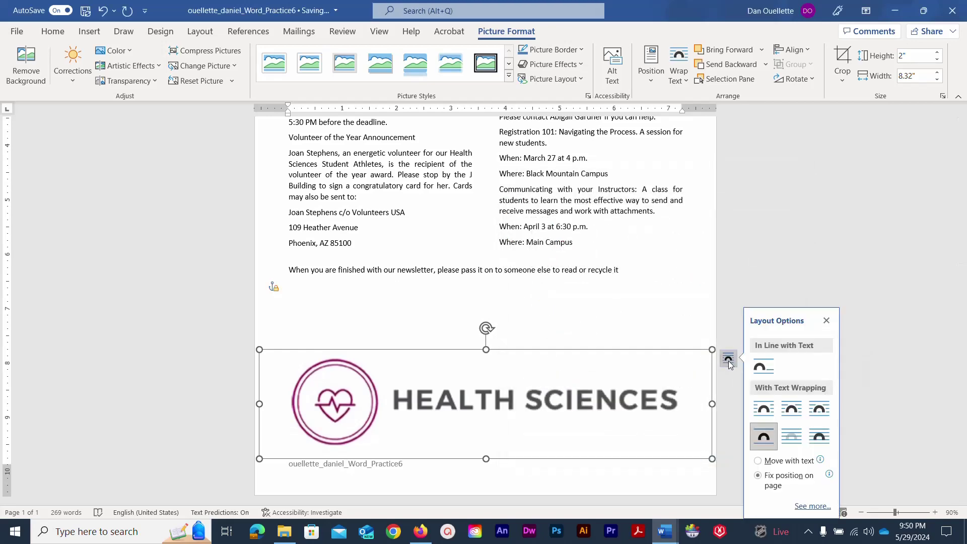
left_click(819, 507)
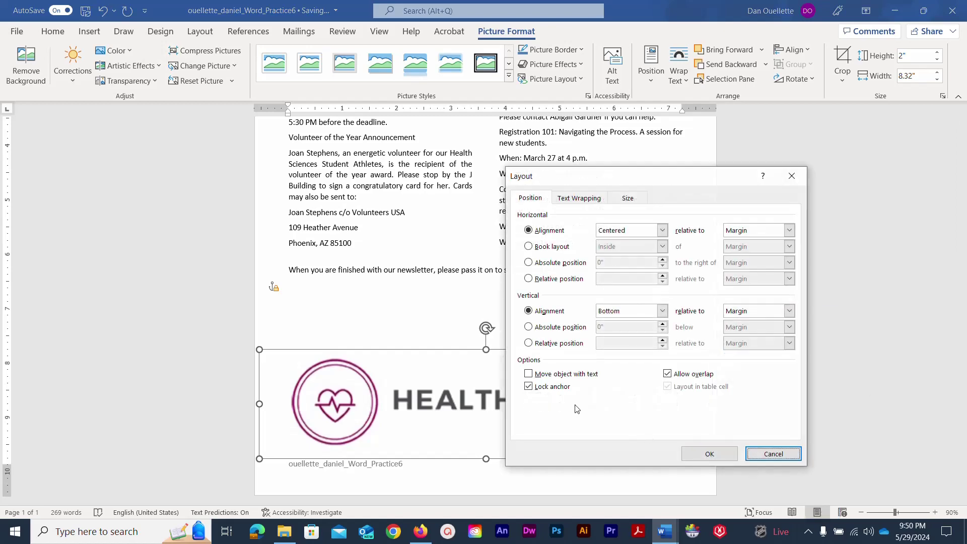
left_click(710, 453)
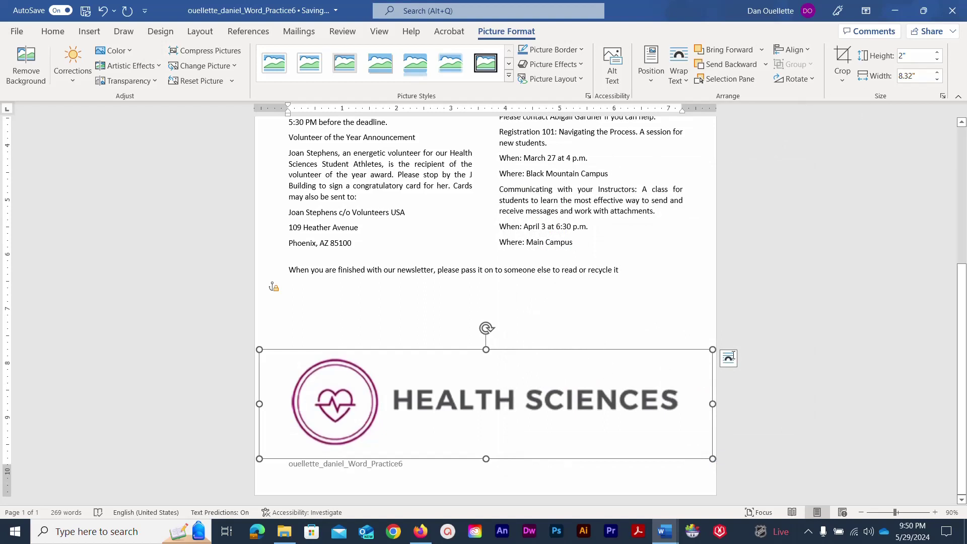
Crop away the HEALTH SCIENCES wording so only the heart emblem remains.
left_click(843, 81)
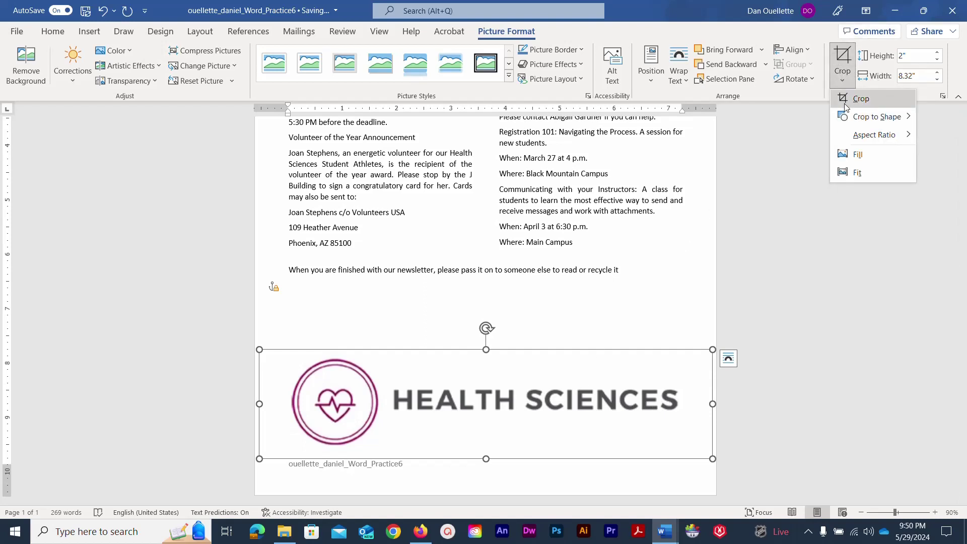
left_click(844, 103)
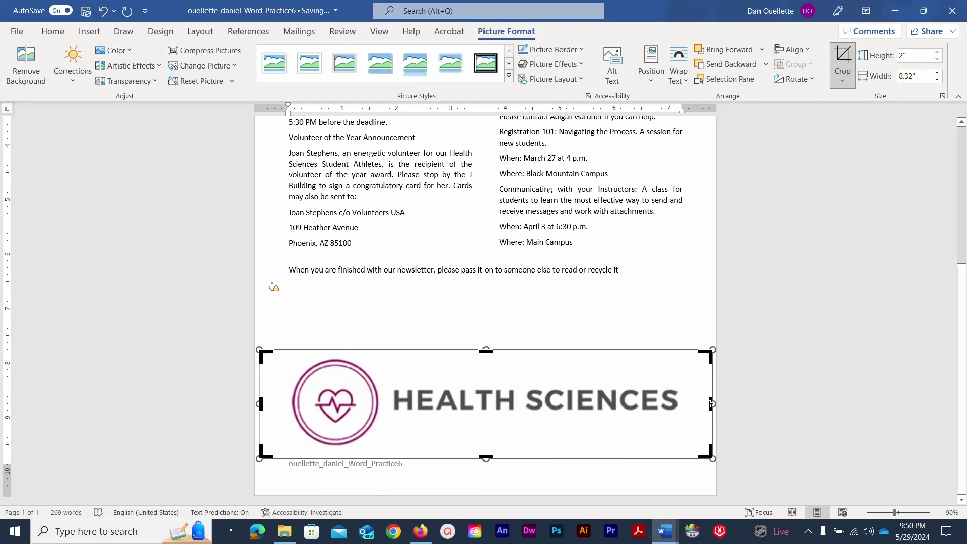
left_click_drag(709, 403, 384, 417)
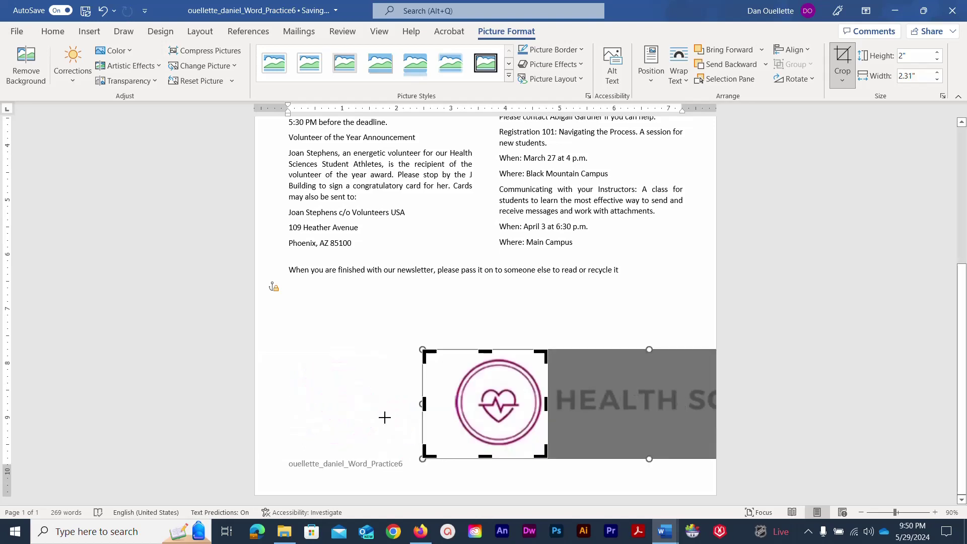
left_click(375, 307)
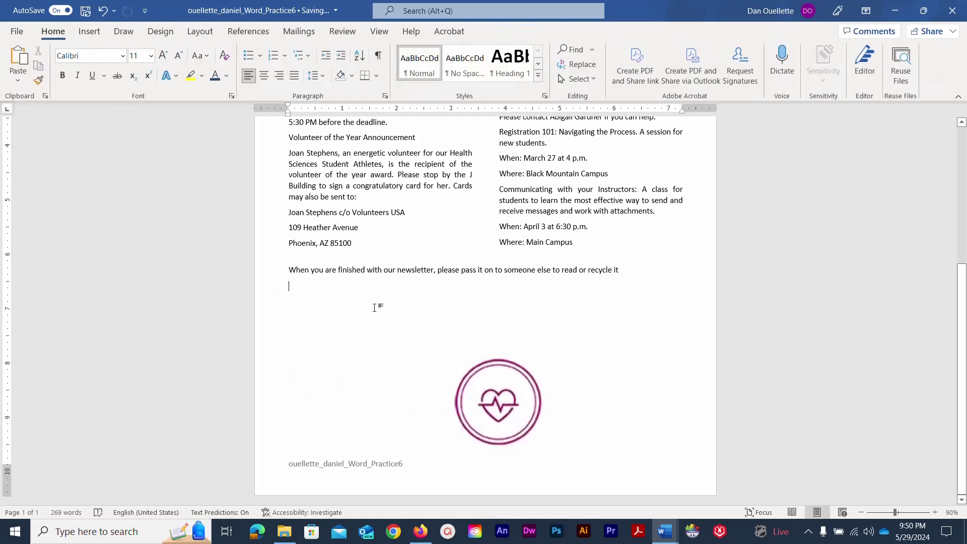
left_click(482, 389)
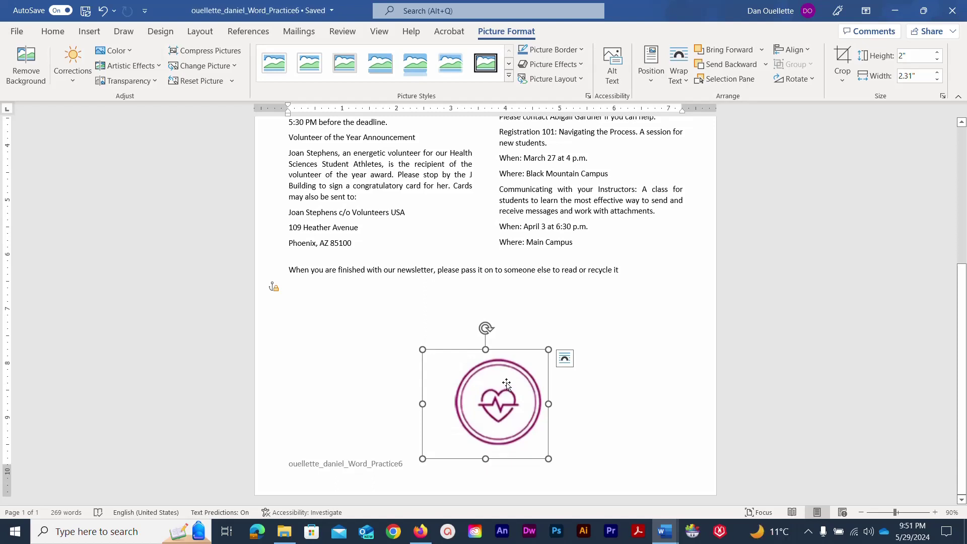
Apply Flip Horizontal to the cropped heart emblem, then save the newsletter.
left_click(811, 80)
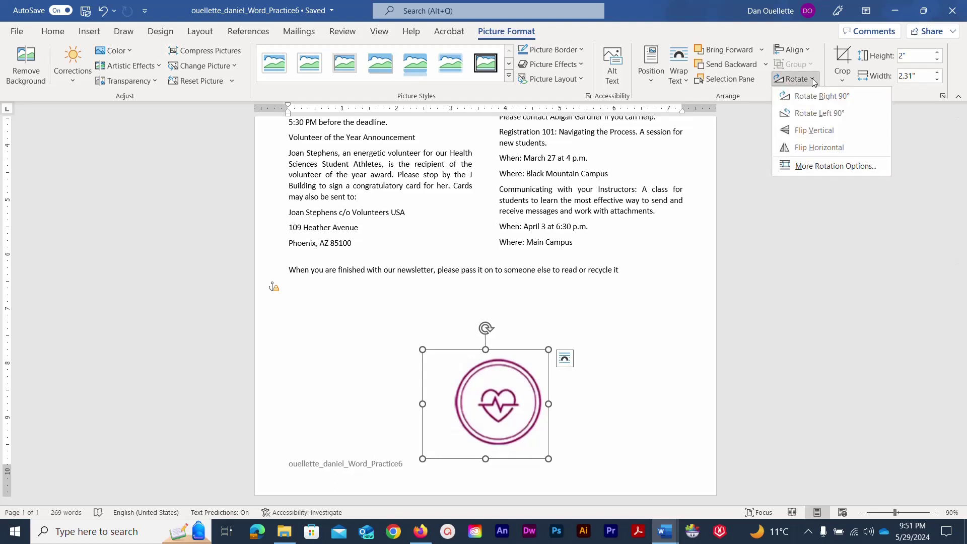
left_click(814, 144)
left_click(818, 146)
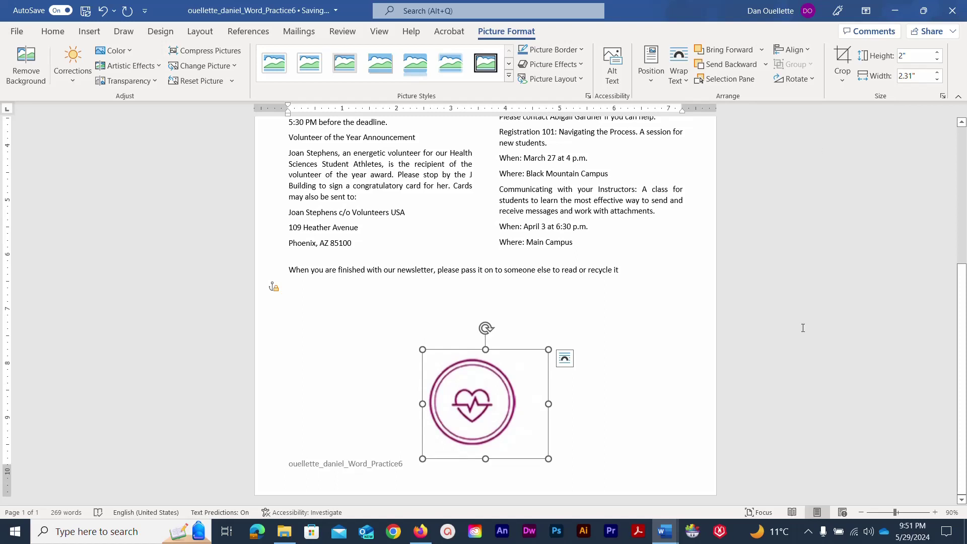
left_click(680, 304)
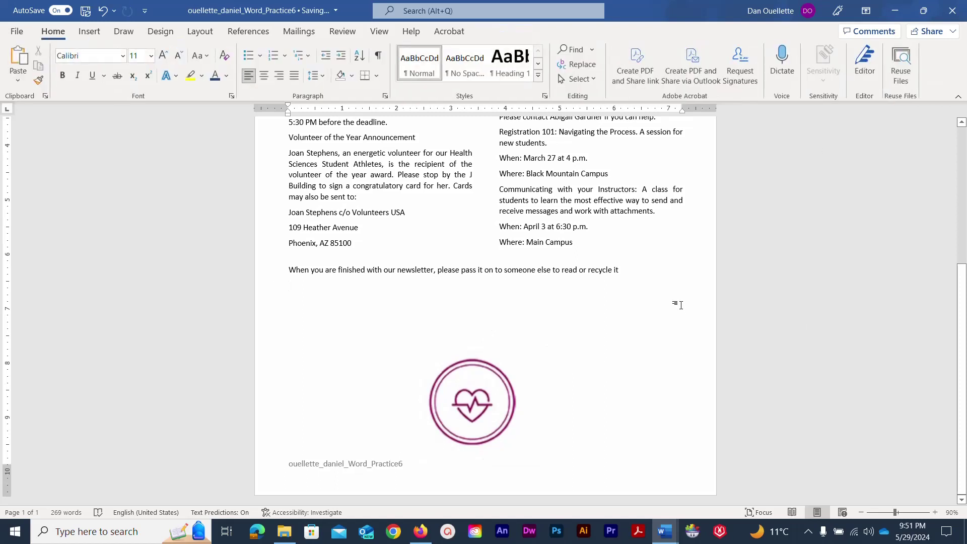
left_click(86, 11)
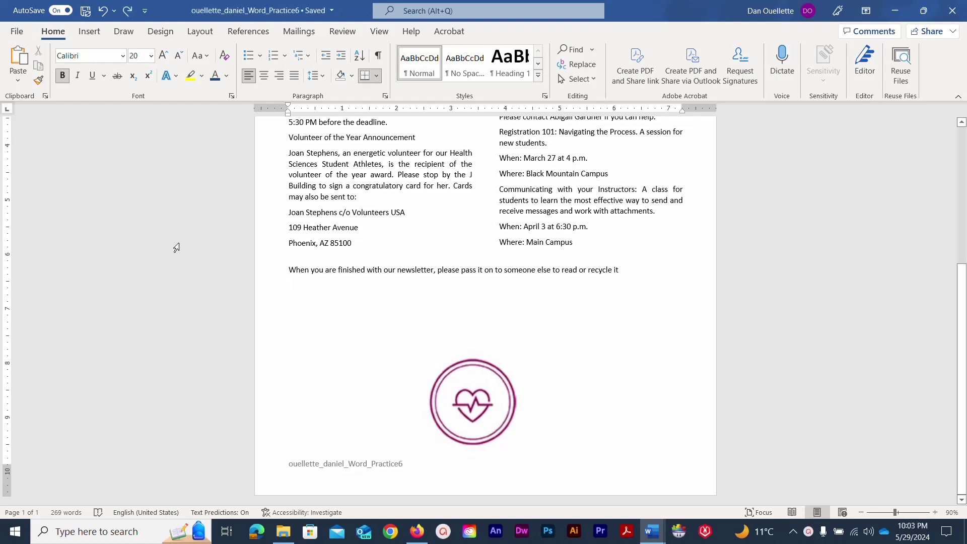
Select 'December' on the line below the Health Sciences Newsletter heading and delete it.
scroll(186, 246, "up", 5)
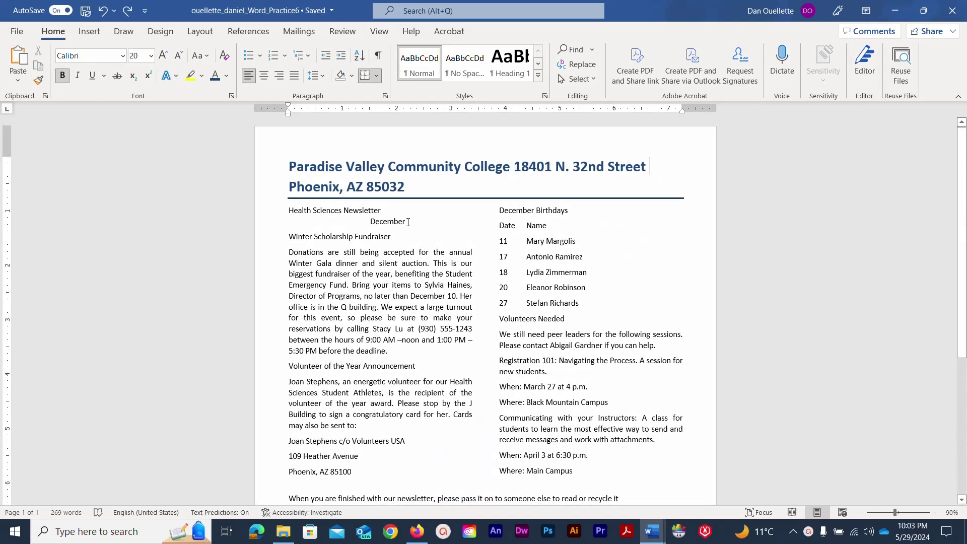
left_click_drag(375, 223, 407, 222)
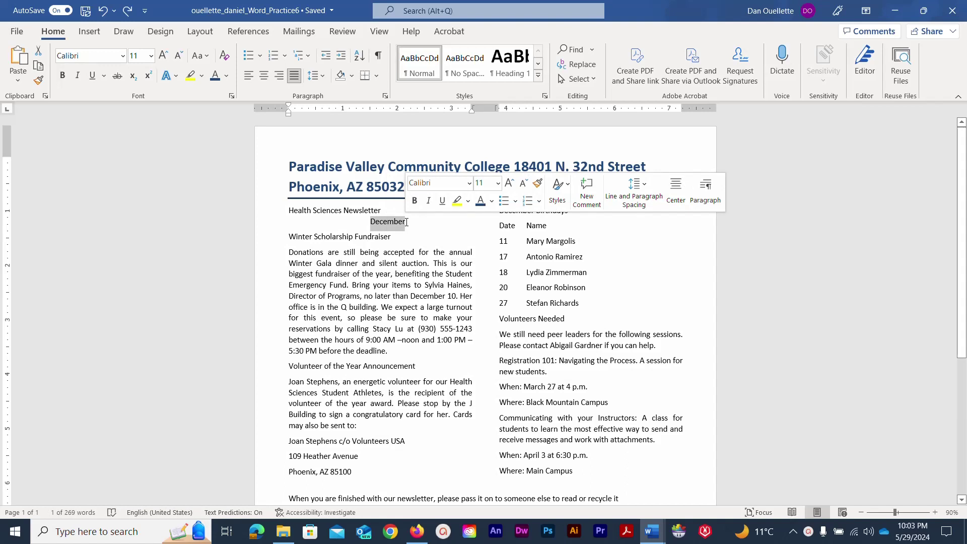
key("Delete")
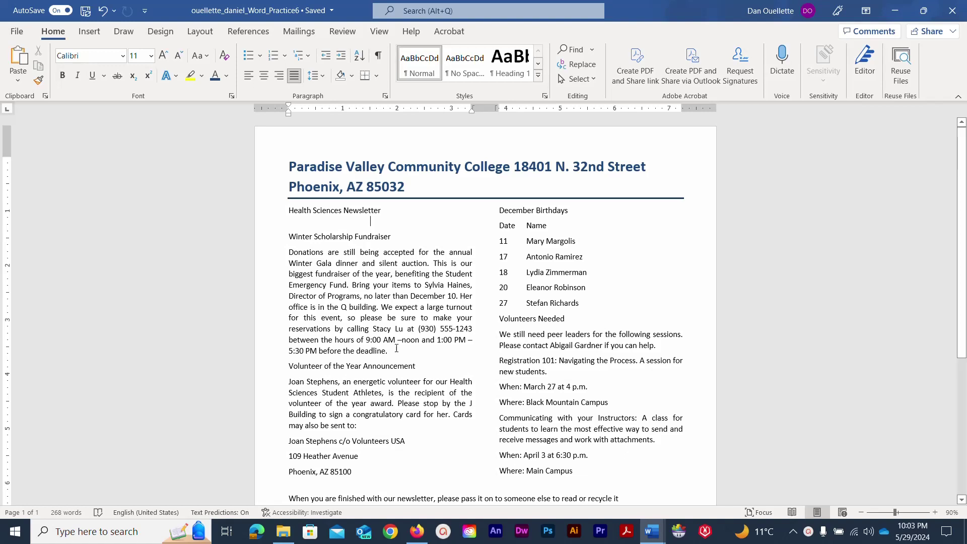
left_click(417, 533)
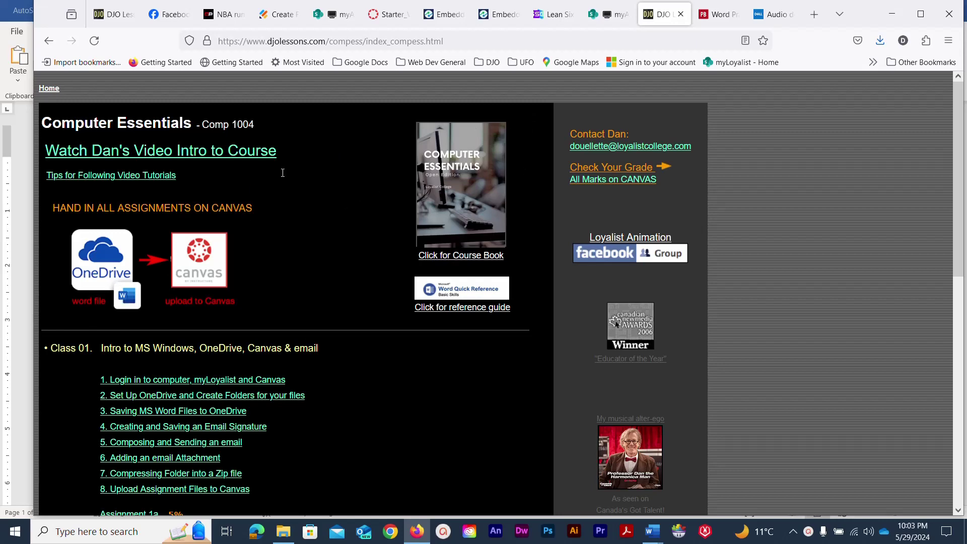
mouse_move(652, 531)
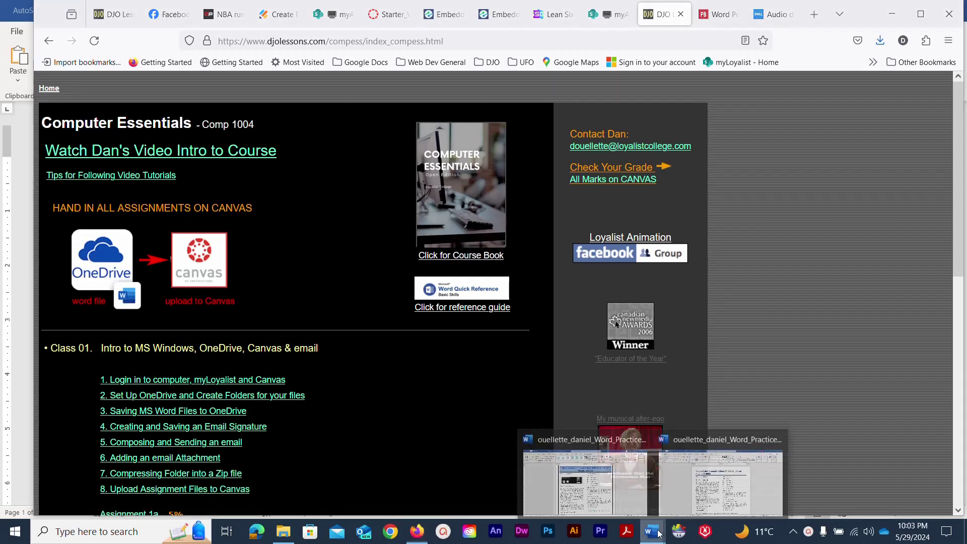
left_click(675, 485)
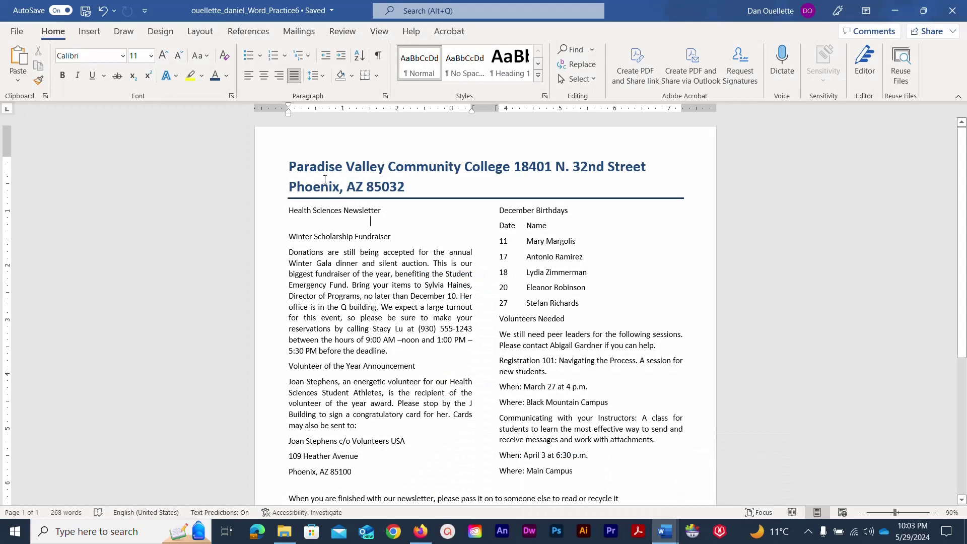
Insert a Screen Clipping of the top section of the Computer Essentials course page in Firefox.
left_click(90, 31)
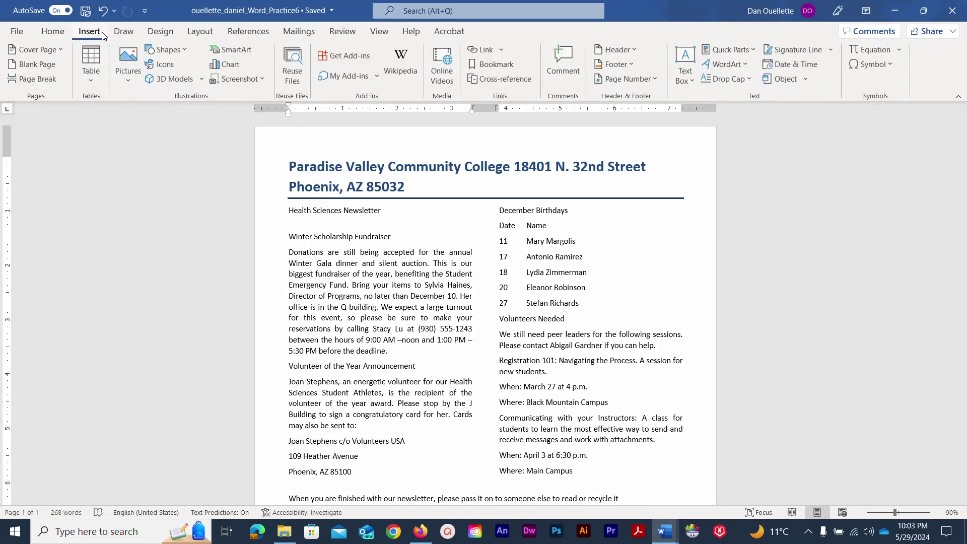
left_click(262, 79)
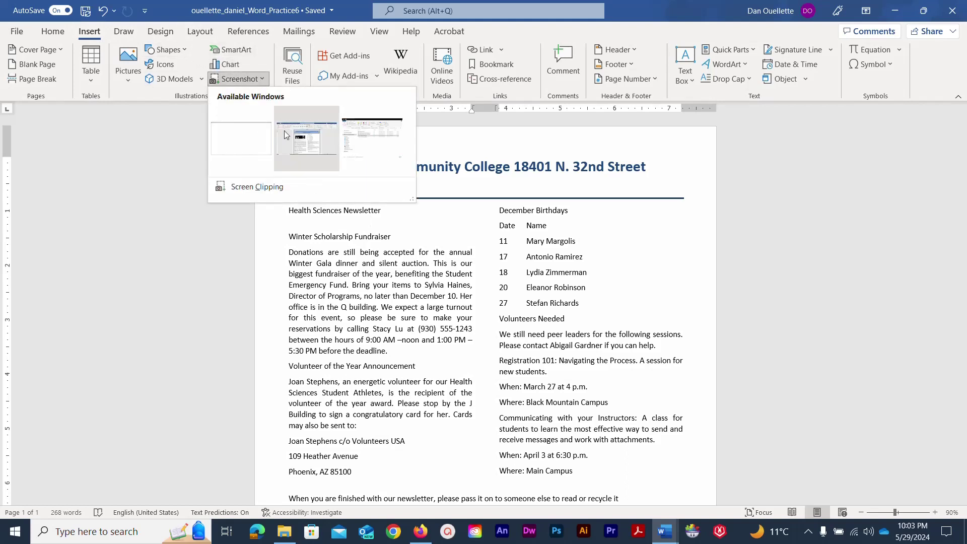
left_click(239, 186)
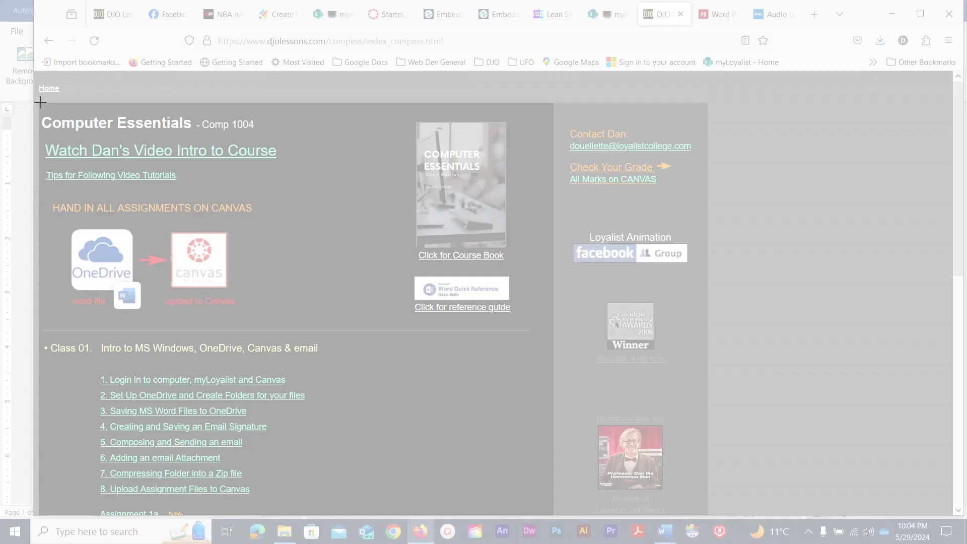
left_click_drag(39, 102, 548, 327)
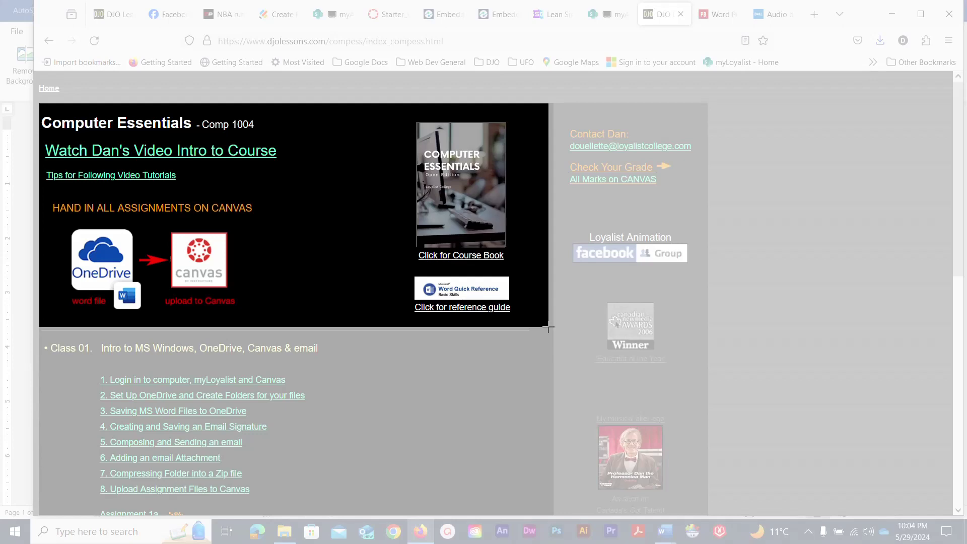
left_click_drag(548, 327, 548, 328)
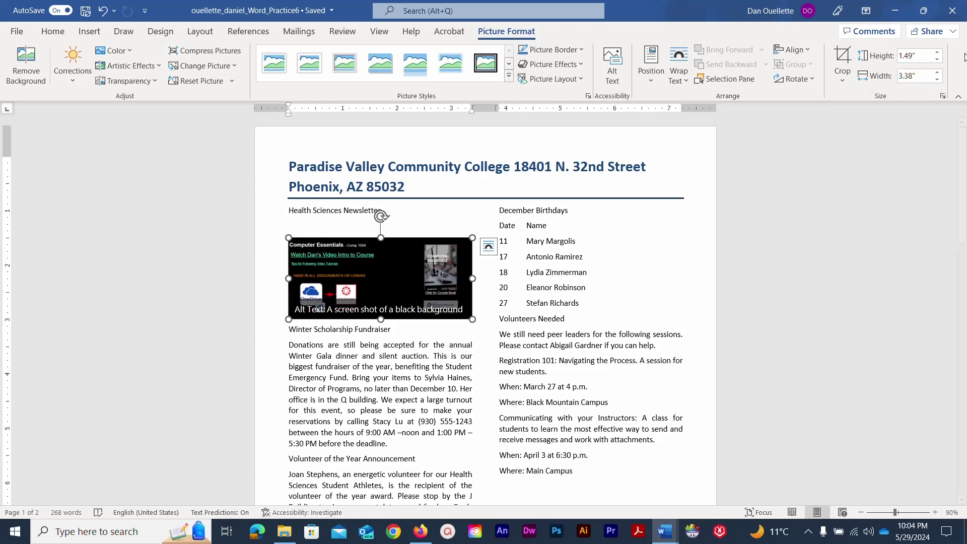
Set the screenshot's height to 1" and apply the Simple Frame, White picture style.
left_click(926, 55)
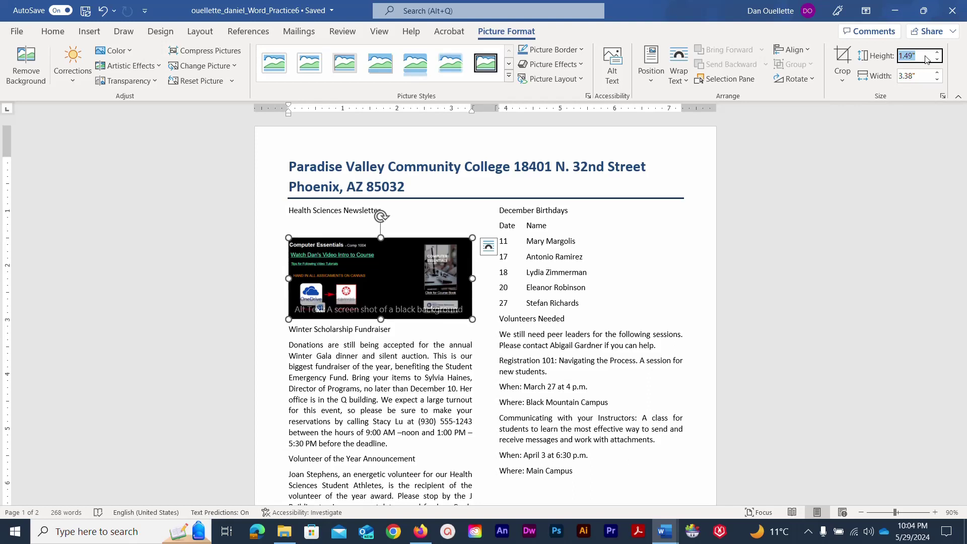
type("1")
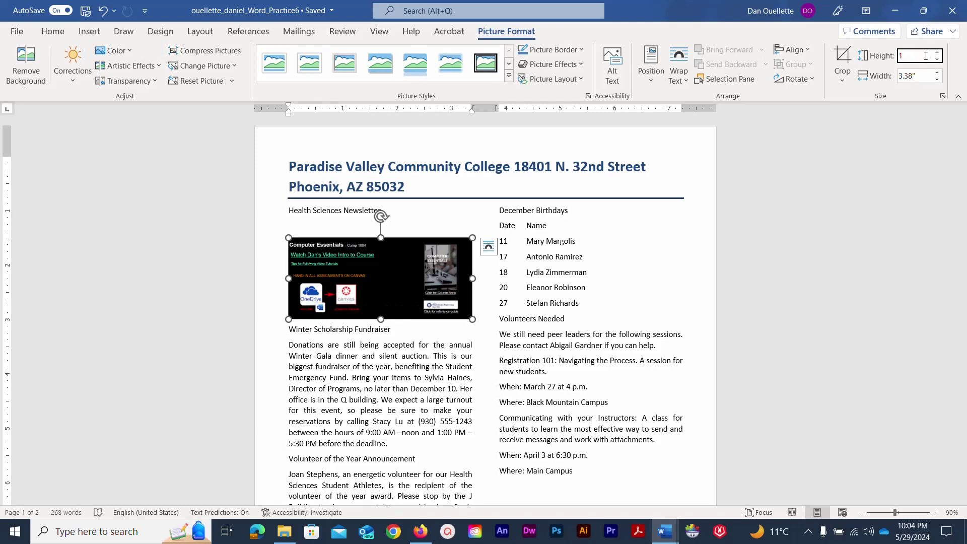
key("Tab")
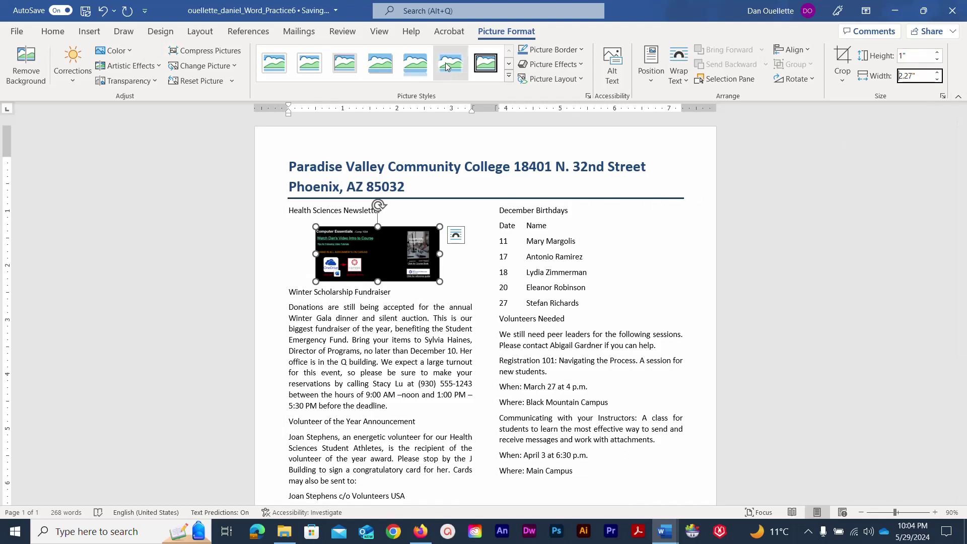
left_click(275, 67)
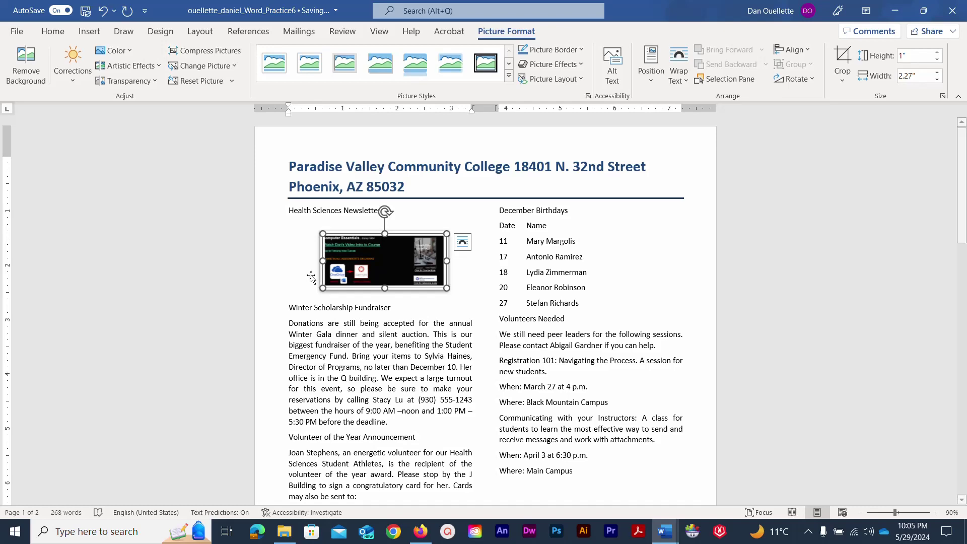
left_click(302, 223)
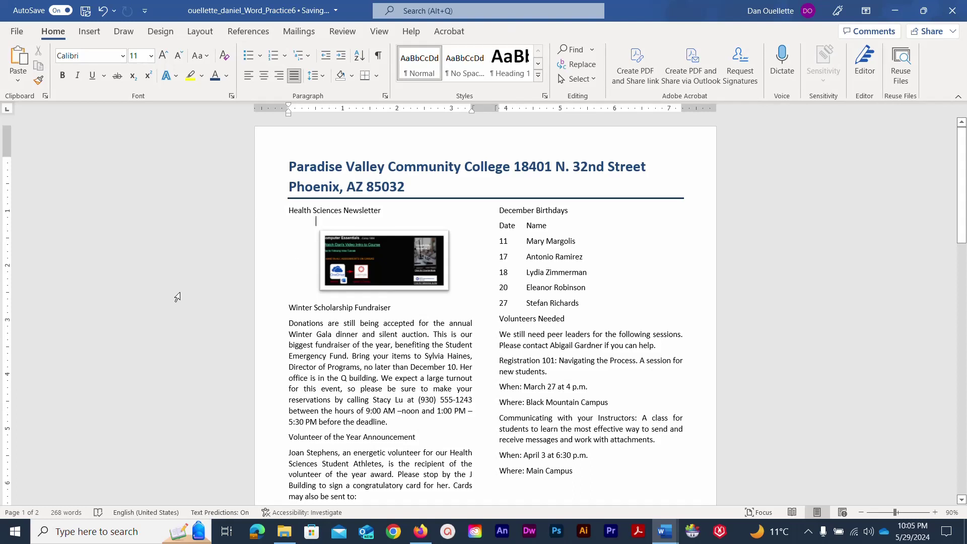
Remove the blank line above the screenshot.
key("BackSpace")
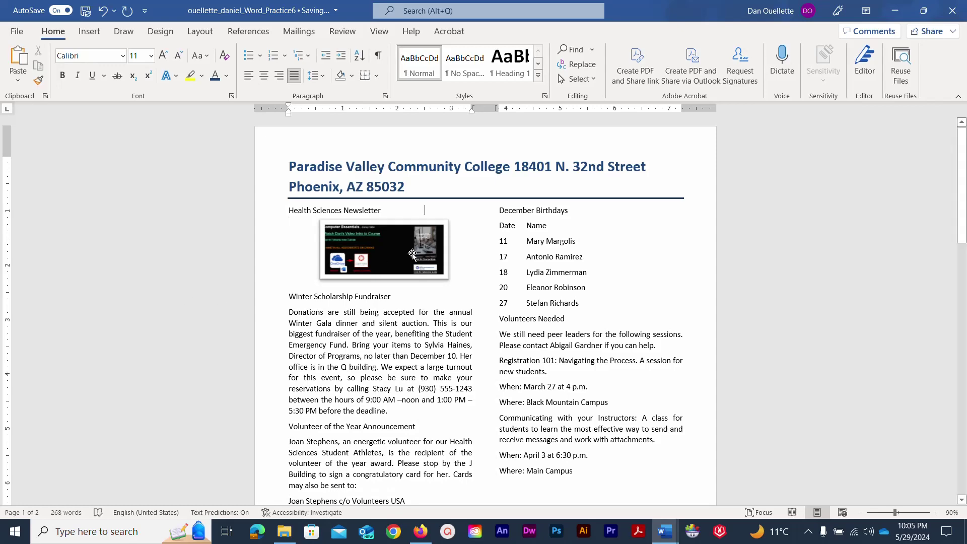
scroll(413, 254, "down", 4)
scroll(413, 254, "down", 12)
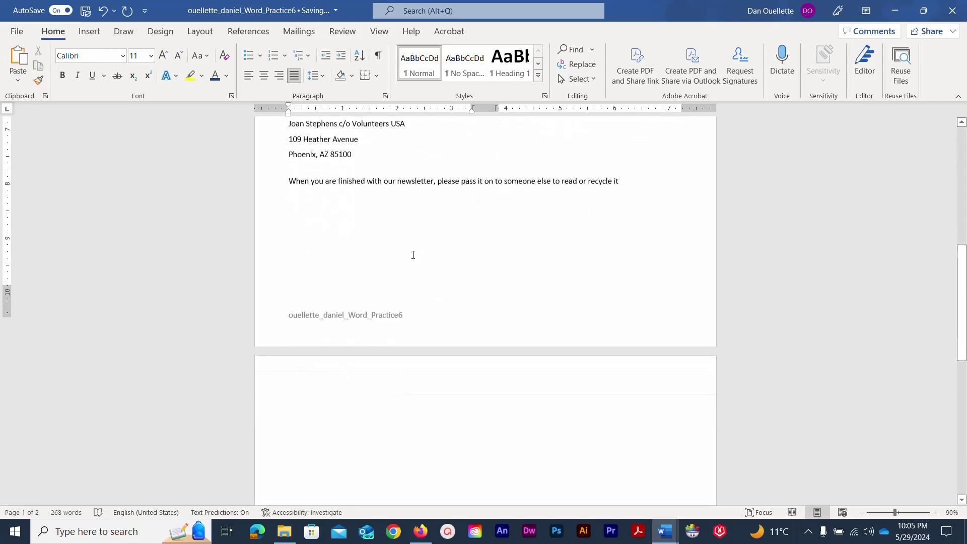
scroll(410, 257, "up", 12)
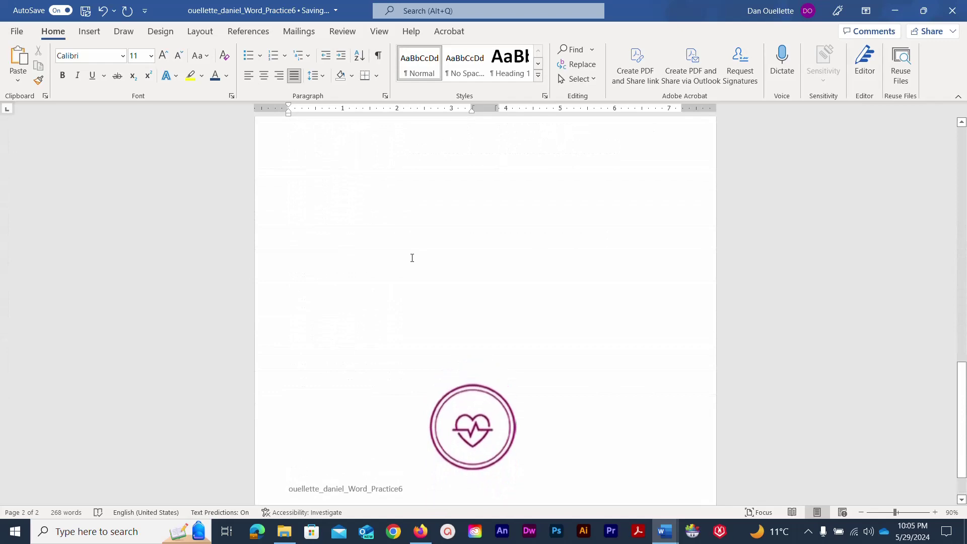
scroll(409, 259, "up", 8)
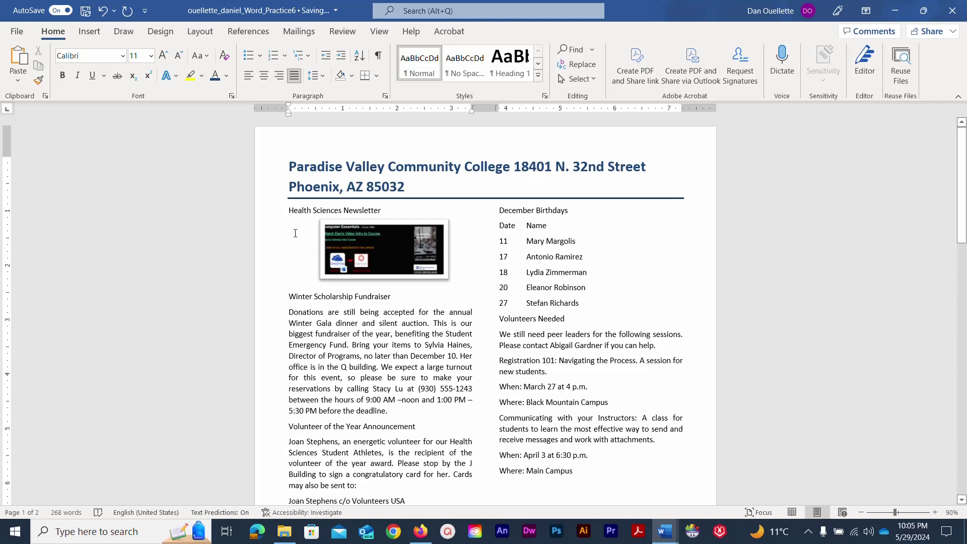
Shorten the screenshot slightly so the newsletter fits on one page, then save.
left_click(372, 250)
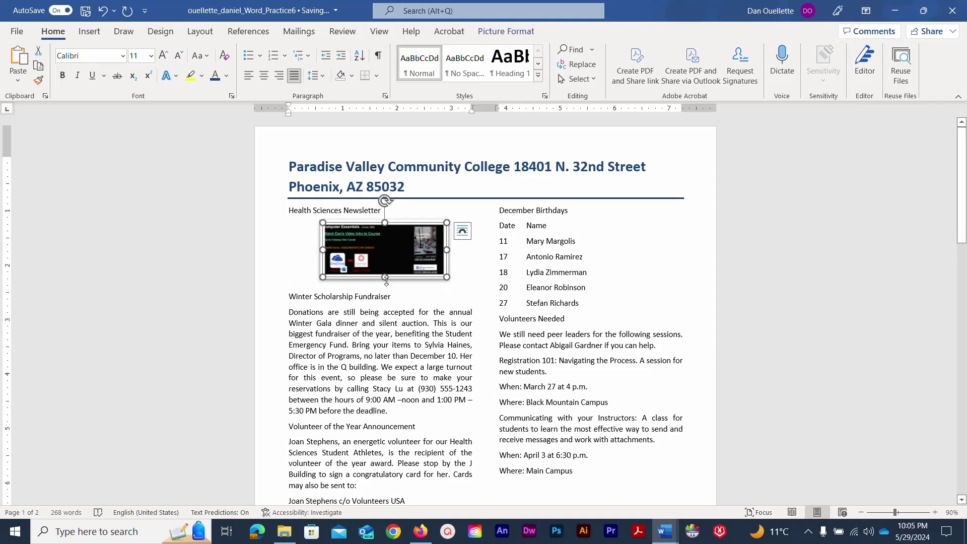
left_click_drag(383, 277, 386, 265)
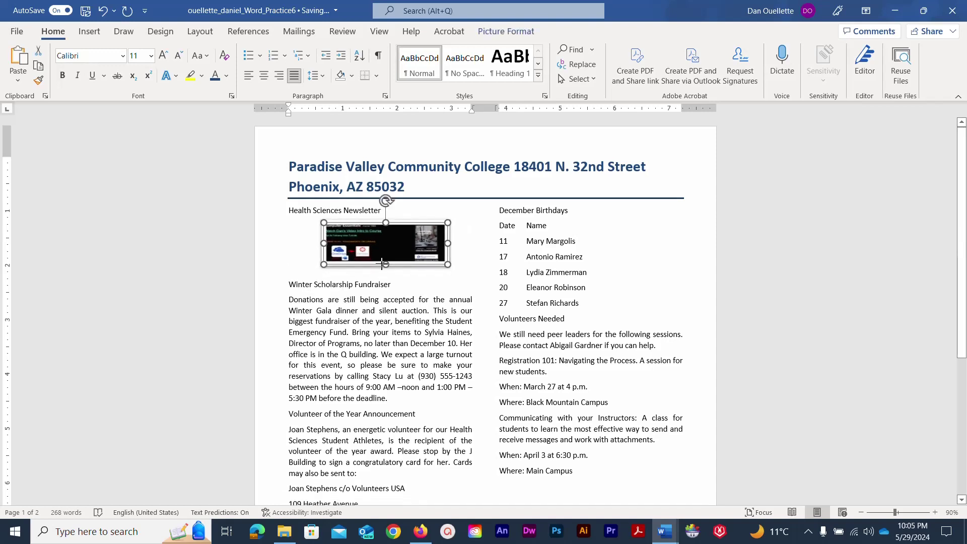
scroll(297, 254, "down", 5)
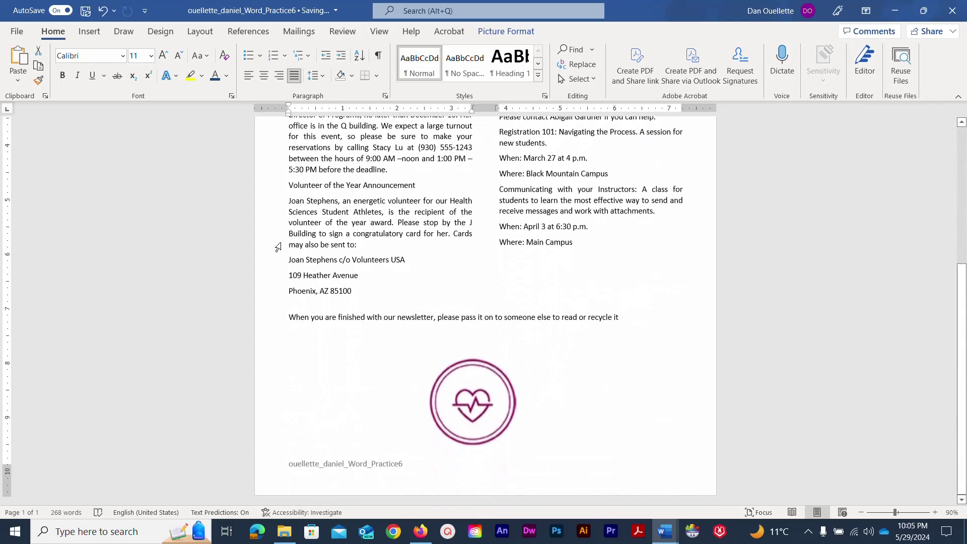
scroll(279, 246, "up", 5)
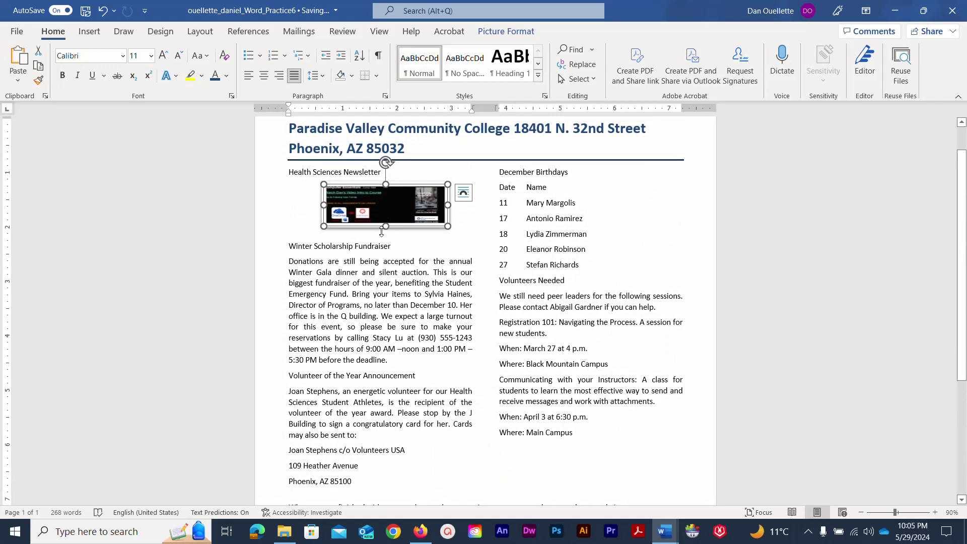
scroll(448, 398, "down", 3)
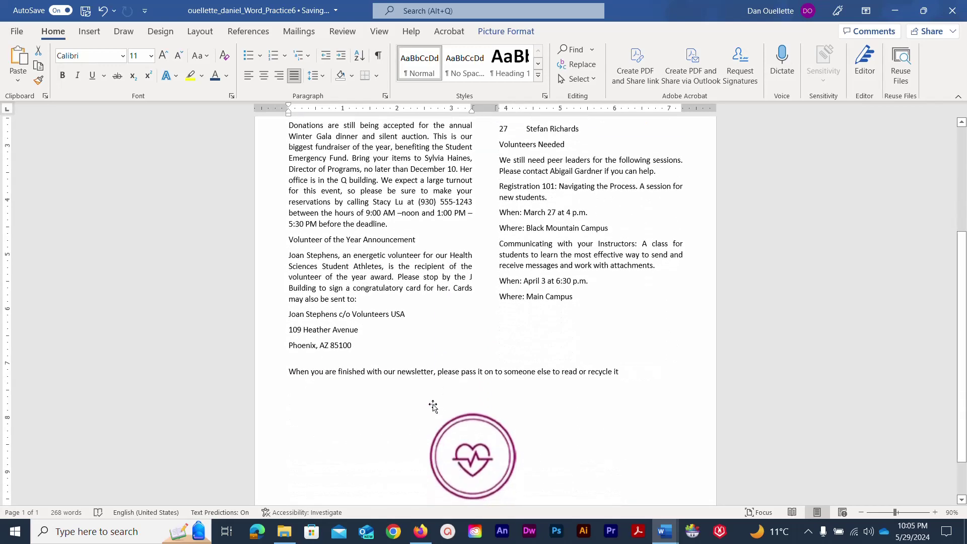
scroll(307, 271, "up", 2)
scroll(307, 272, "up", 2)
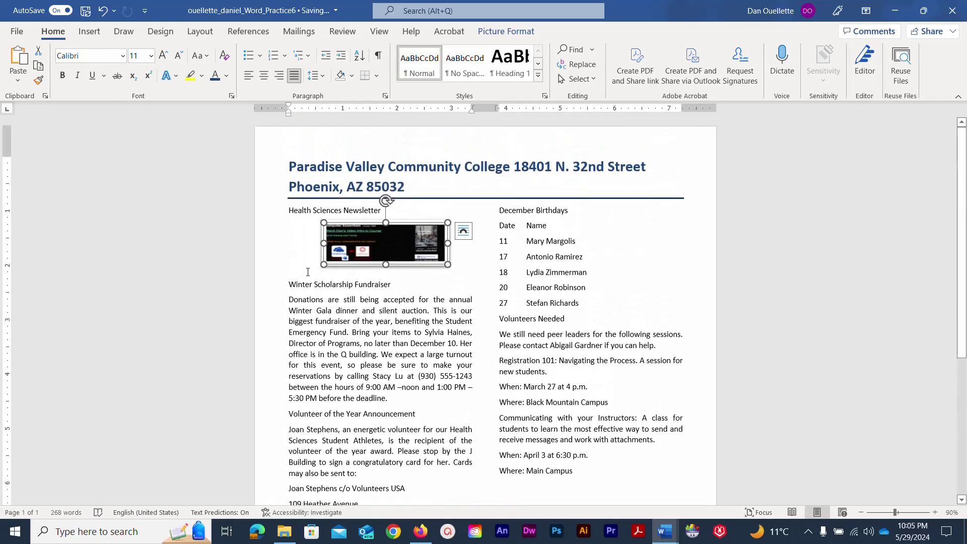
left_click(86, 10)
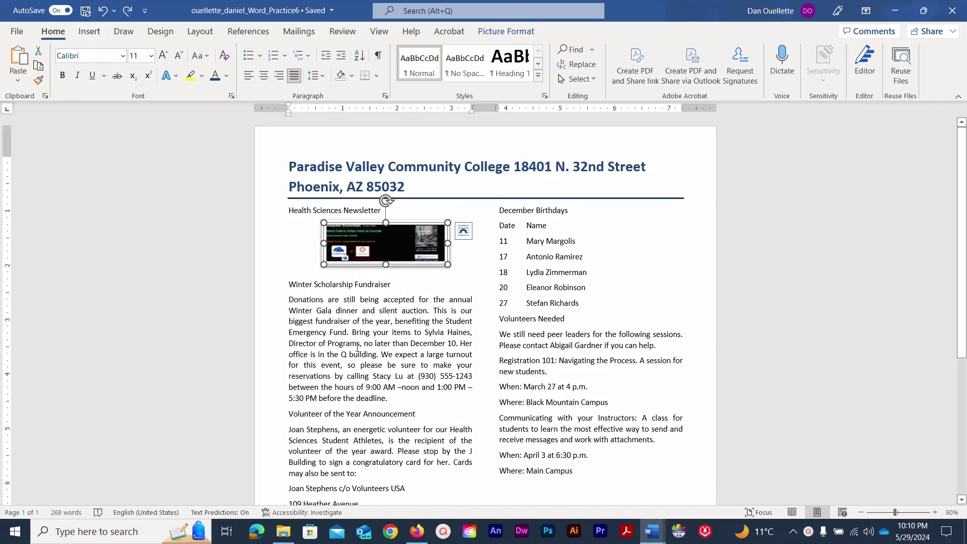
Format the Winter Scholarship Fundraiser heading as bold small caps in Dark Blue, Text 2.
left_click_drag(290, 284, 377, 285)
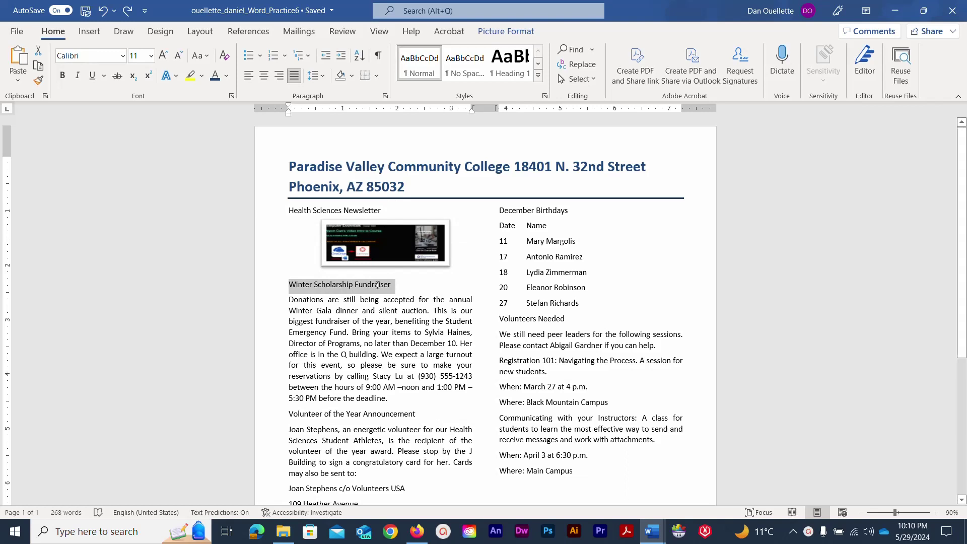
left_click(62, 78)
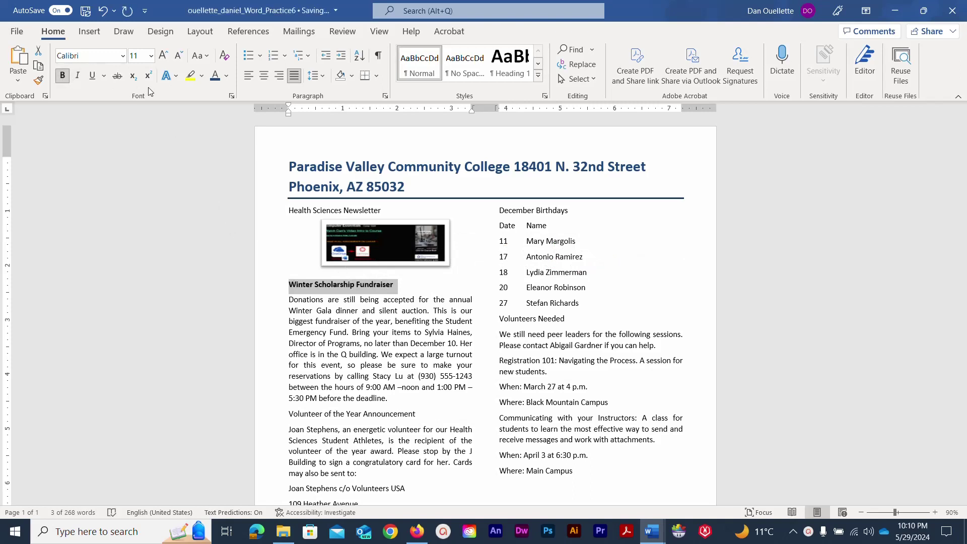
left_click(231, 97)
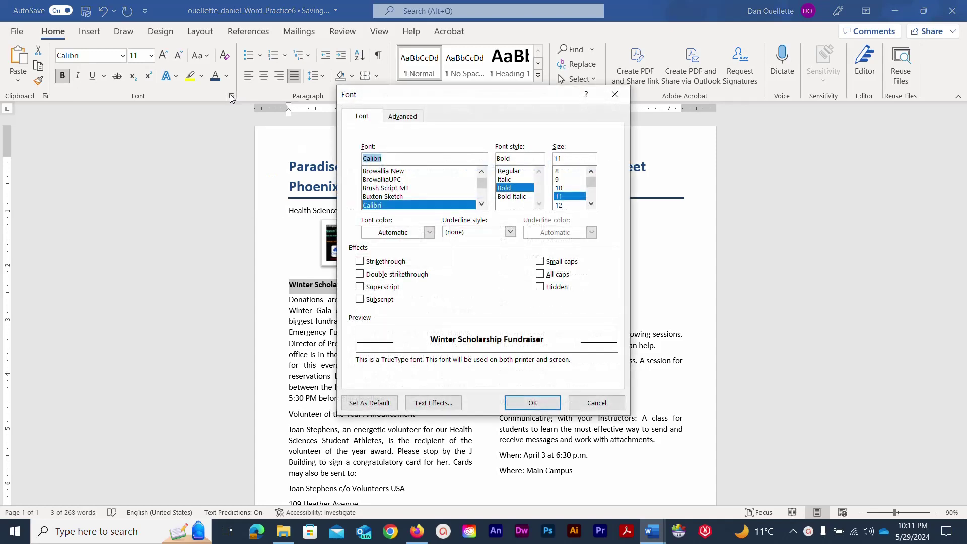
left_click(539, 261)
left_click(429, 232)
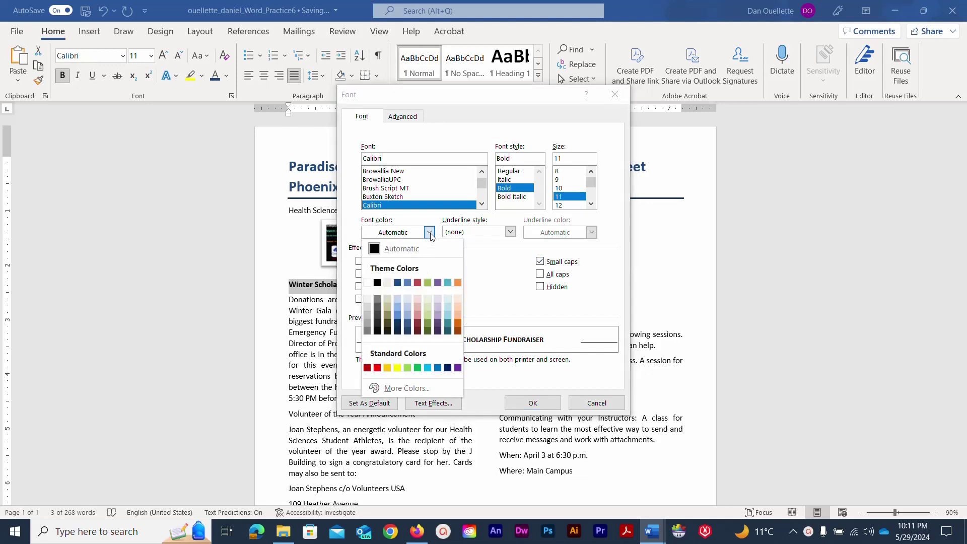
left_click(397, 283)
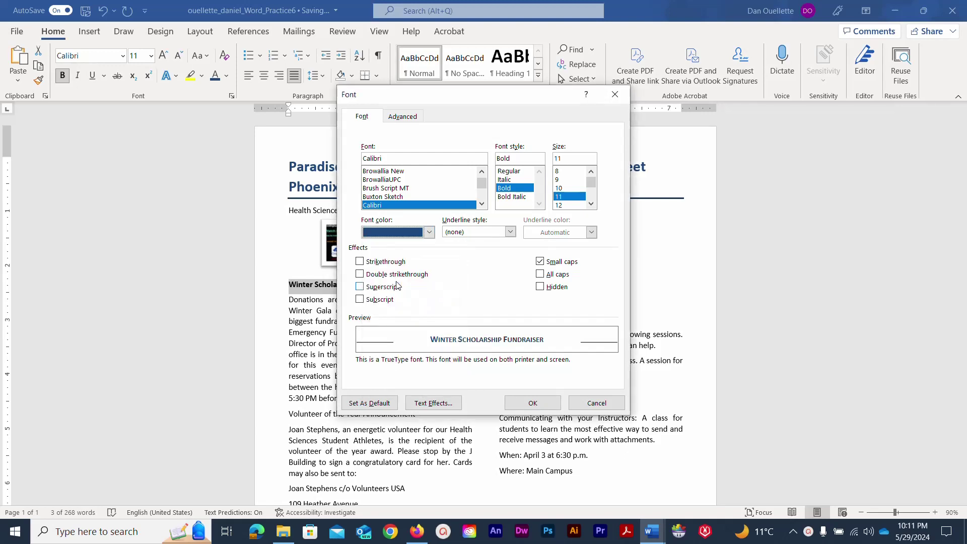
left_click(551, 408)
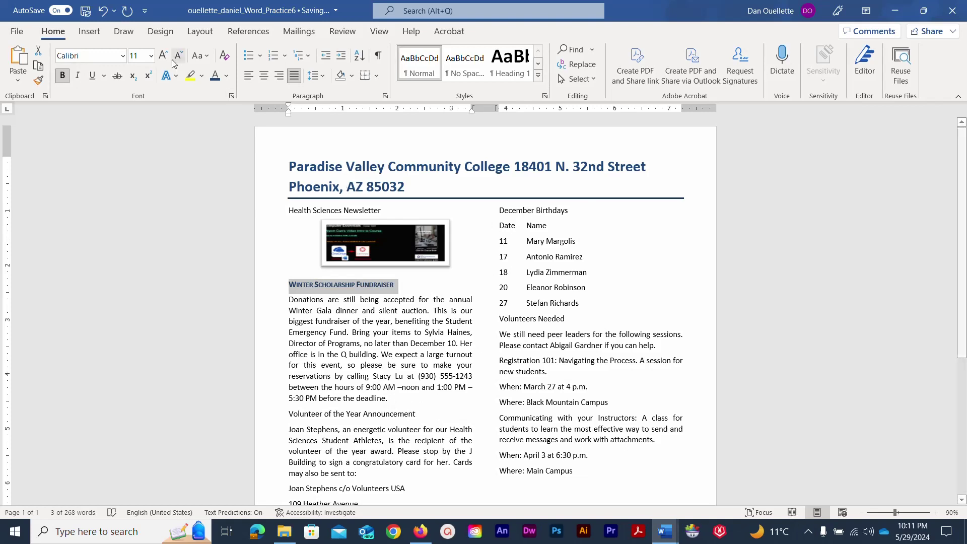
Format-paint the fundraiser heading style onto Volunteer of the Year Announcement and December Birthdays, then save.
left_click(38, 81)
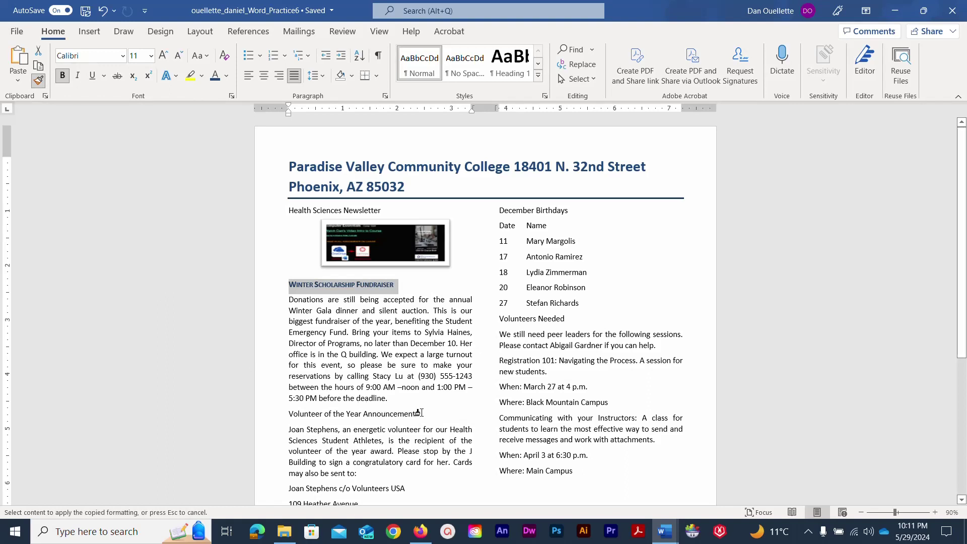
left_click_drag(418, 413, 298, 423)
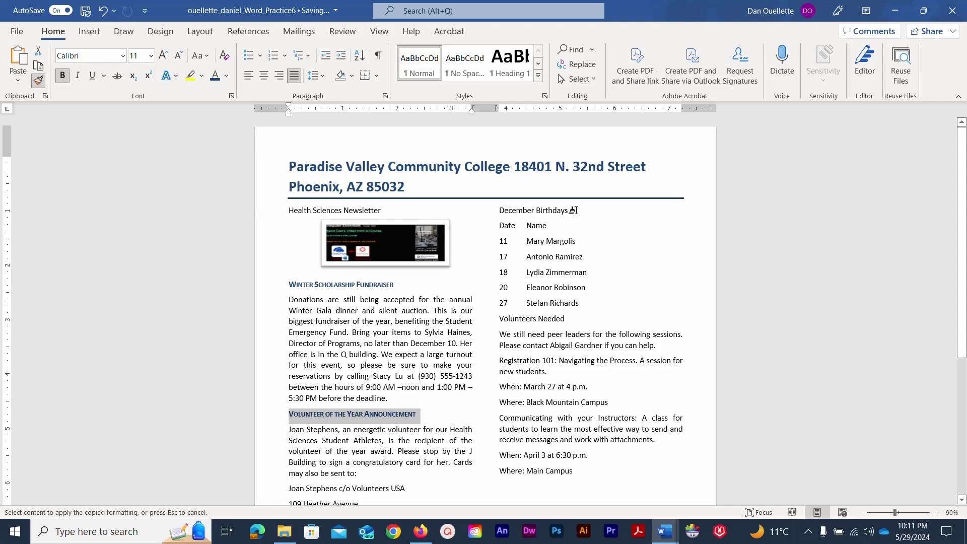
left_click_drag(573, 210, 501, 210)
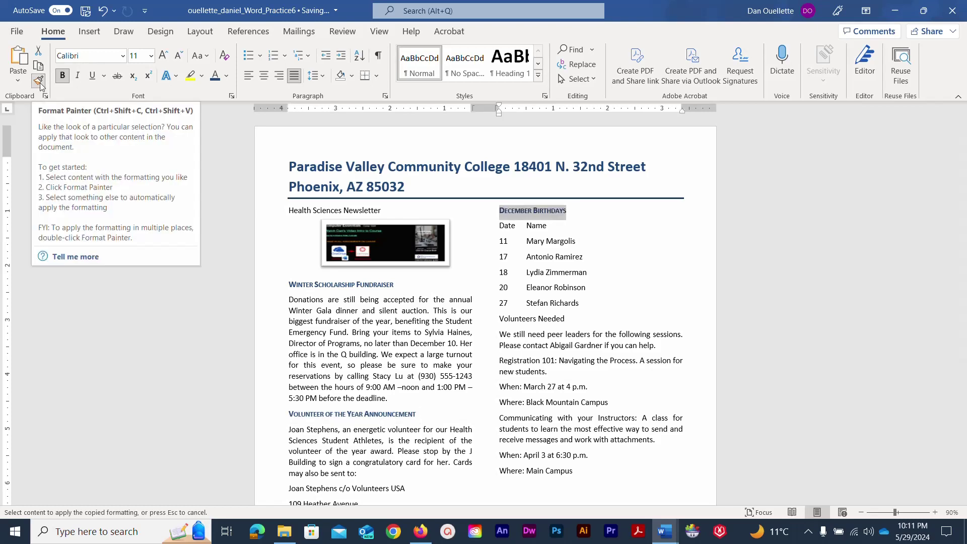
left_click(40, 81)
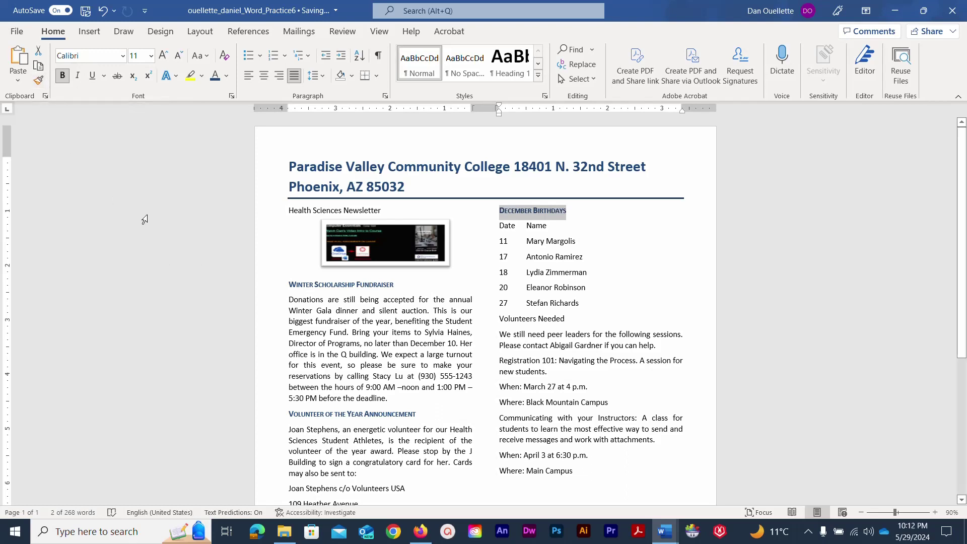
left_click(176, 188)
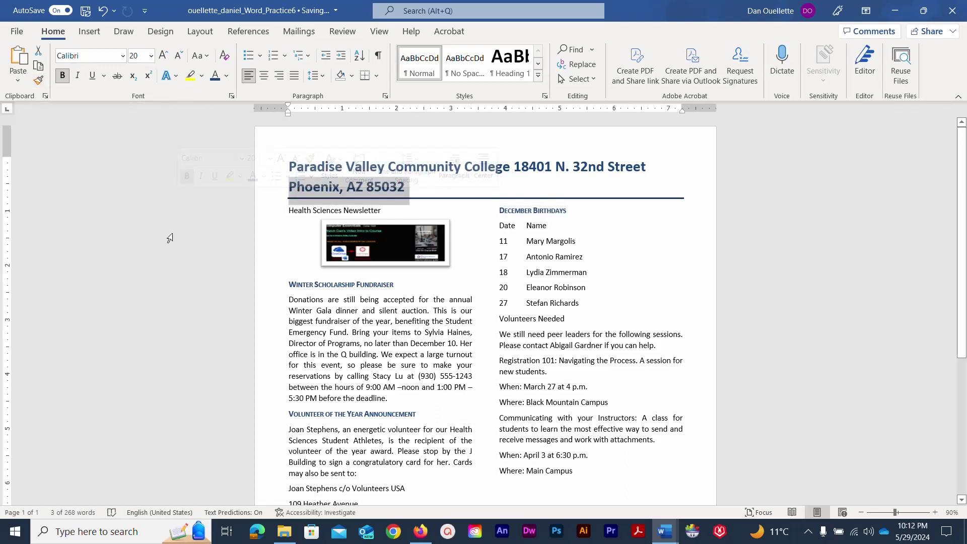
left_click(85, 14)
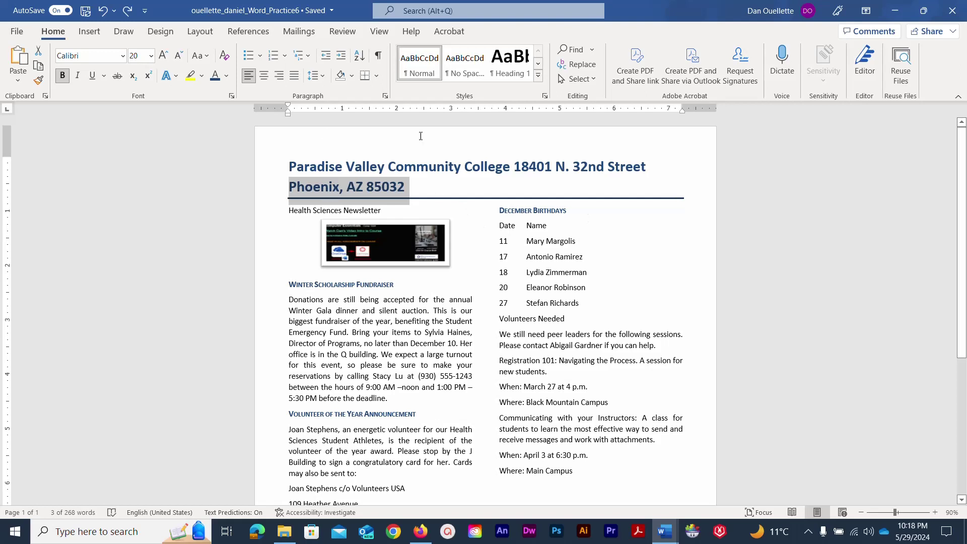
Select the whole two-line title and bring up the Borders and Shading settings.
left_click(421, 188)
left_click_drag(422, 189, 289, 170)
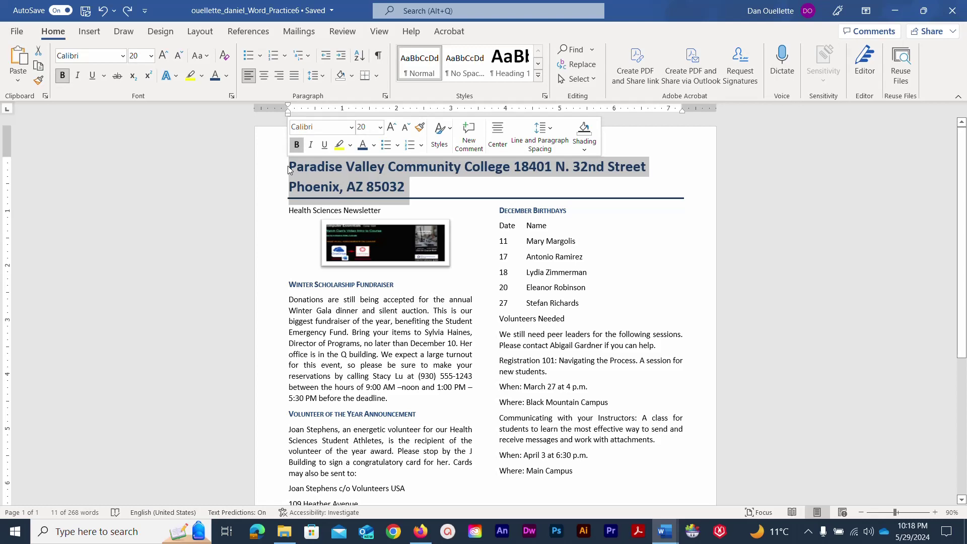
left_click(376, 77)
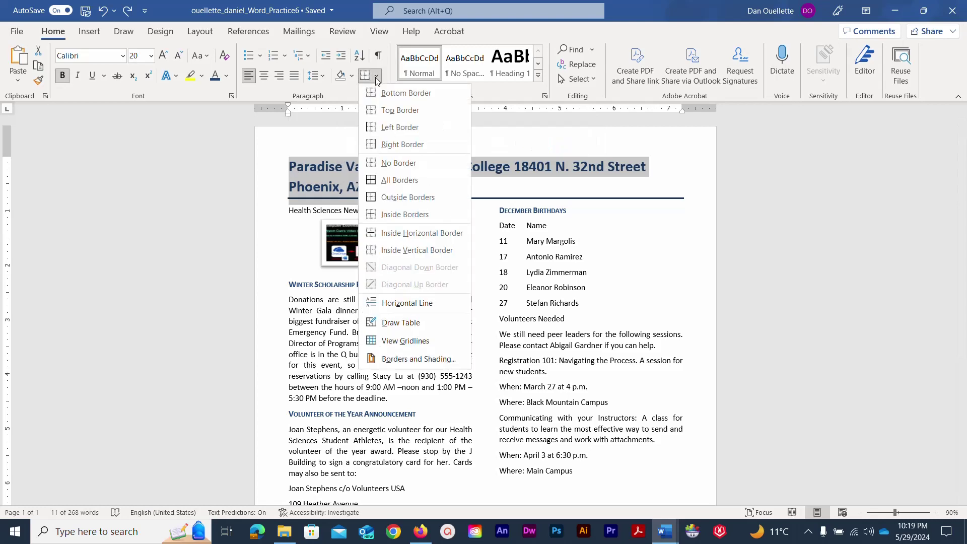
left_click(415, 360)
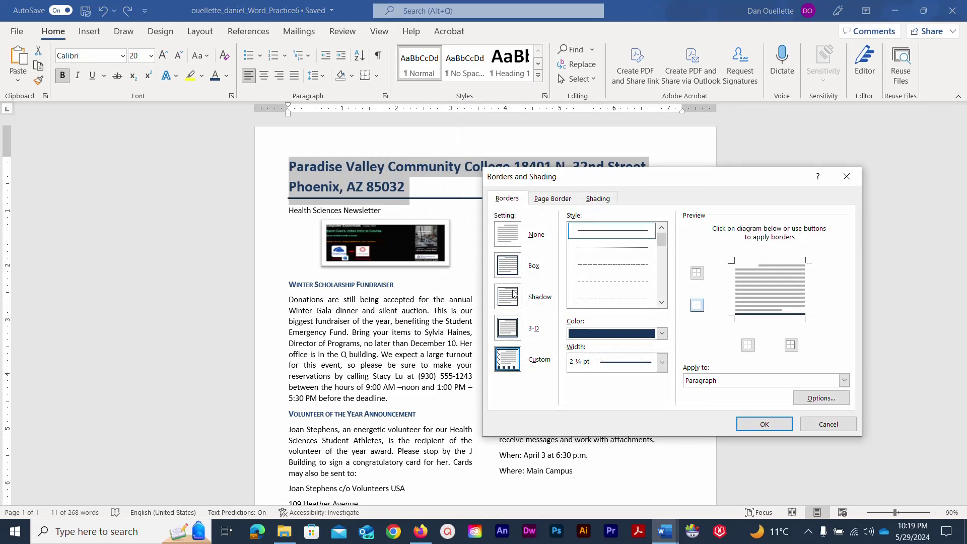
Give the title a dark blue, 1 ½ pt shadow border, then view its shading options.
left_click(516, 301)
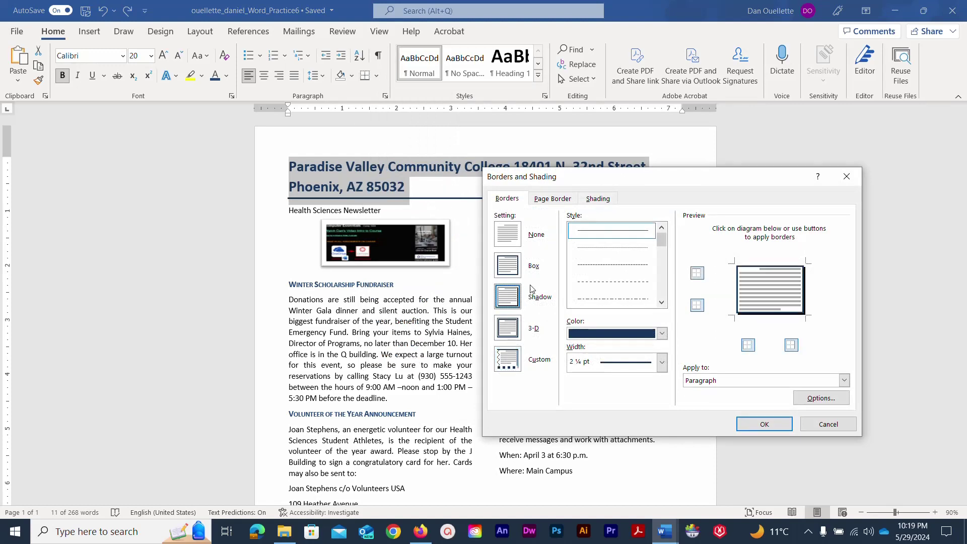
left_click(593, 234)
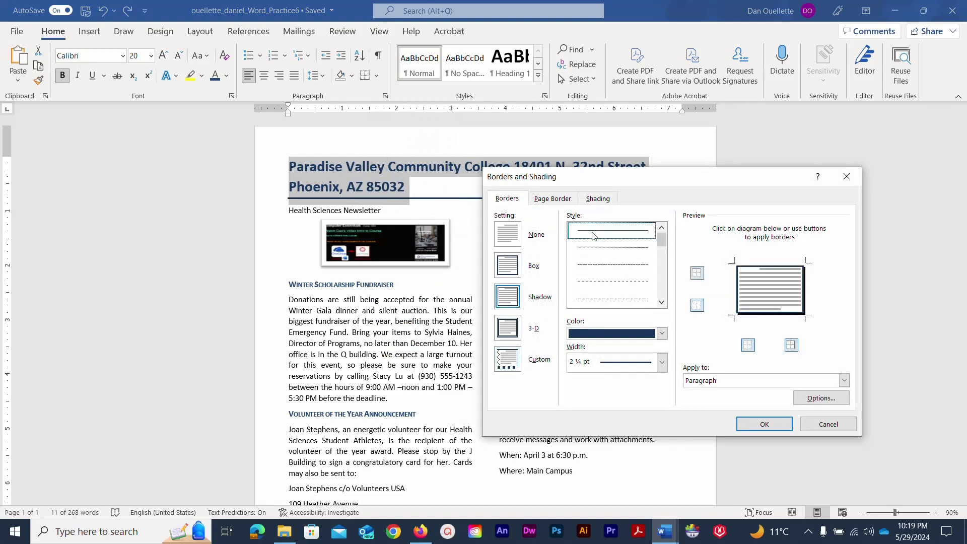
left_click(661, 333)
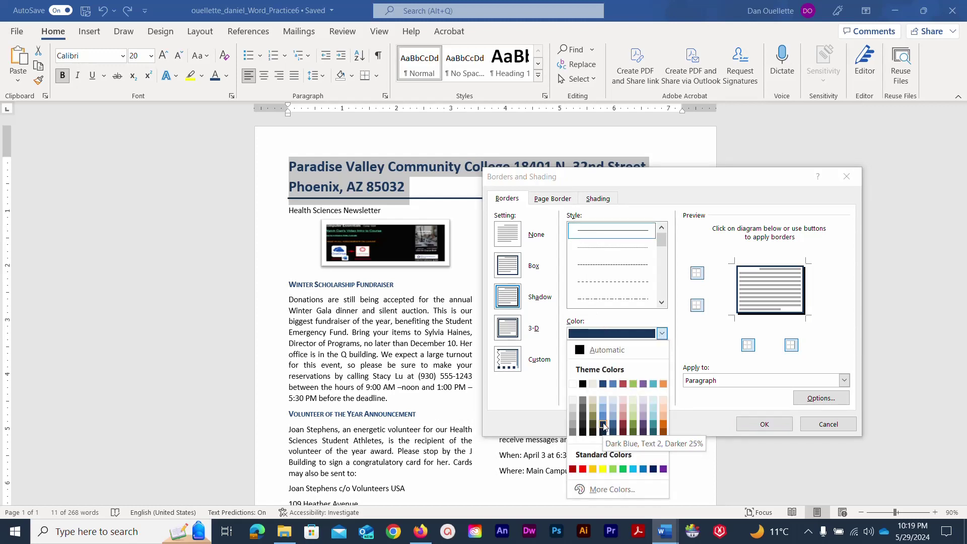
left_click(603, 426)
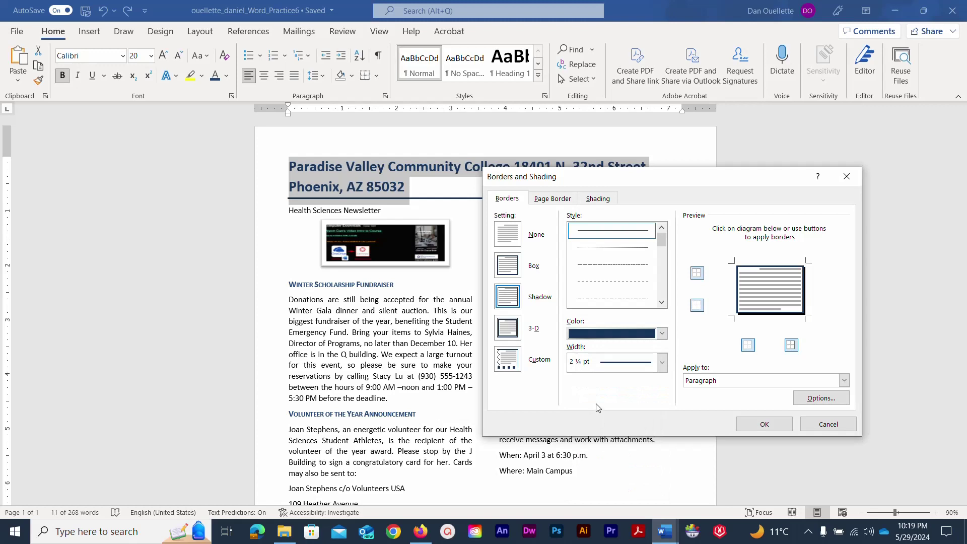
left_click(610, 364)
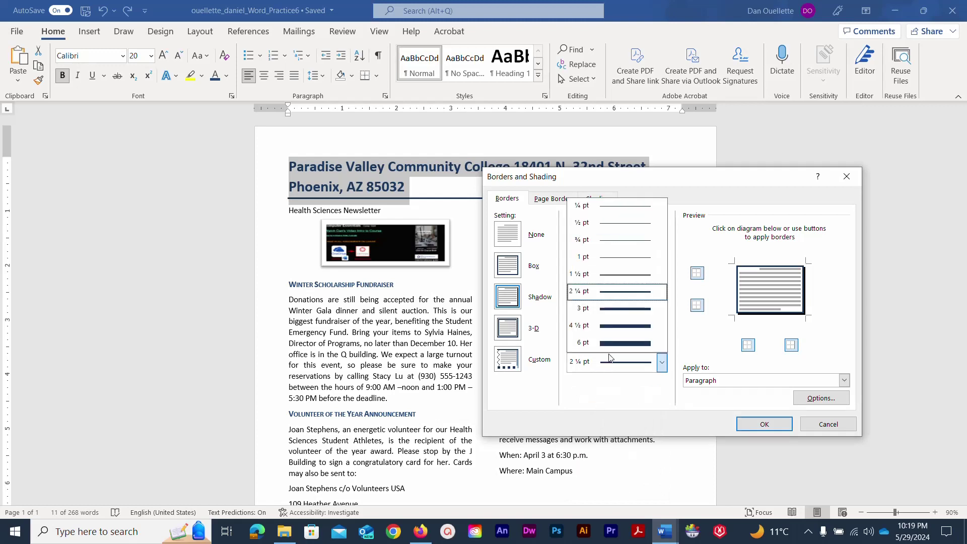
left_click(595, 275)
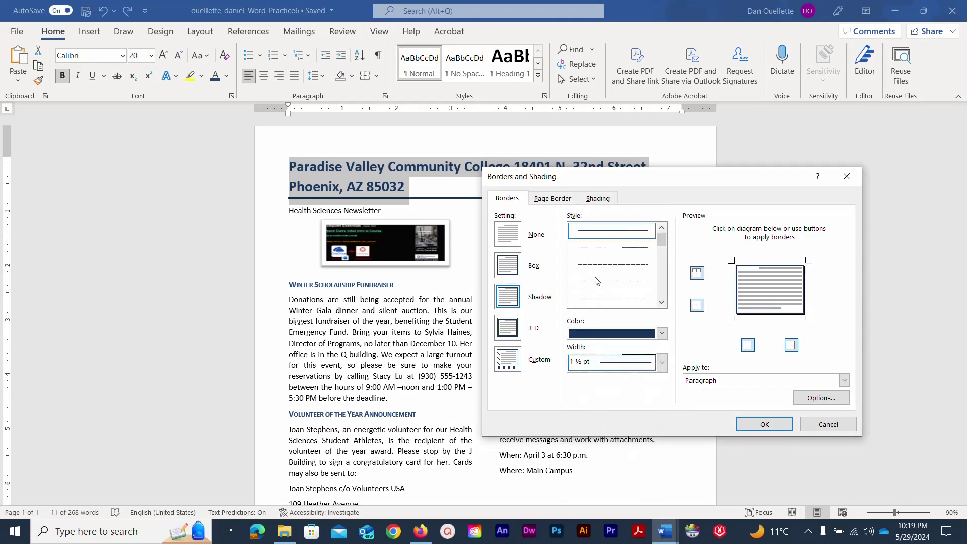
left_click(597, 199)
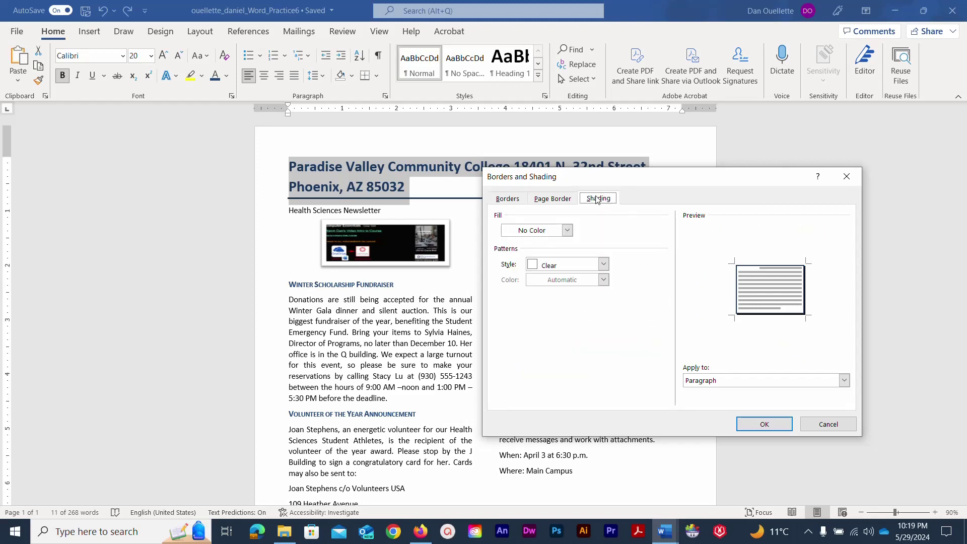
Fill the title with Dark Blue, Text 2, Lighter 60% shading and apply it.
left_click(567, 230)
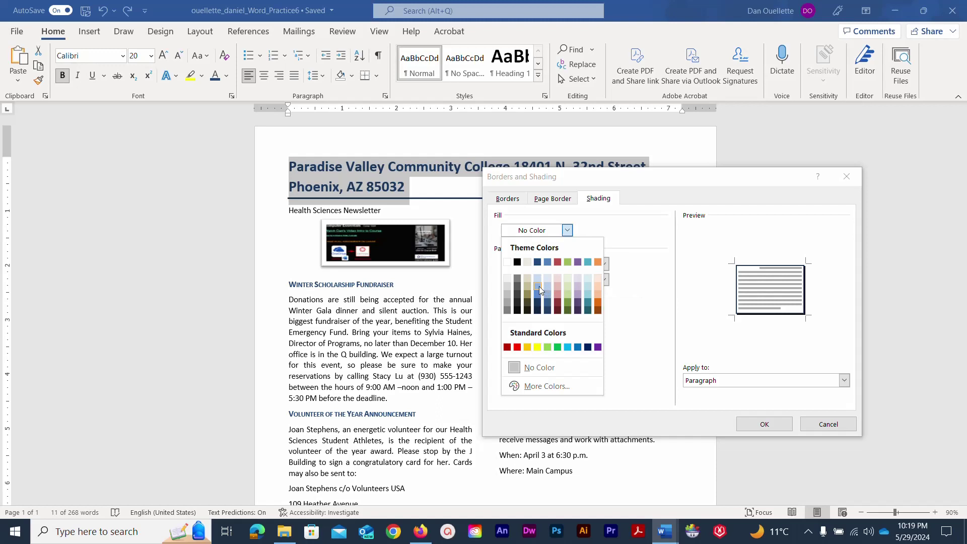
left_click(537, 287)
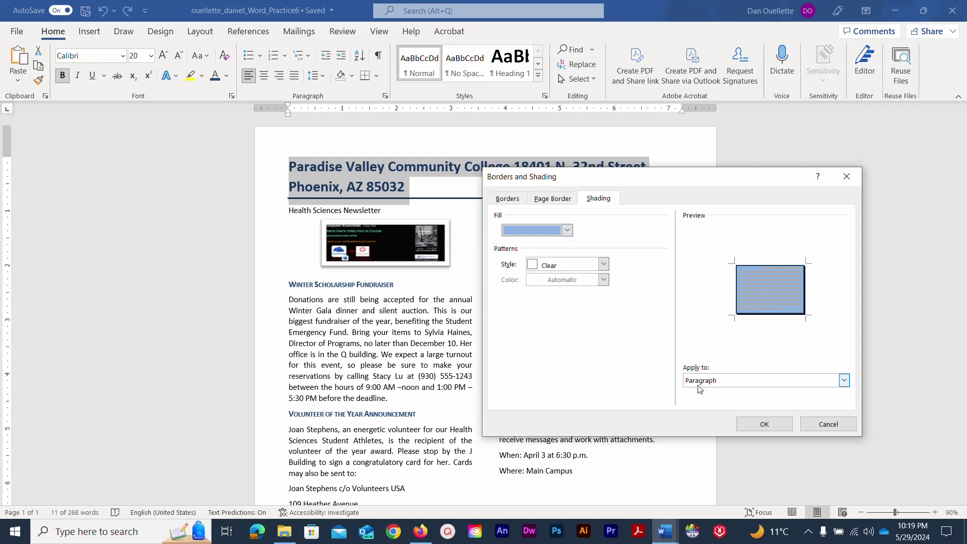
left_click(752, 424)
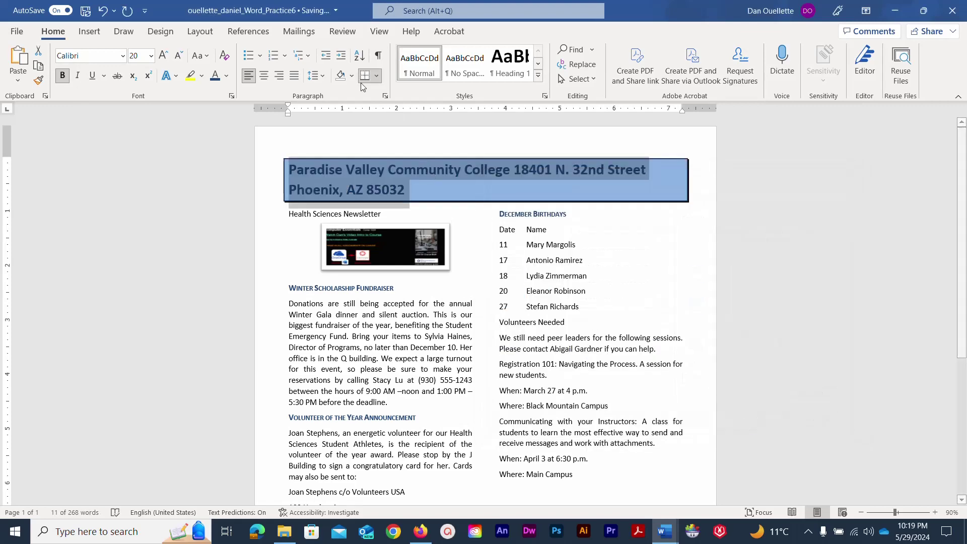
Center the bordered title text, save the newsletter, and deselect the title.
left_click(262, 75)
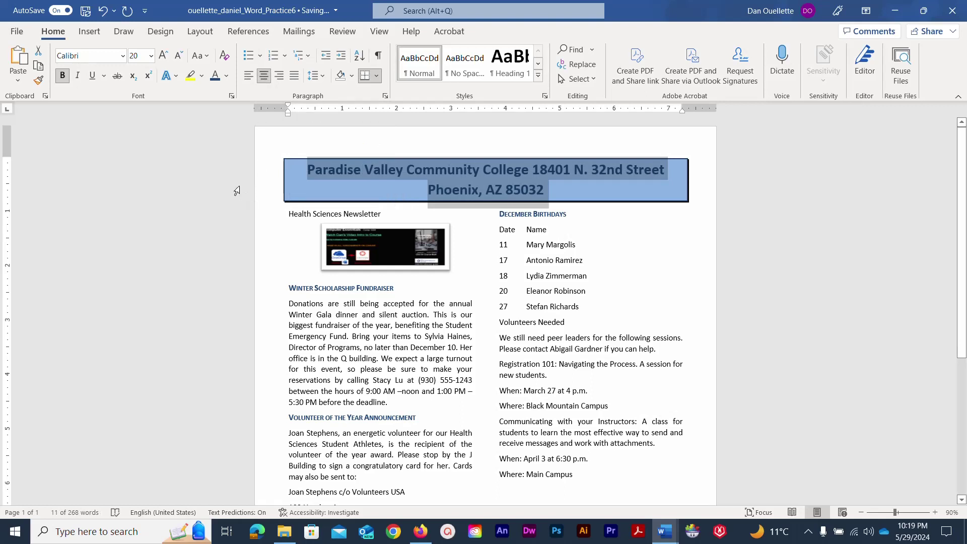
left_click(86, 12)
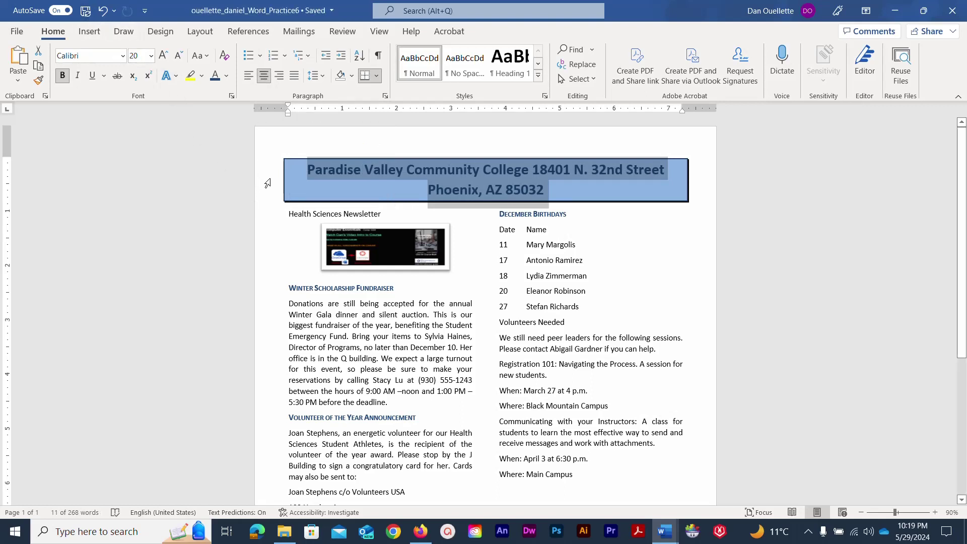
left_click(189, 199)
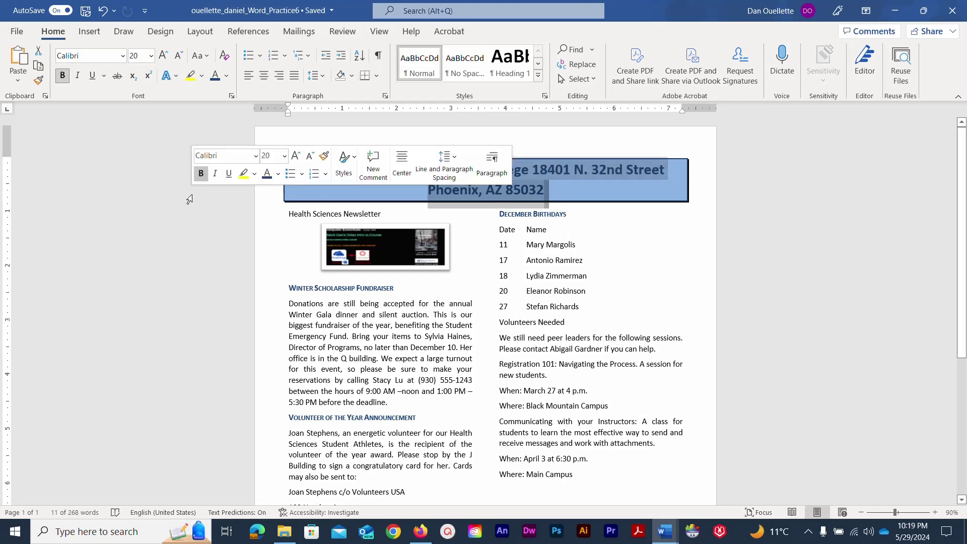
left_click(190, 287)
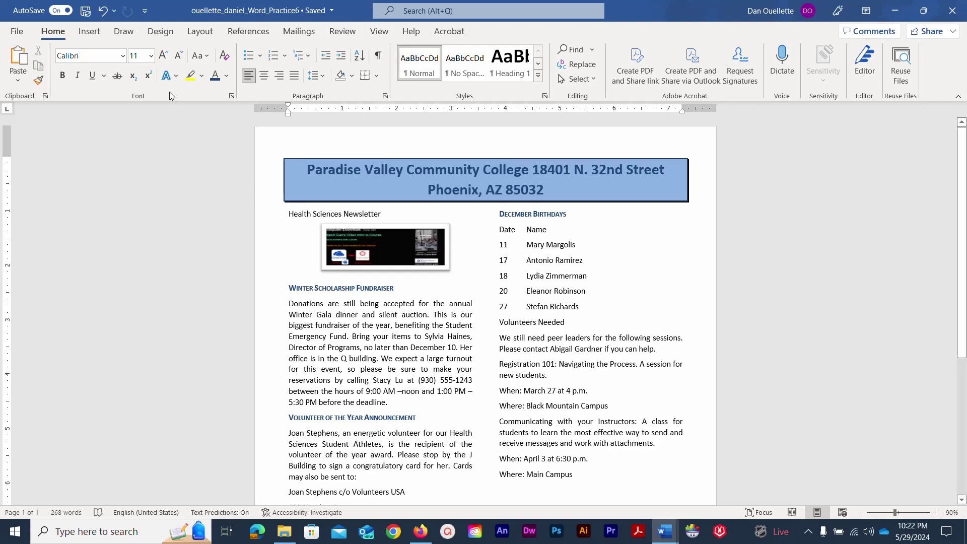
Insert a Gradient Fill Aqua reflection WordArt after the 'Where: Main Campus' line.
left_click(91, 32)
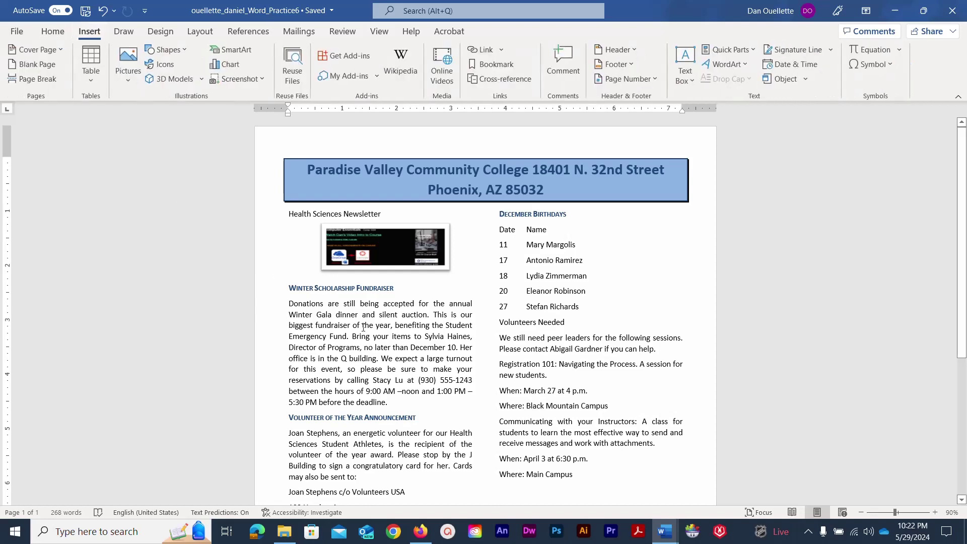
scroll(517, 390, "down", 3)
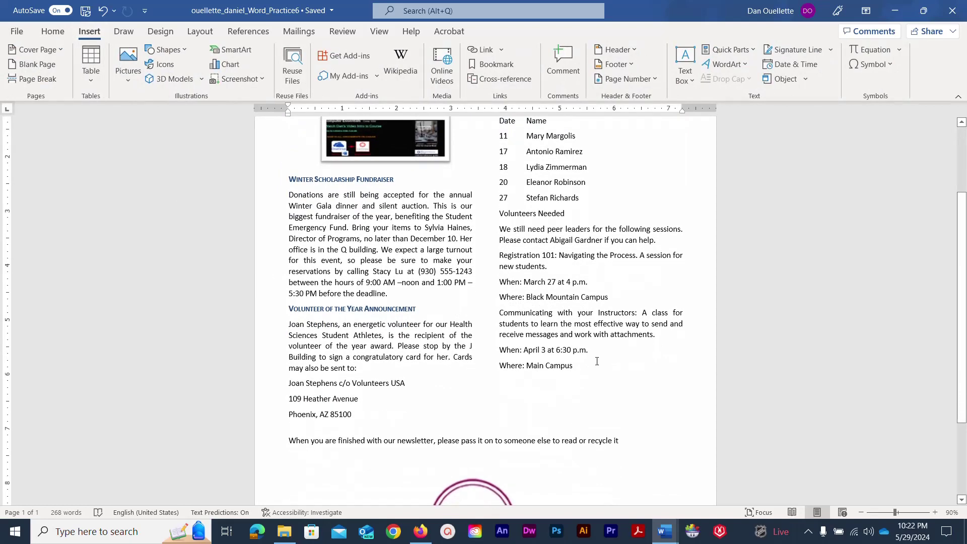
scroll(606, 363, "down", 2)
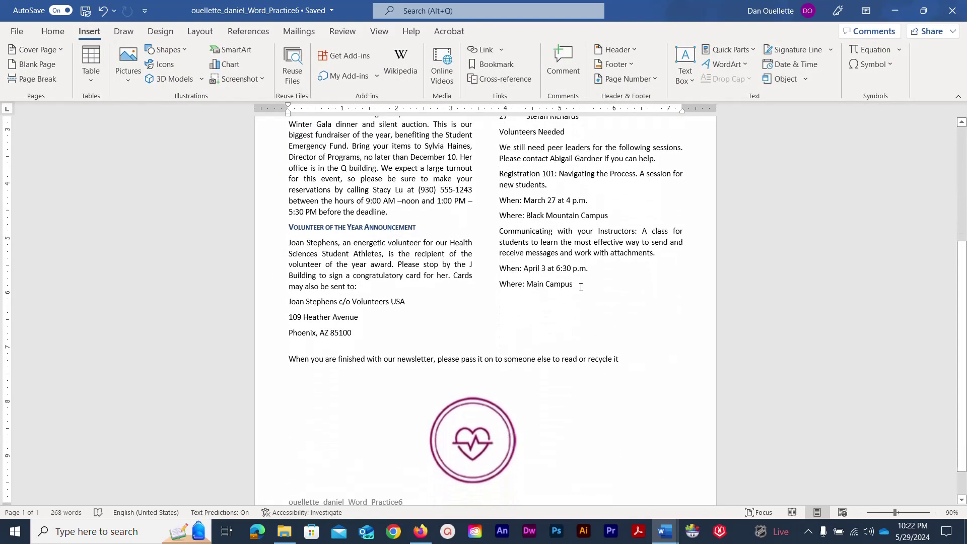
left_click(581, 286)
left_click(584, 285)
key("ctrl+z")
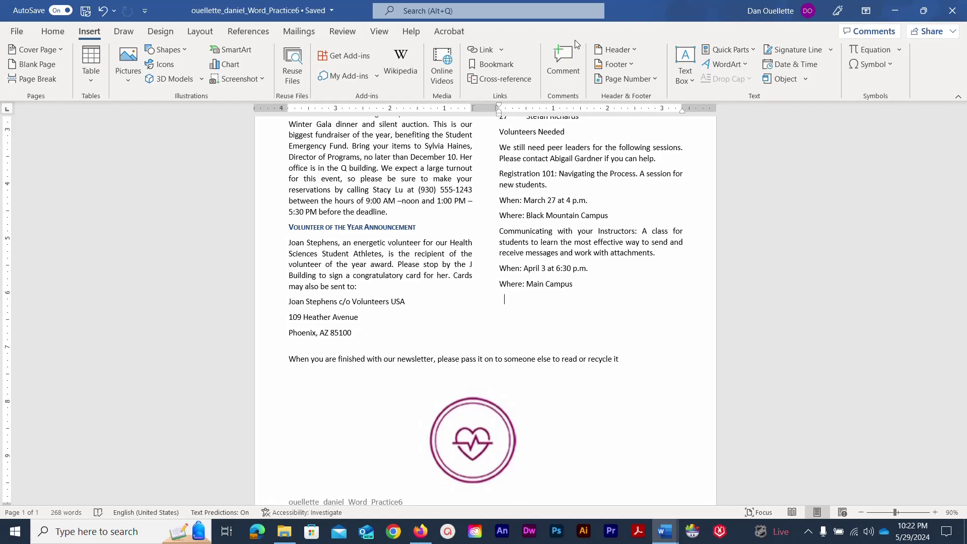
left_click(747, 65)
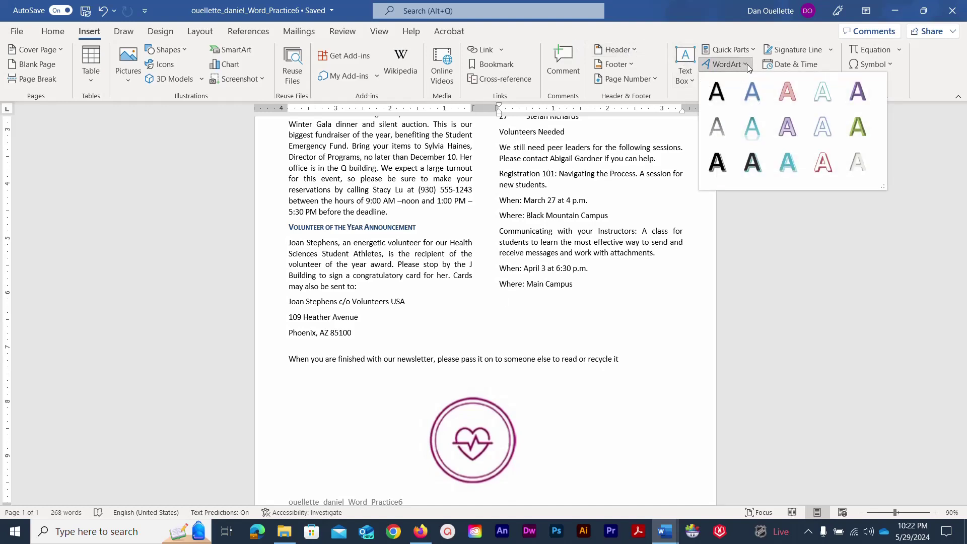
left_click(754, 128)
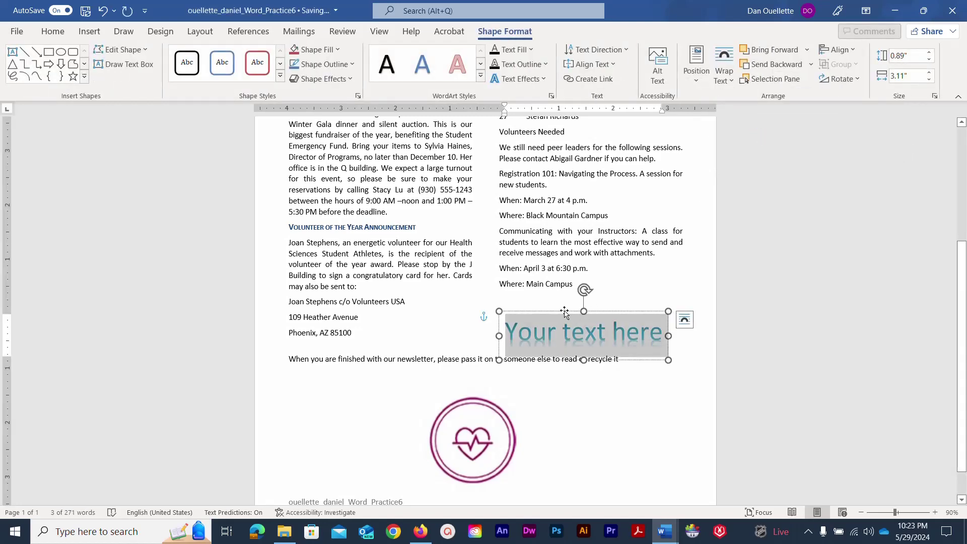
Move the WordArt up and replace its placeholder with 'We Appreciate You!'.
left_click_drag(564, 312, 562, 294)
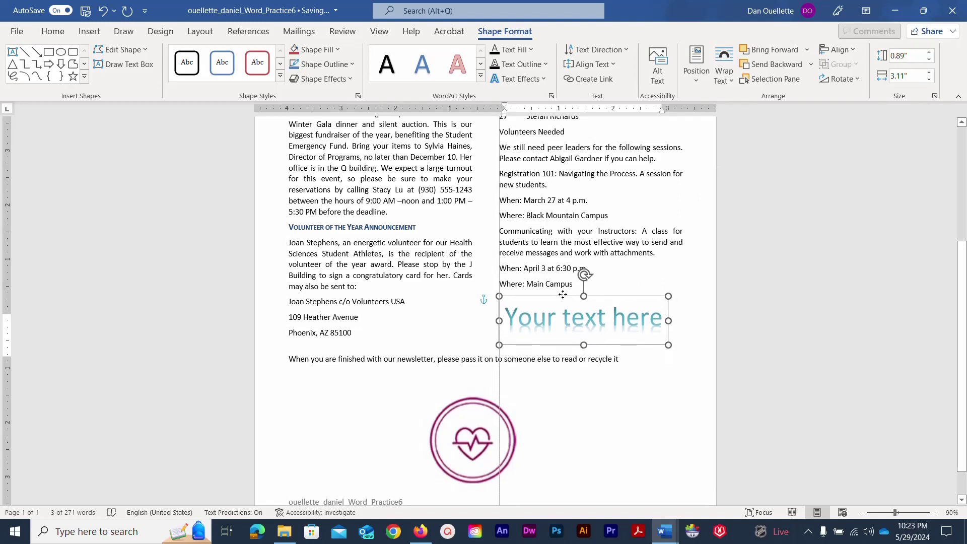
double_click(560, 316)
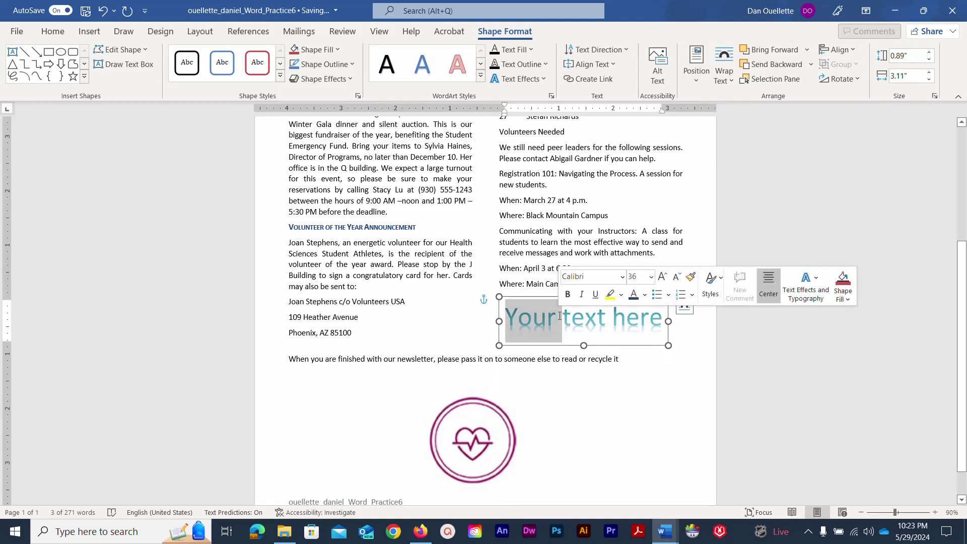
left_click_drag(517, 317, 647, 321)
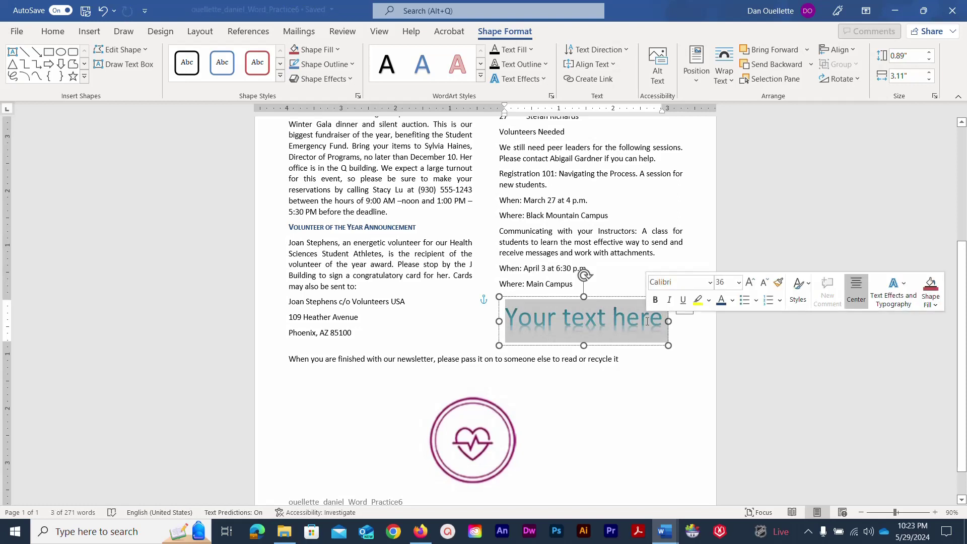
type("We App")
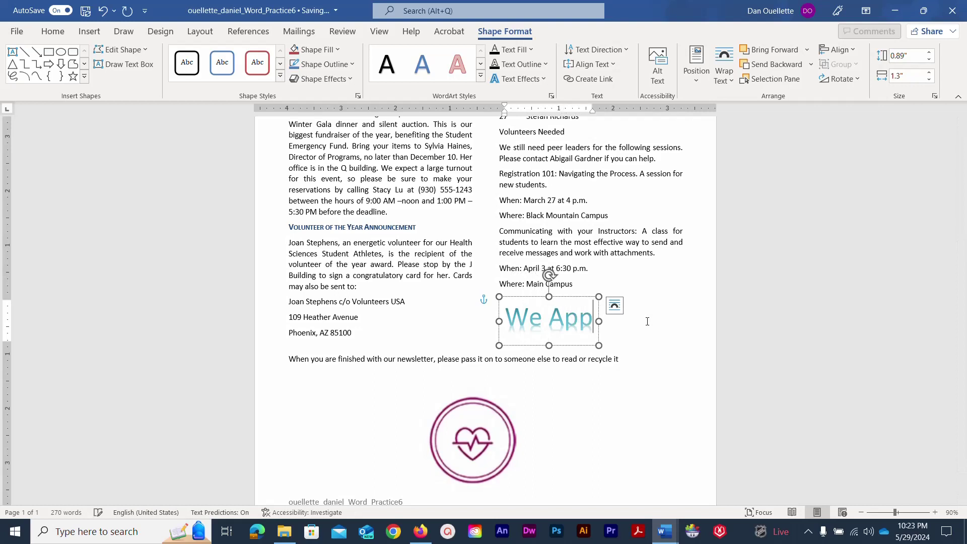
type("reciate")
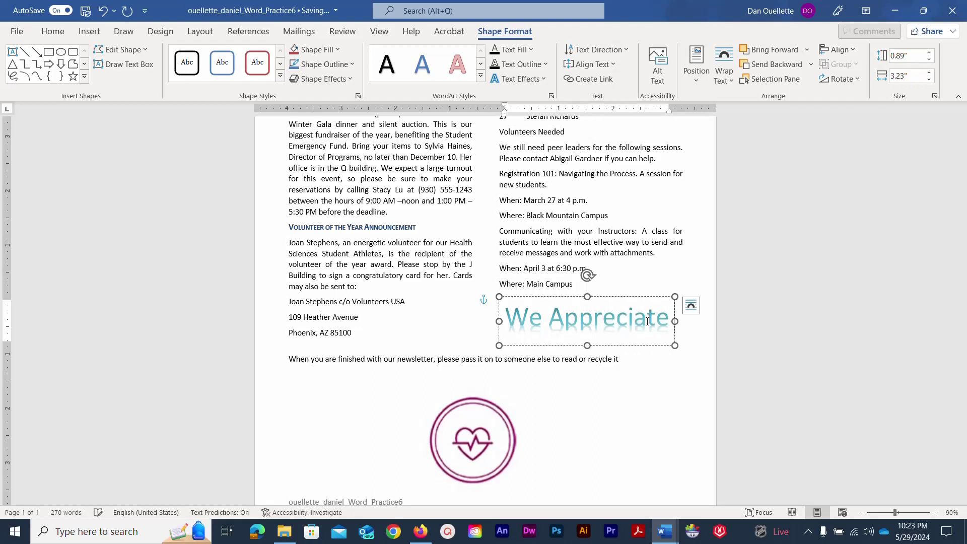
type(" You!")
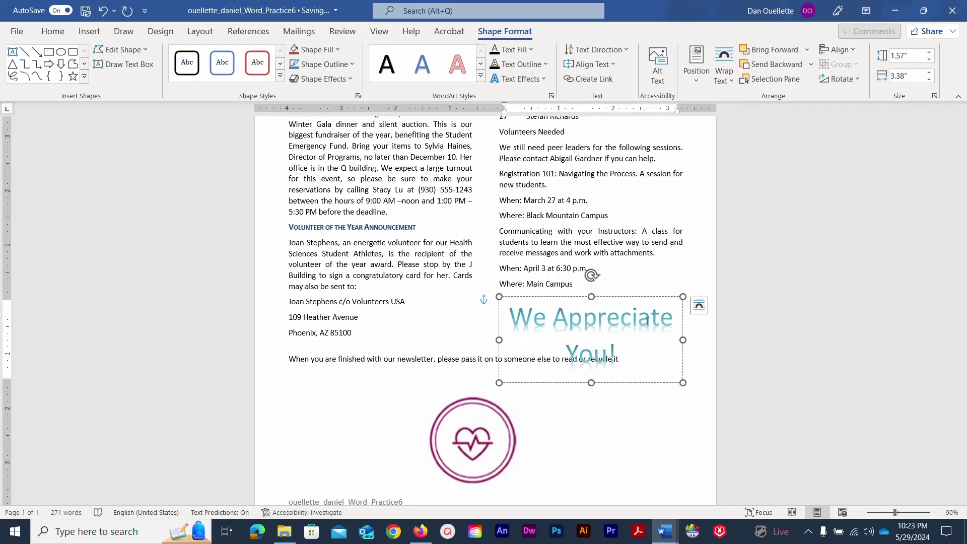
Set the WordArt text to 28 pt and nudge the box slightly up and left.
left_click_drag(629, 351, 498, 326)
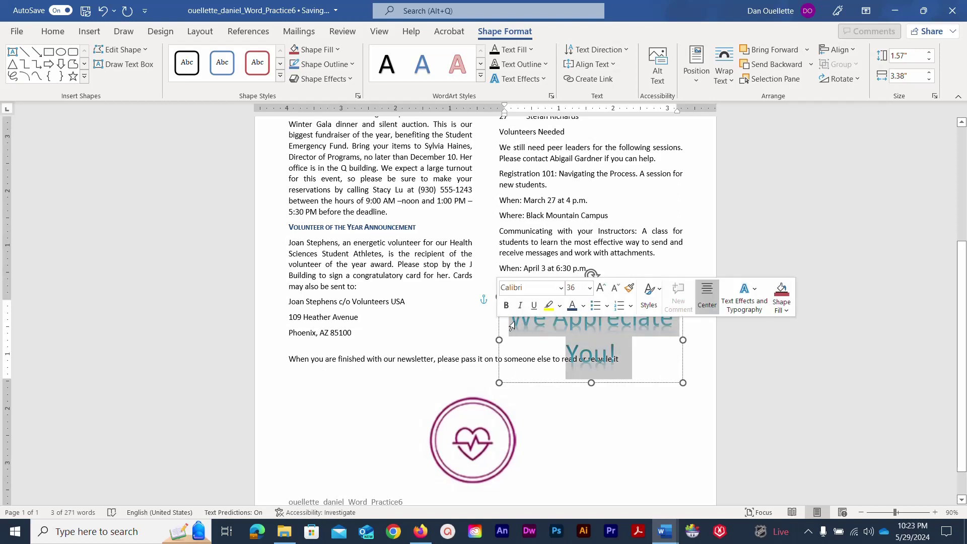
left_click(589, 288)
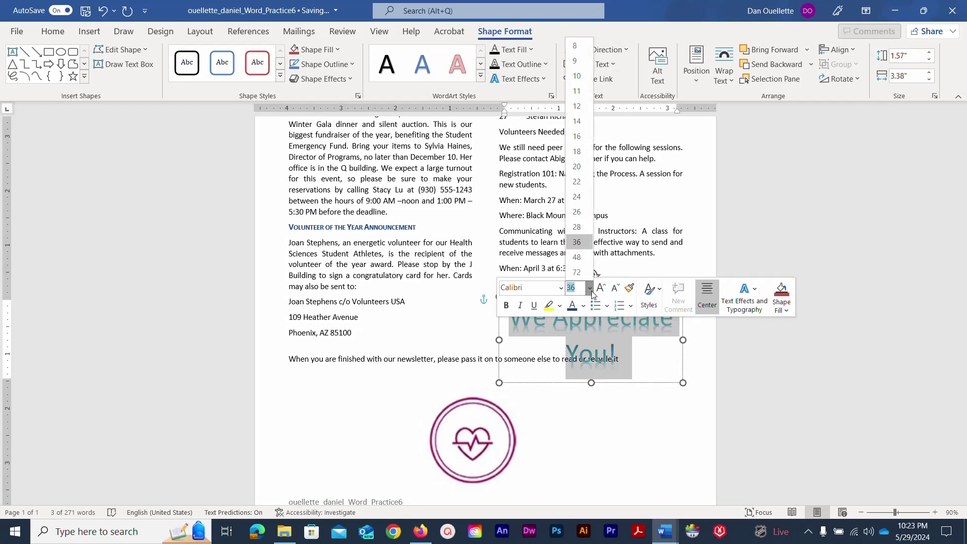
left_click(578, 227)
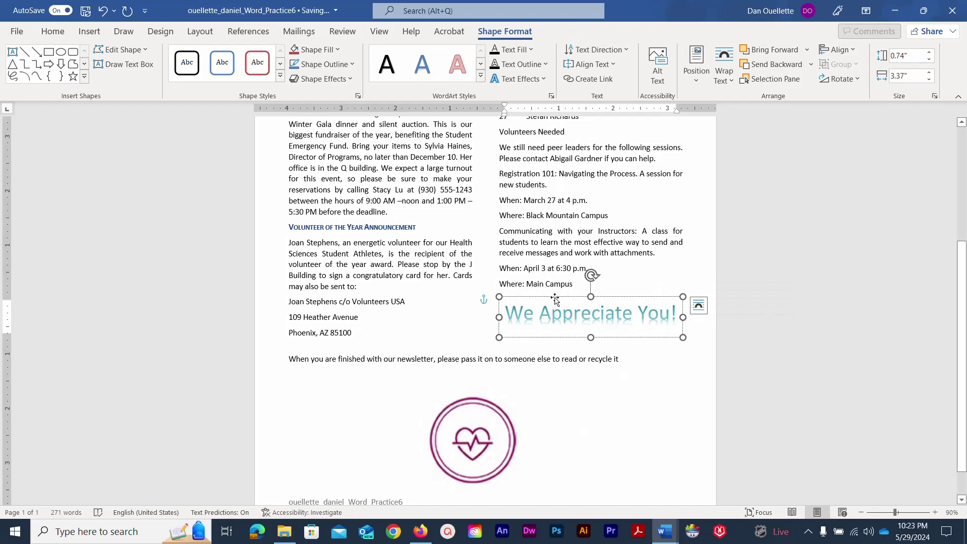
left_click(555, 297)
left_click_drag(555, 299, 552, 299)
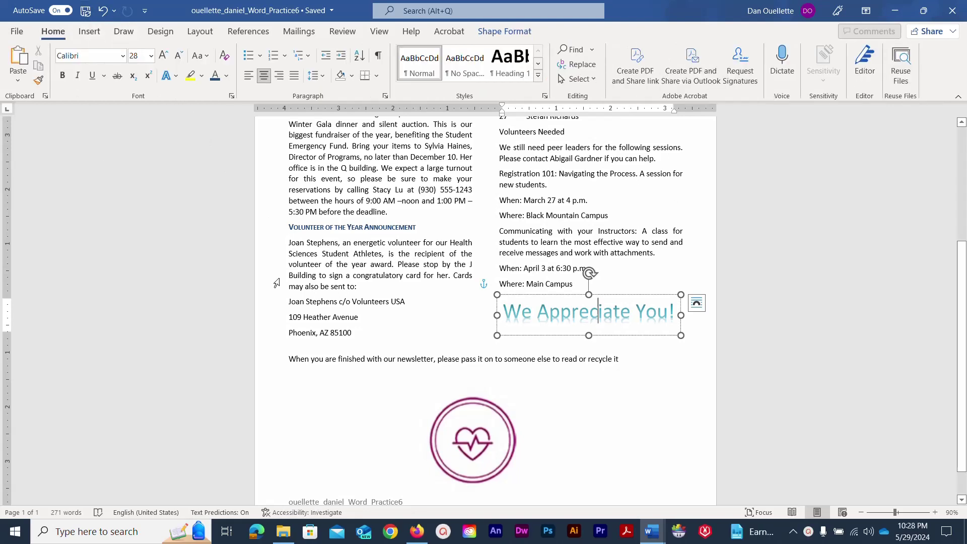
Put a 3 pt double-line Box page border around the whole newsletter.
left_click(149, 35)
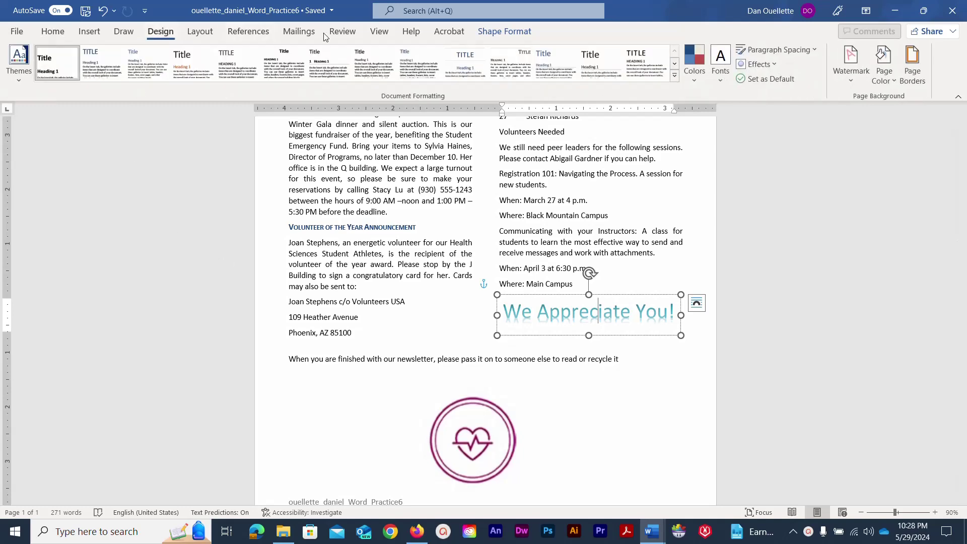
left_click(913, 58)
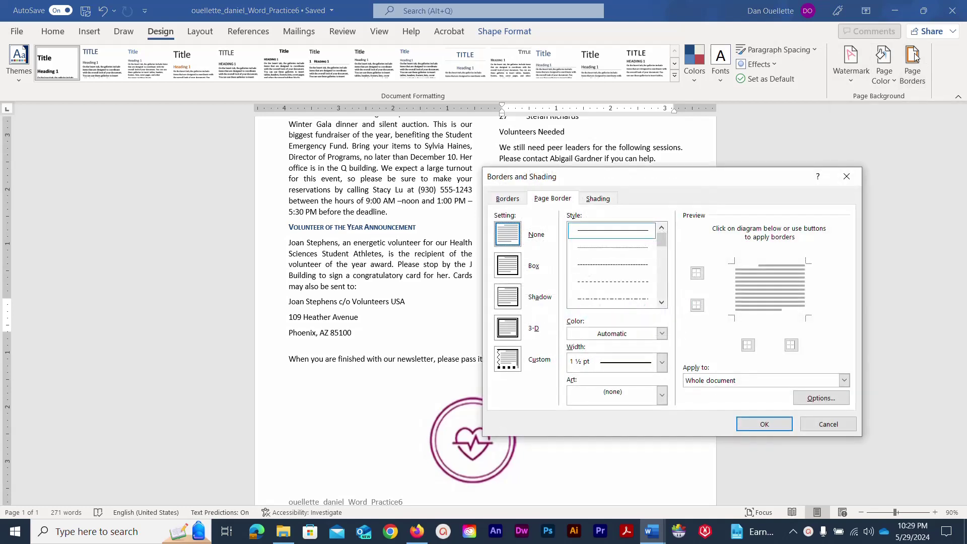
left_click(512, 264)
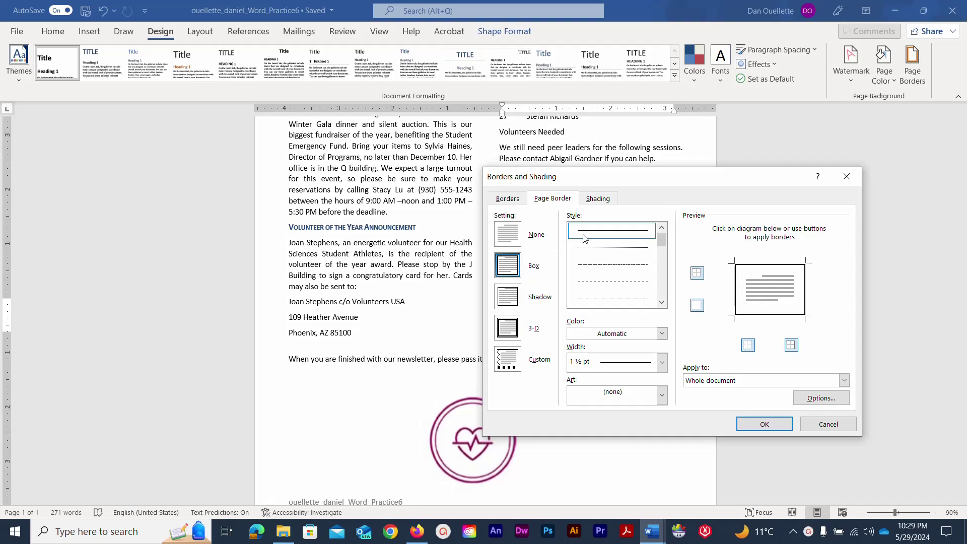
scroll(584, 239, "down", 3)
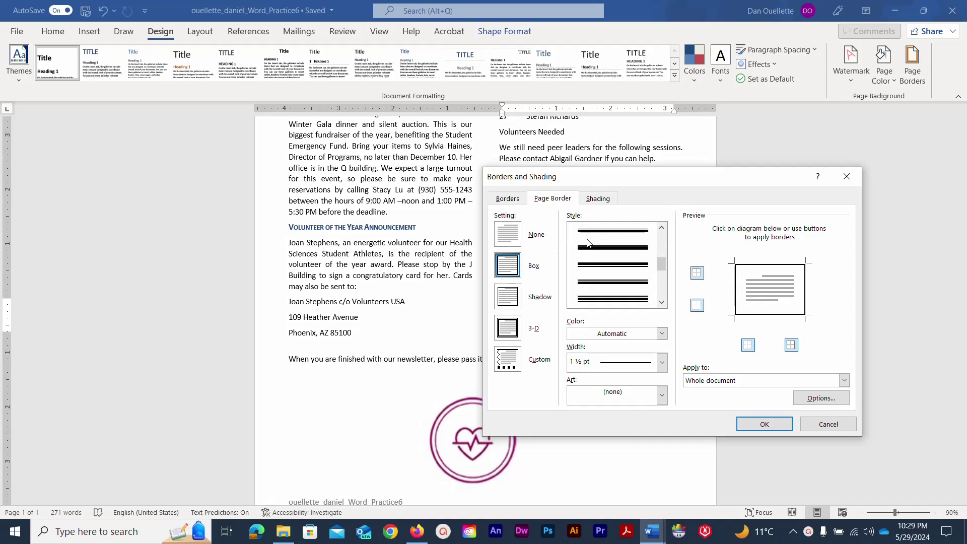
left_click(600, 271)
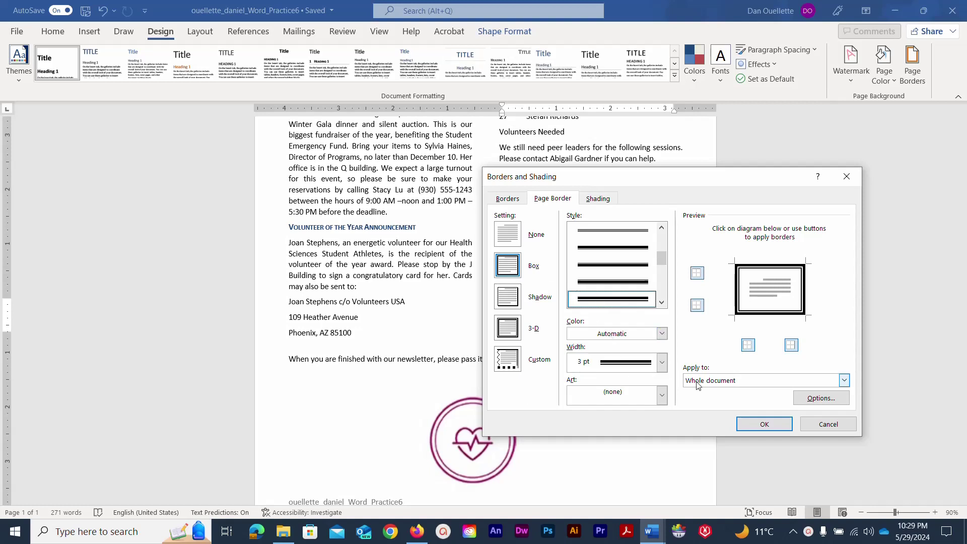
left_click(754, 428)
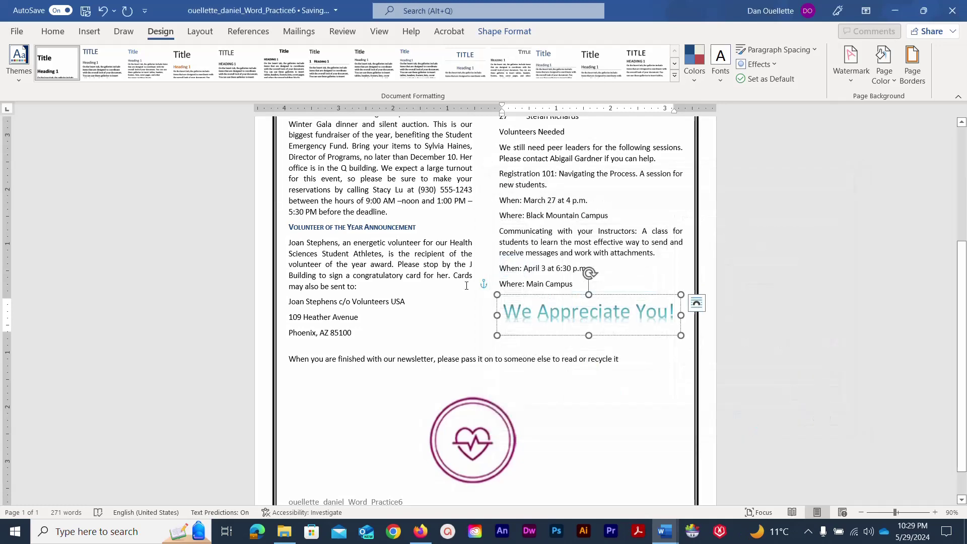
left_click(84, 227)
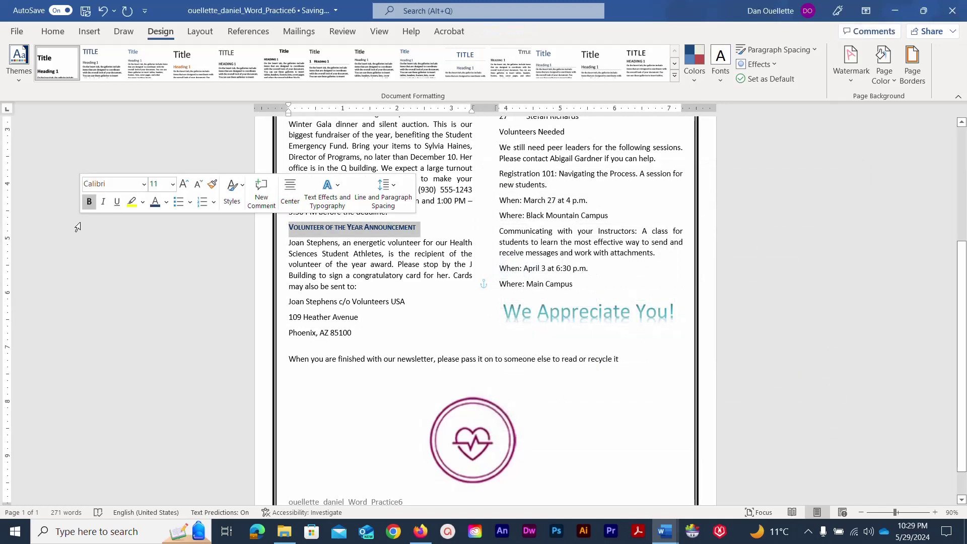
scroll(122, 331, "up", 1)
scroll(123, 331, "up", 1)
left_click(123, 333)
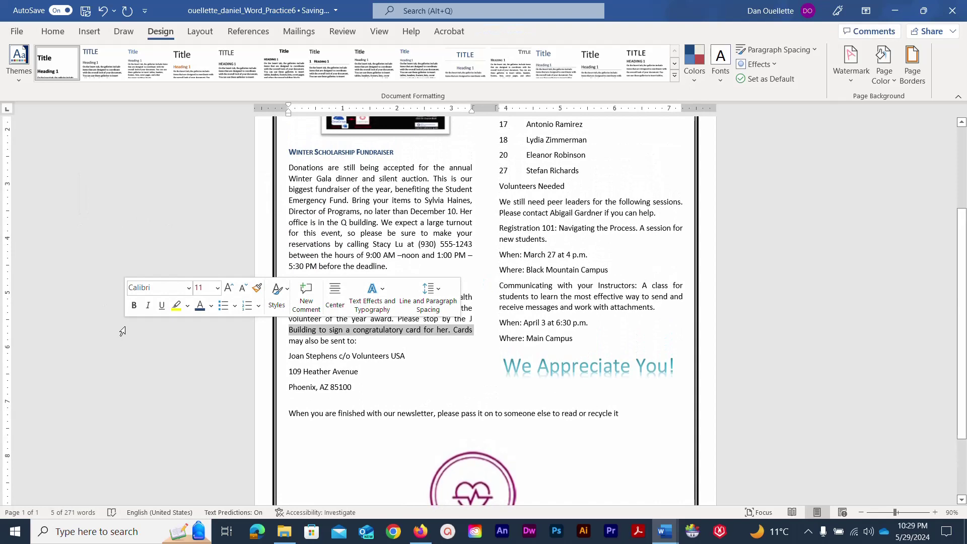
left_click(61, 229)
scroll(116, 321, "up", 3)
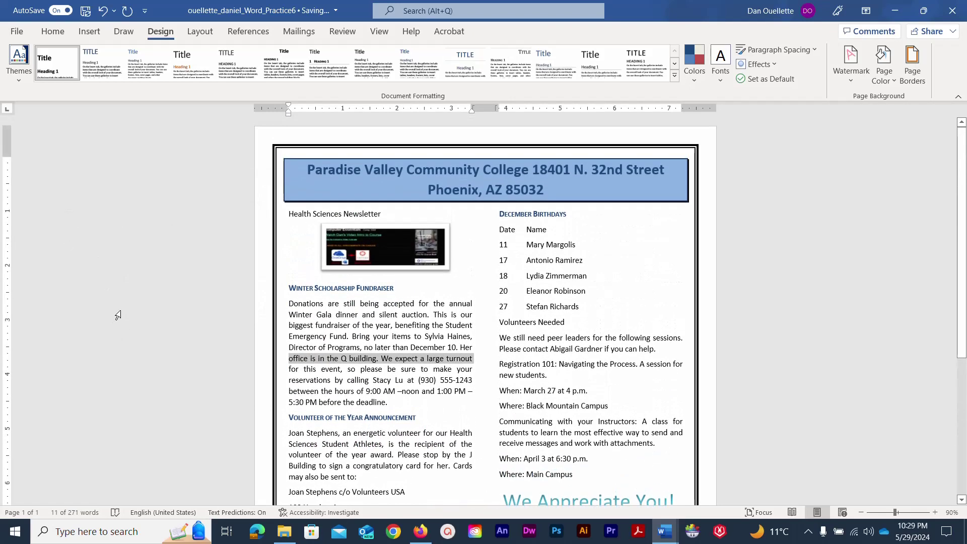
scroll(116, 318, "down", 5)
scroll(117, 316, "up", 5)
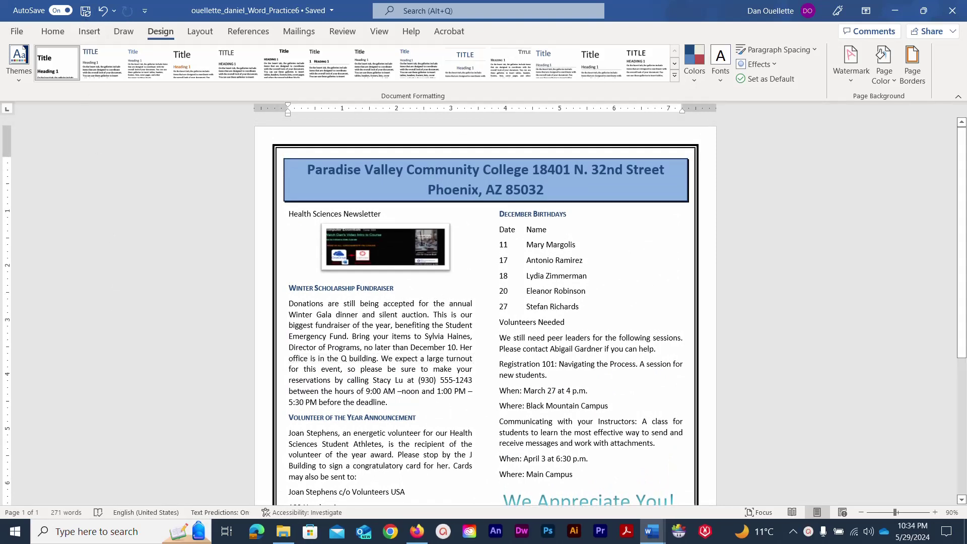
Add the student's surname and first name as the document author in File > Info.
left_click(17, 31)
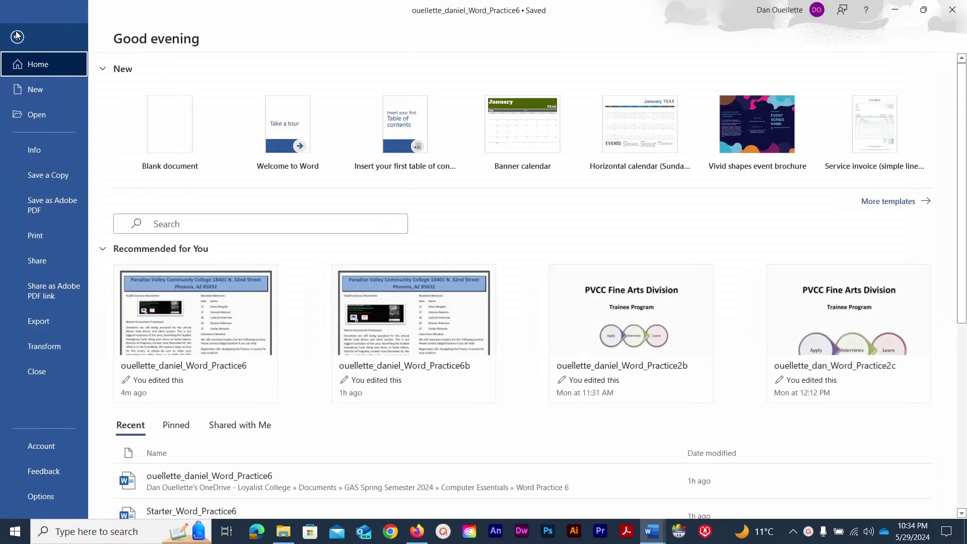
left_click(33, 149)
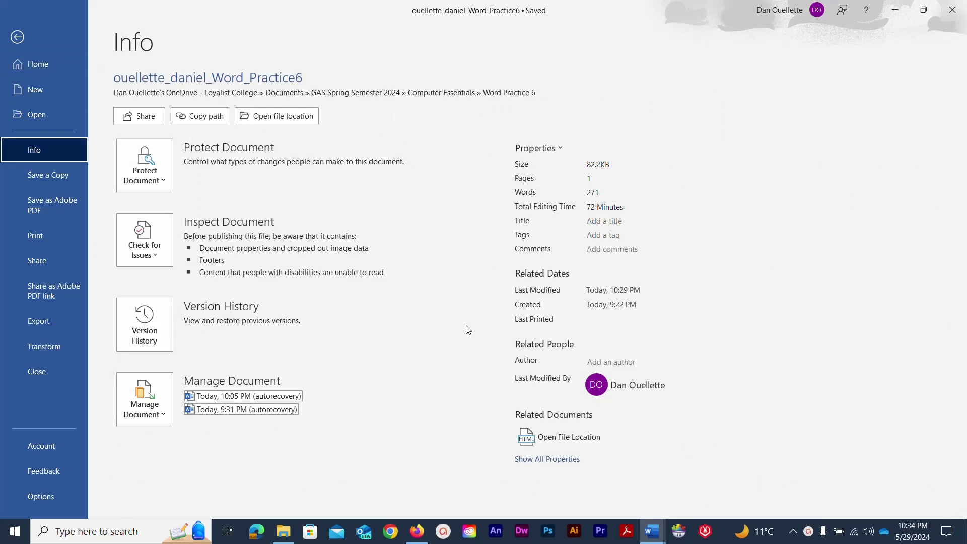
left_click(604, 361)
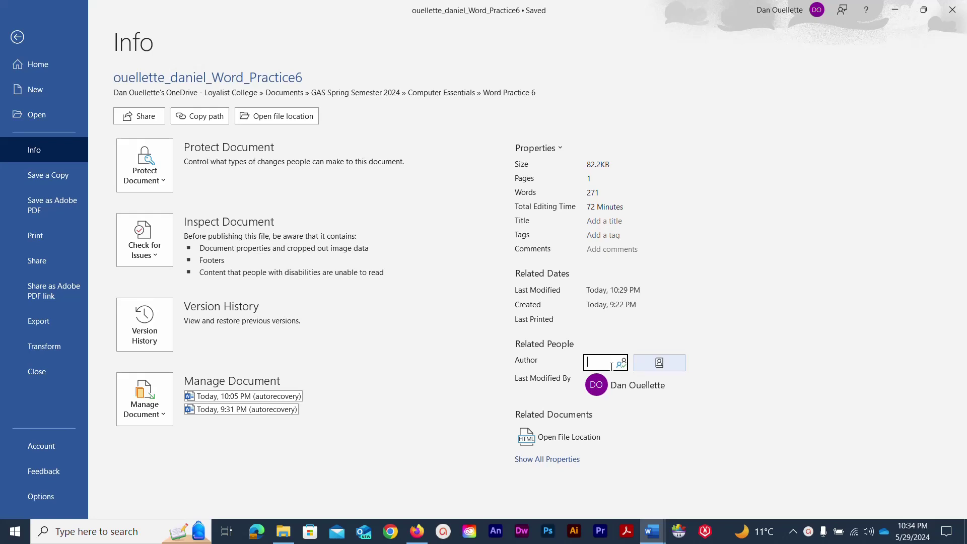
key("Return")
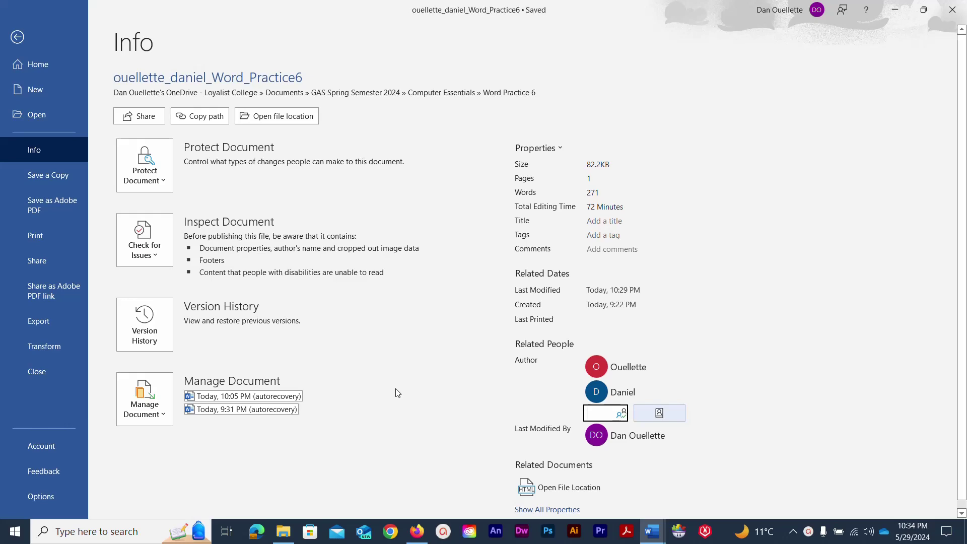
left_click(17, 37)
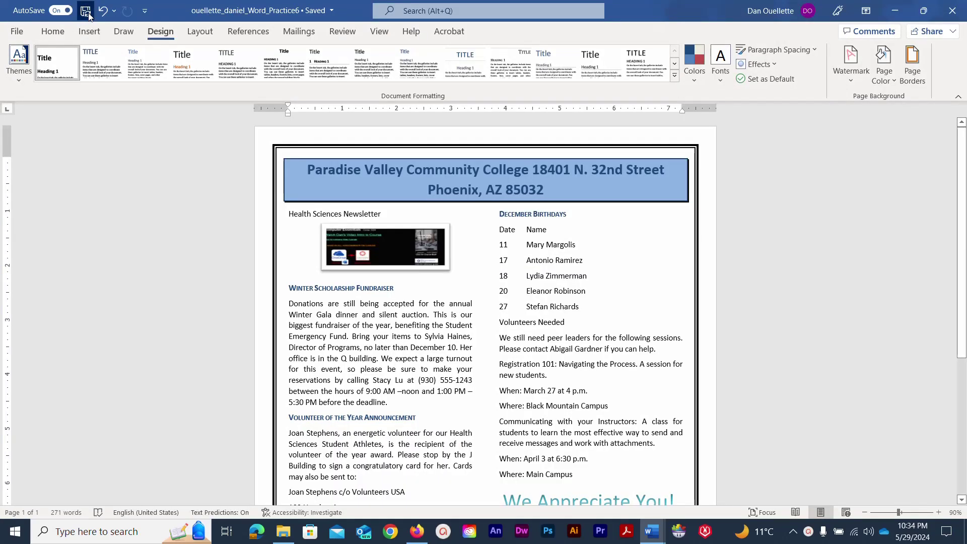